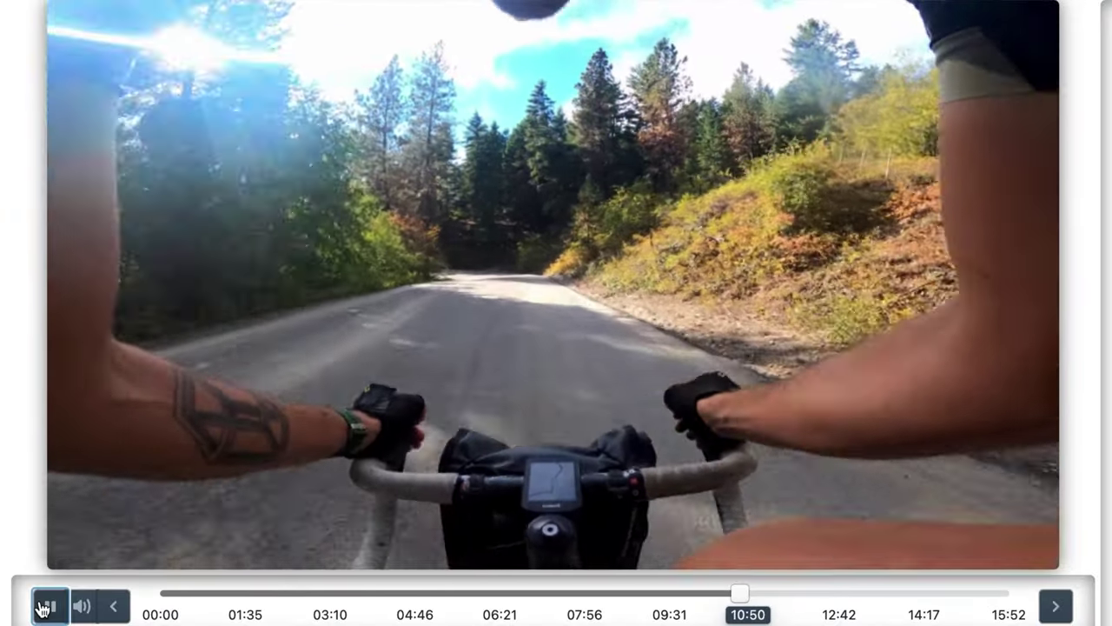
- Pause the ride footage at 10:51
{"action": "left_click", "coordinate": [41, 607]}
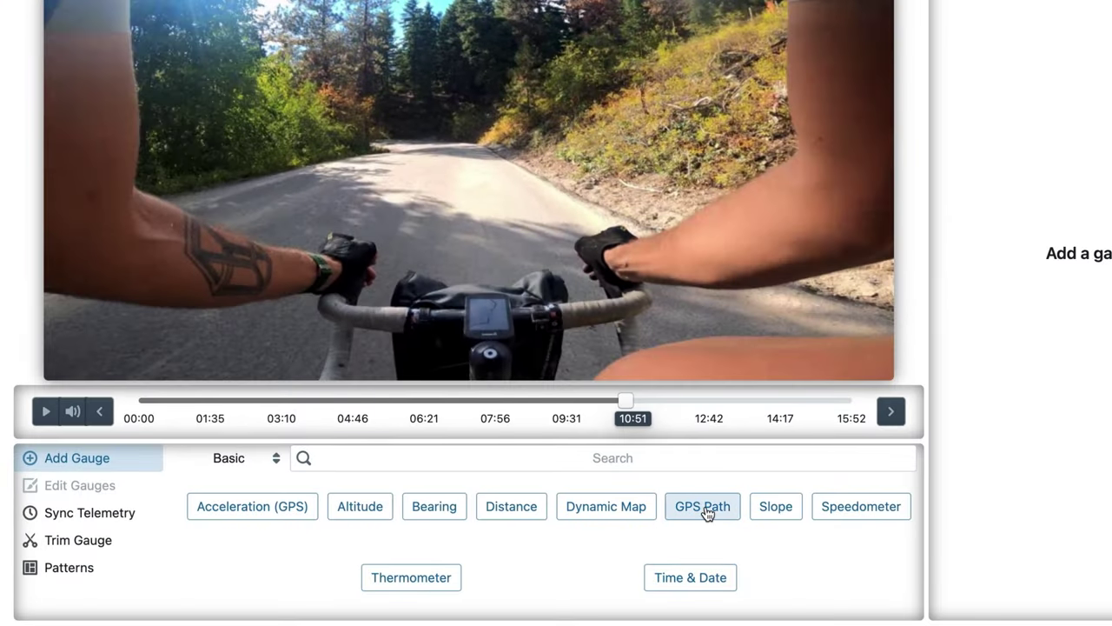
- Add a GPS Path gauge and a Dynamic Map gauge placed at the upper right
{"action": "left_click", "coordinate": [705, 507]}
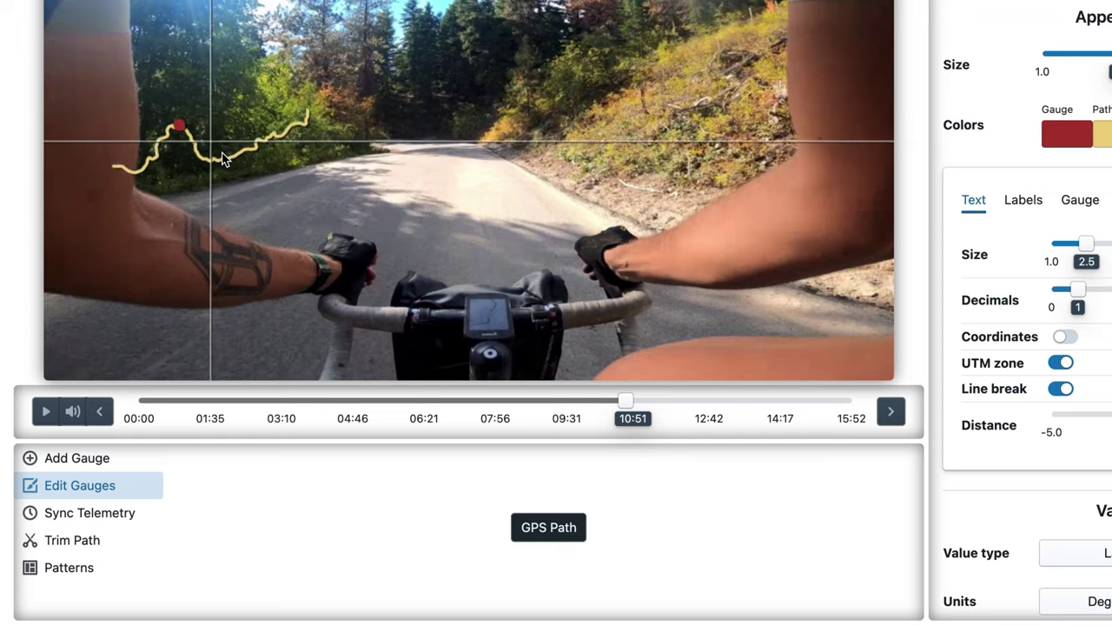
{"action": "left_click_drag", "start_coordinate": [224, 159], "coordinate": [204, 159]}
{"action": "left_click", "coordinate": [77, 458]}
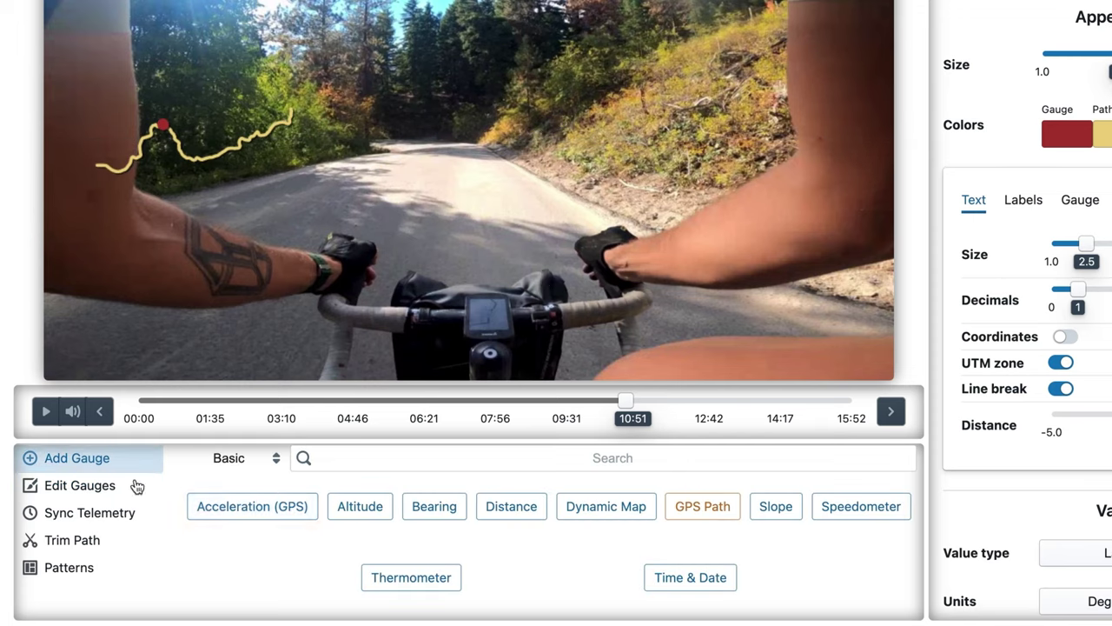
{"action": "left_click", "coordinate": [606, 507]}
{"action": "left_click_drag", "start_coordinate": [473, 198], "coordinate": [754, 191]}
- Add the GPS Path + Compass gauge found by searching 'path +'
{"action": "left_click", "coordinate": [76, 457]}
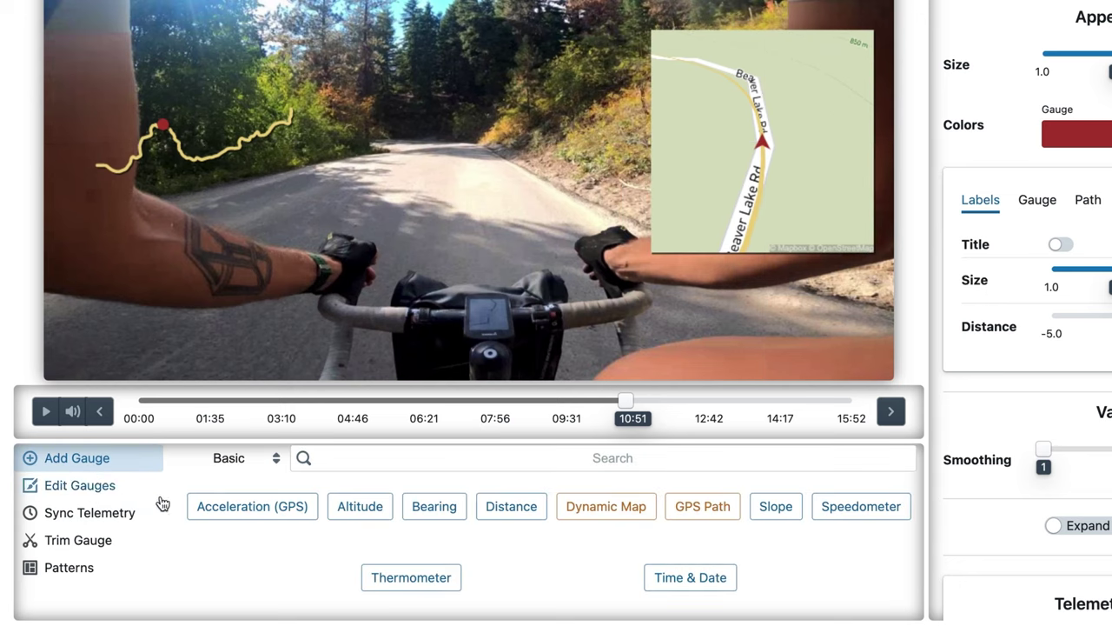
{"action": "left_click", "coordinate": [499, 457]}
{"action": "type", "text": "path +"}
{"action": "left_click", "coordinate": [730, 541]}
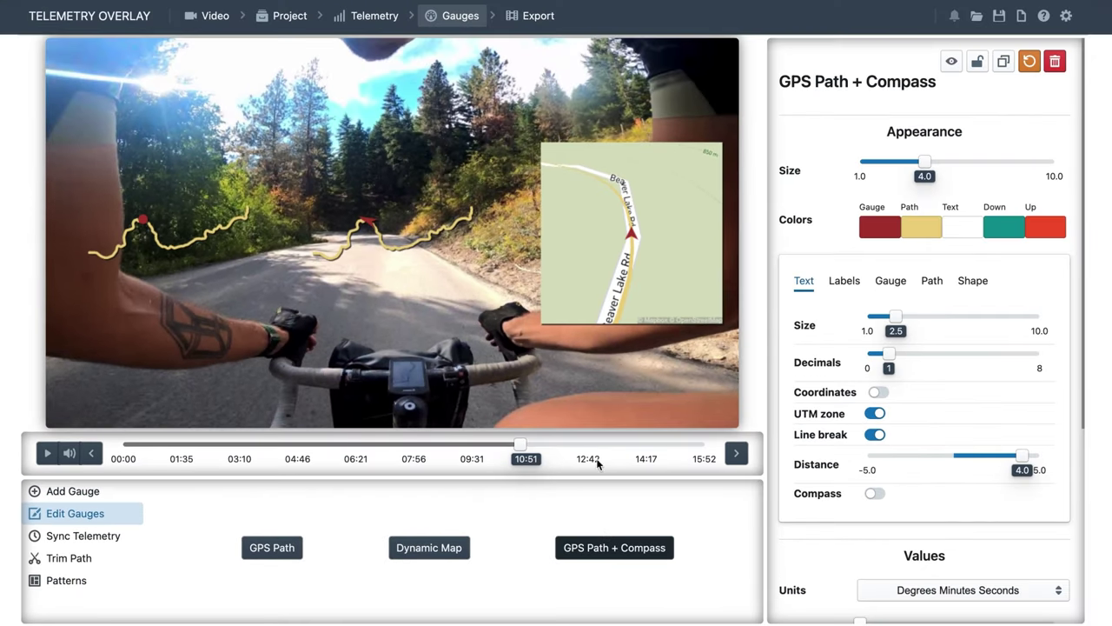
- Set the GPS Path gauge's appearance size to 4.9
{"action": "left_click_drag", "start_coordinate": [946, 165], "coordinate": [919, 169]}
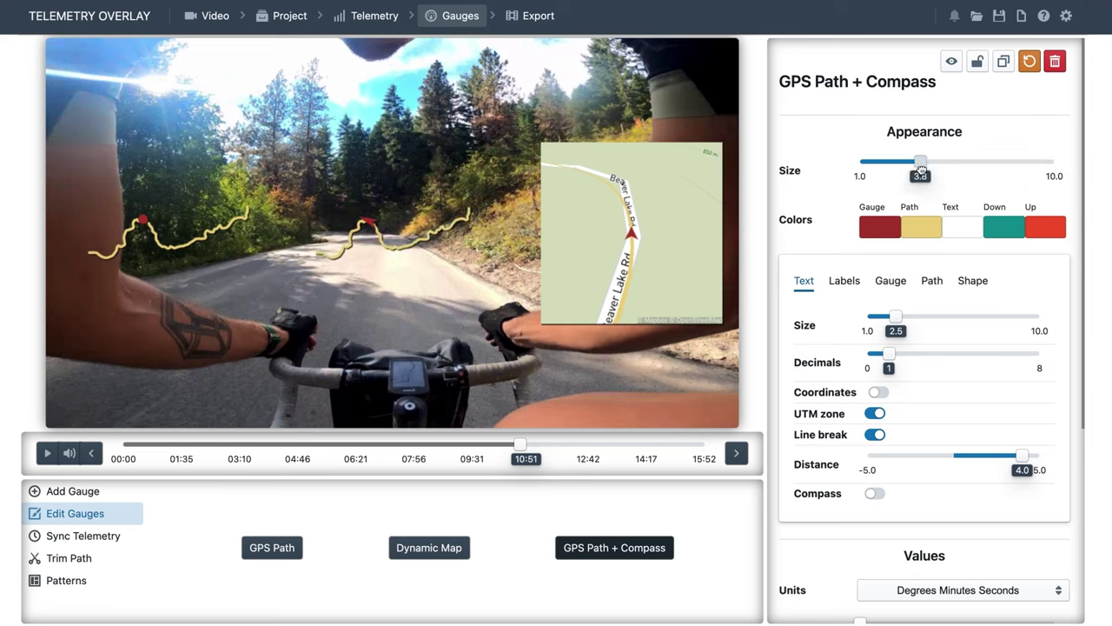
{"action": "left_click", "coordinate": [190, 244]}
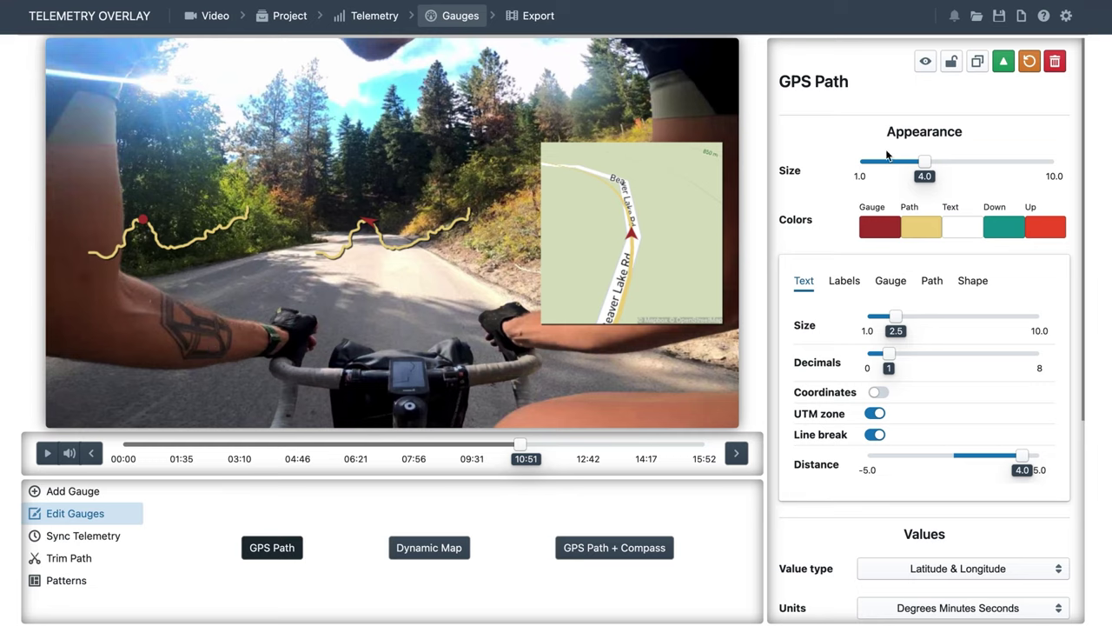
{"action": "mouse_move", "coordinate": [927, 165]}
{"action": "left_mouse_down"}
{"action": "mouse_move", "coordinate": [917, 167]}
{"action": "mouse_move", "coordinate": [944, 165]}
{"action": "left_mouse_up"}
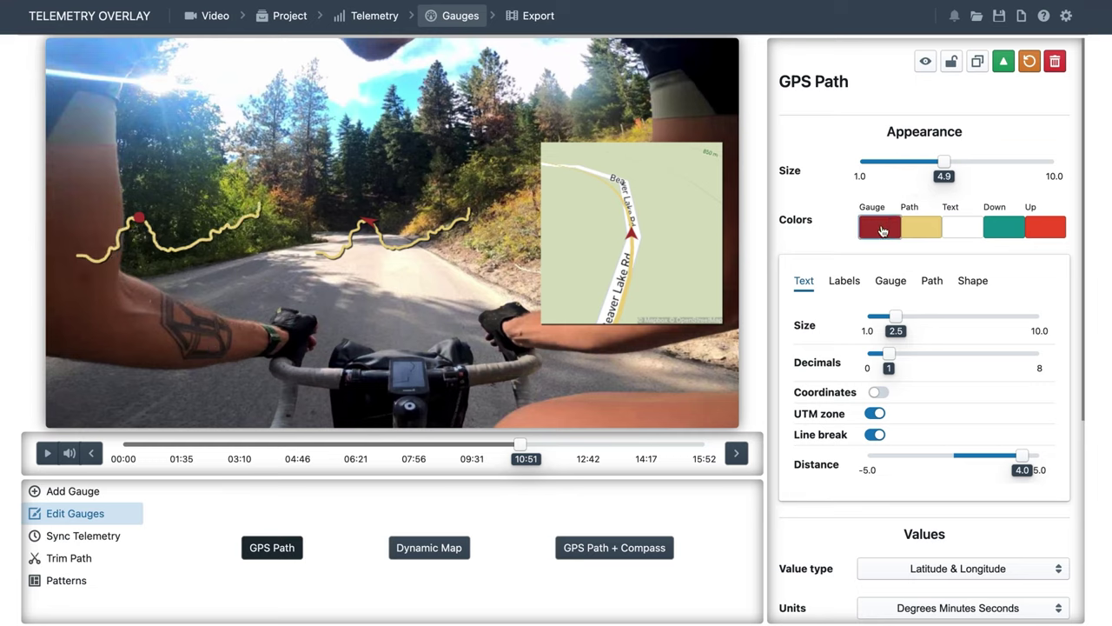
- Colour the GPS Path marker teal (#31AAAC) and its path line pink-red
{"action": "left_click", "coordinate": [881, 232]}
{"action": "left_click", "coordinate": [888, 356]}
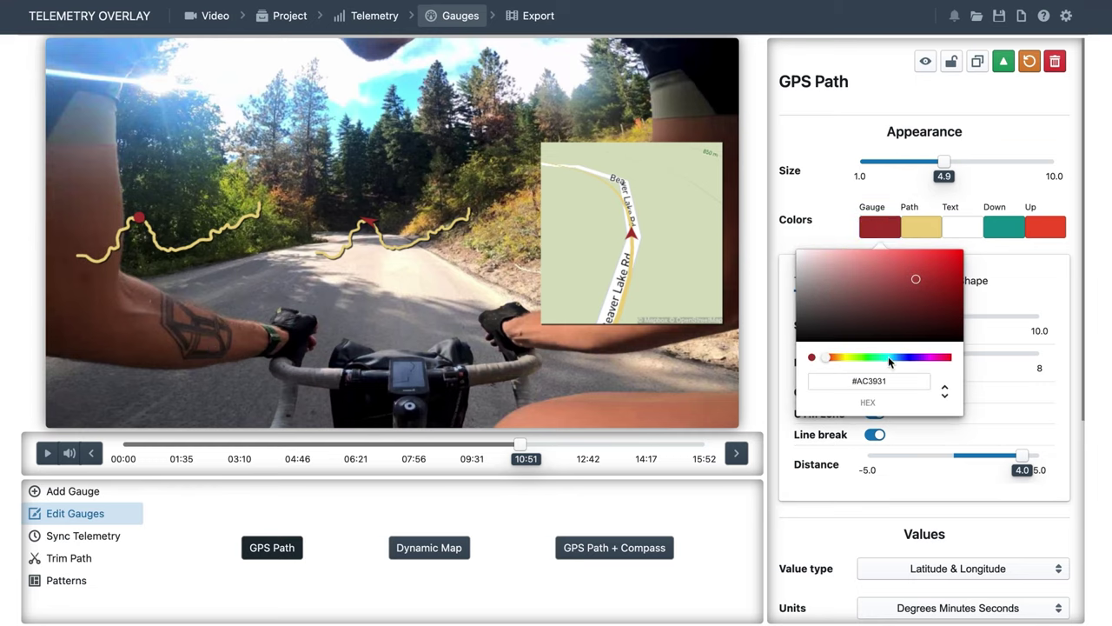
{"action": "left_click", "coordinate": [907, 233]}
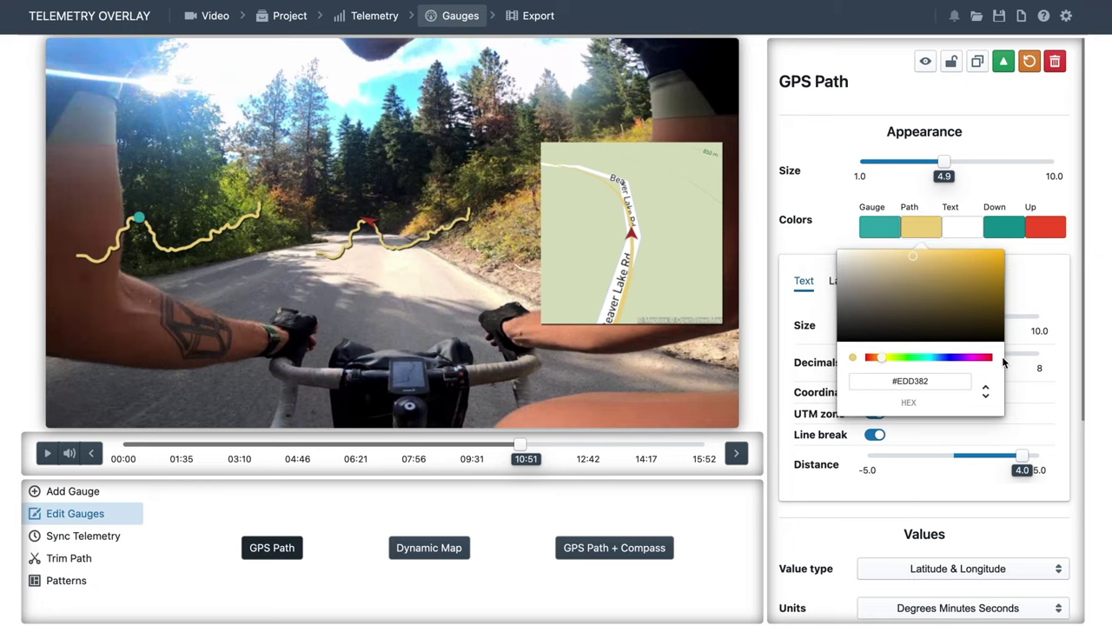
{"action": "left_click_drag", "start_coordinate": [973, 358], "coordinate": [1018, 365]}
{"action": "left_click", "coordinate": [792, 253]}
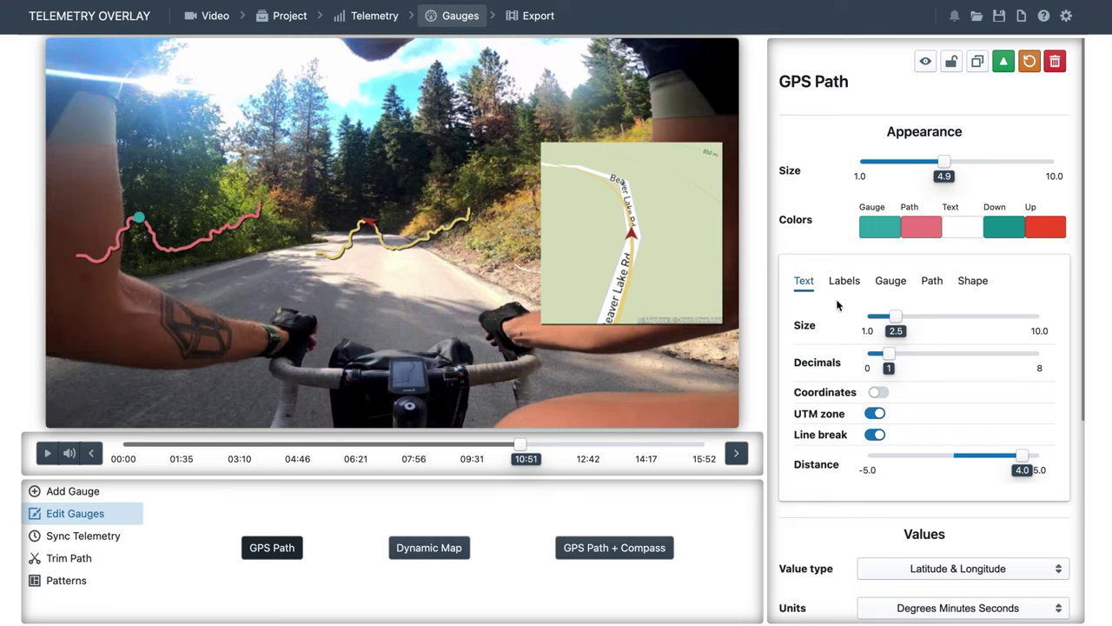
- Show GPS coordinates on the video at text size 3.0
{"action": "left_click", "coordinate": [879, 393]}
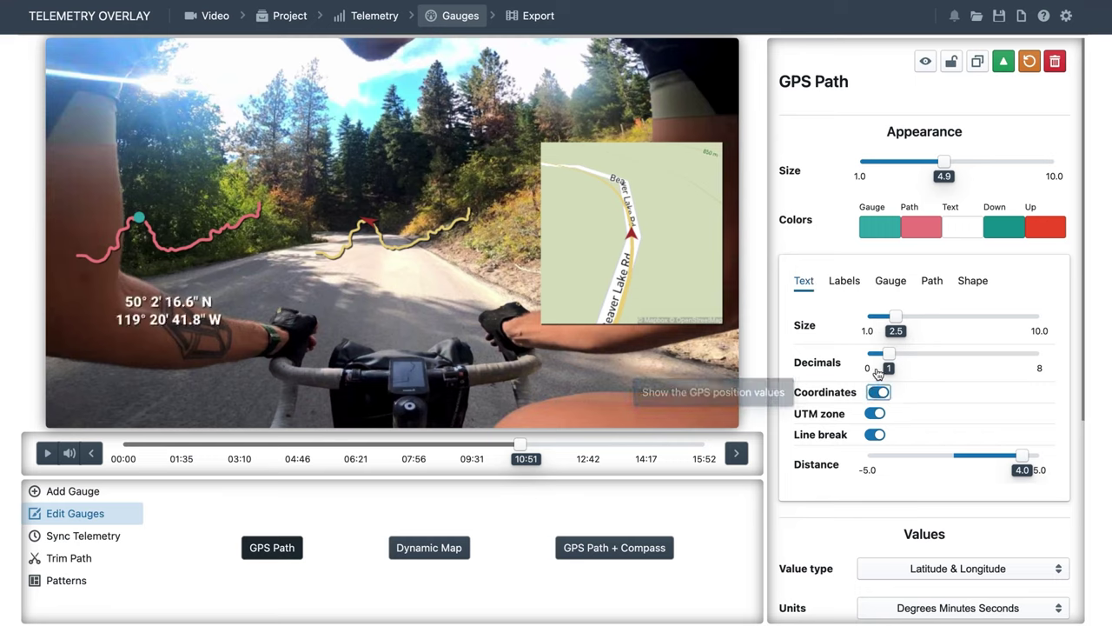
{"action": "left_click_drag", "start_coordinate": [895, 318], "coordinate": [905, 318]}
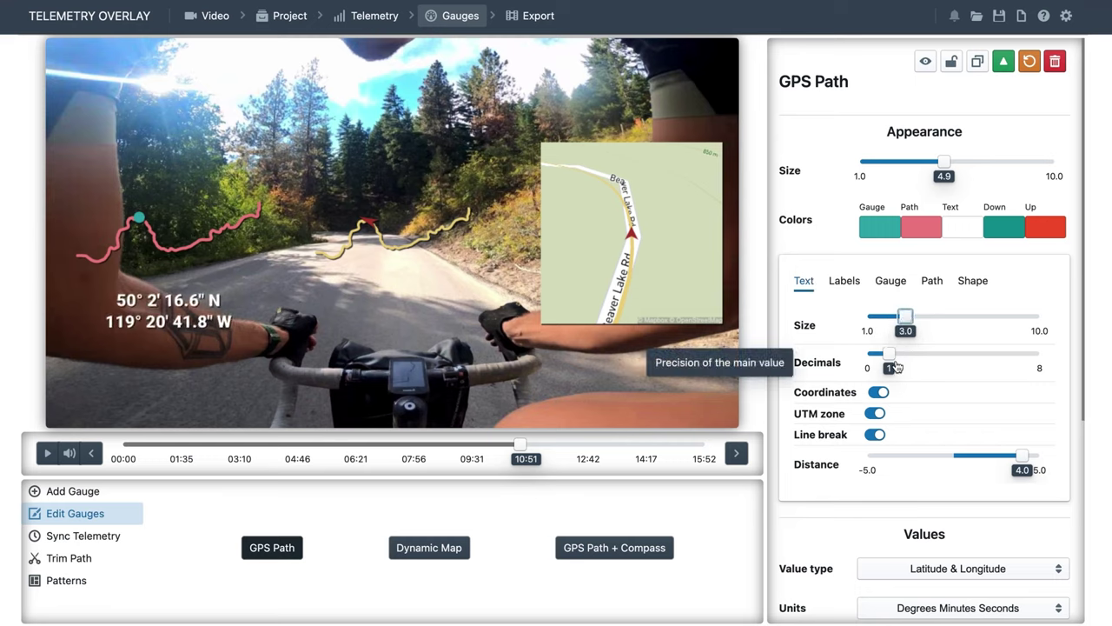
{"action": "left_click_drag", "start_coordinate": [888, 356], "coordinate": [912, 360]}
{"action": "scroll", "coordinate": [918, 367], "scroll_direction": "down", "scroll_amount": 1}
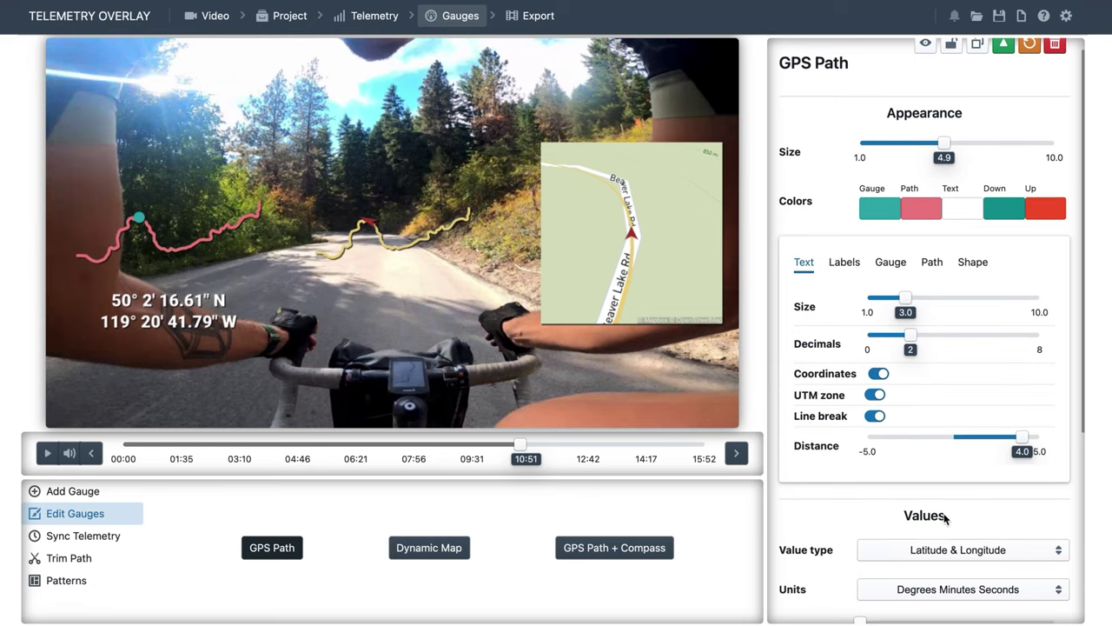
- Display coordinates in Degrees Minutes Seconds with 1 decimal
{"action": "left_click", "coordinate": [963, 591]}
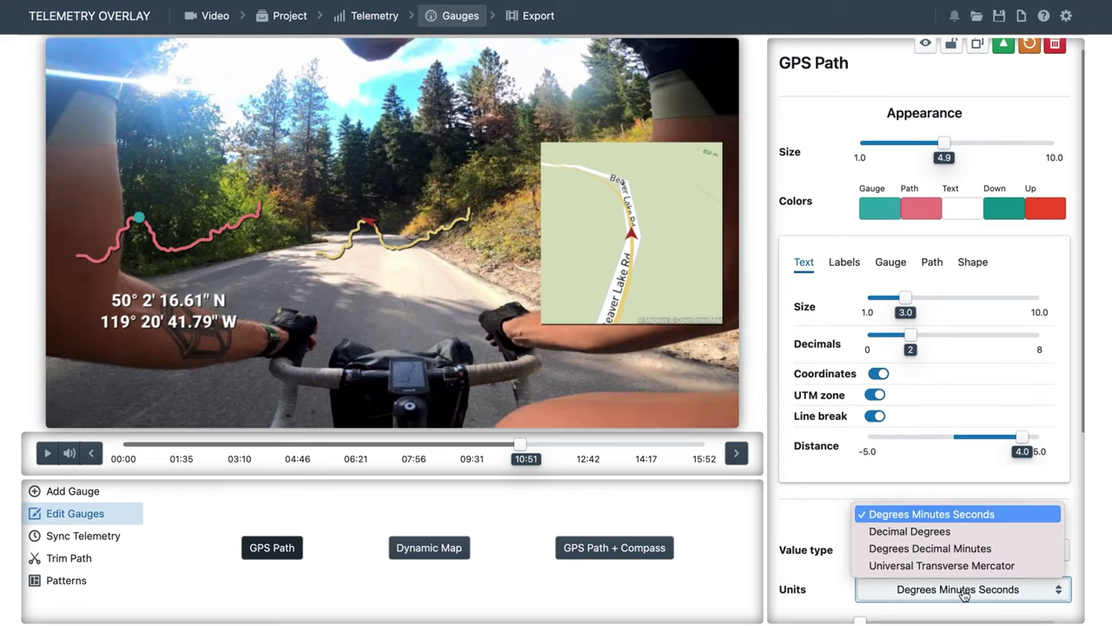
{"action": "left_click", "coordinate": [934, 534]}
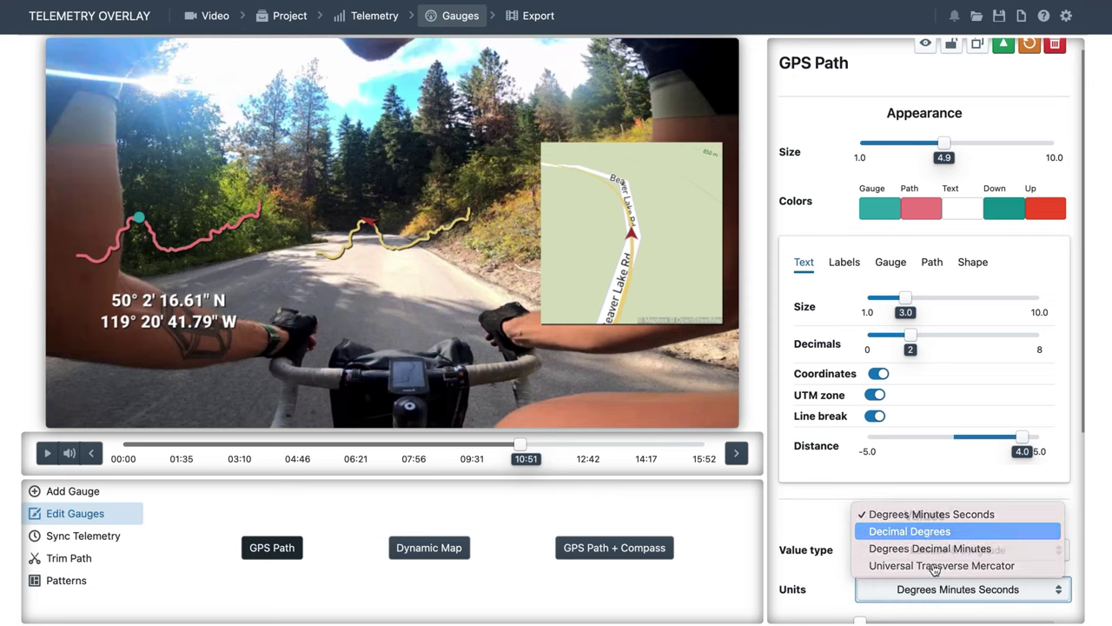
{"action": "left_click", "coordinate": [945, 590]}
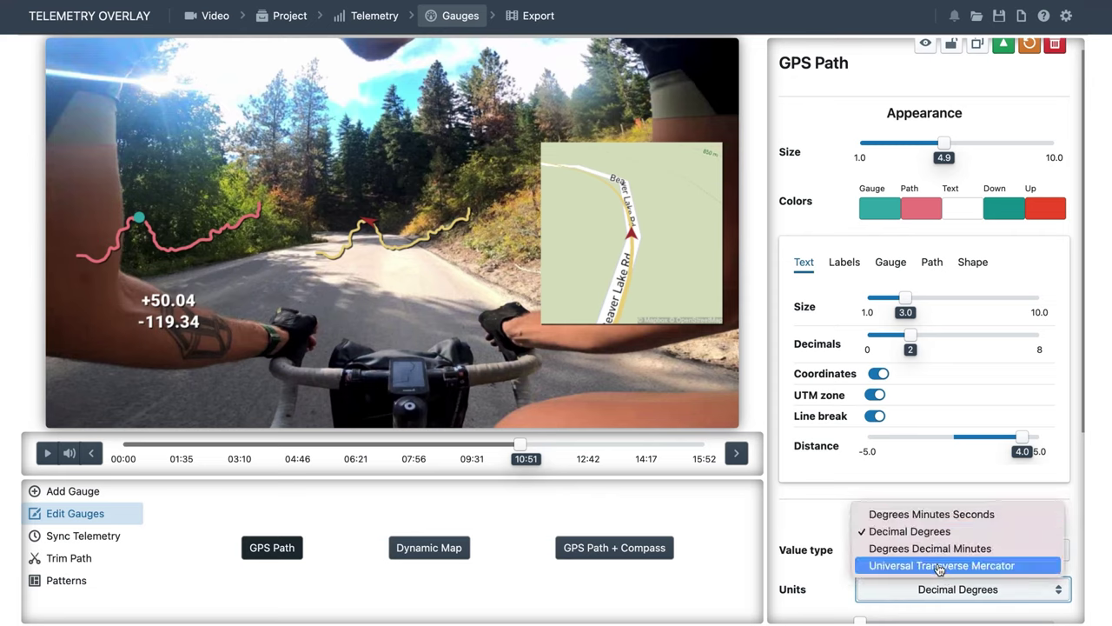
{"action": "left_click", "coordinate": [939, 597]}
{"action": "left_click", "coordinate": [941, 594]}
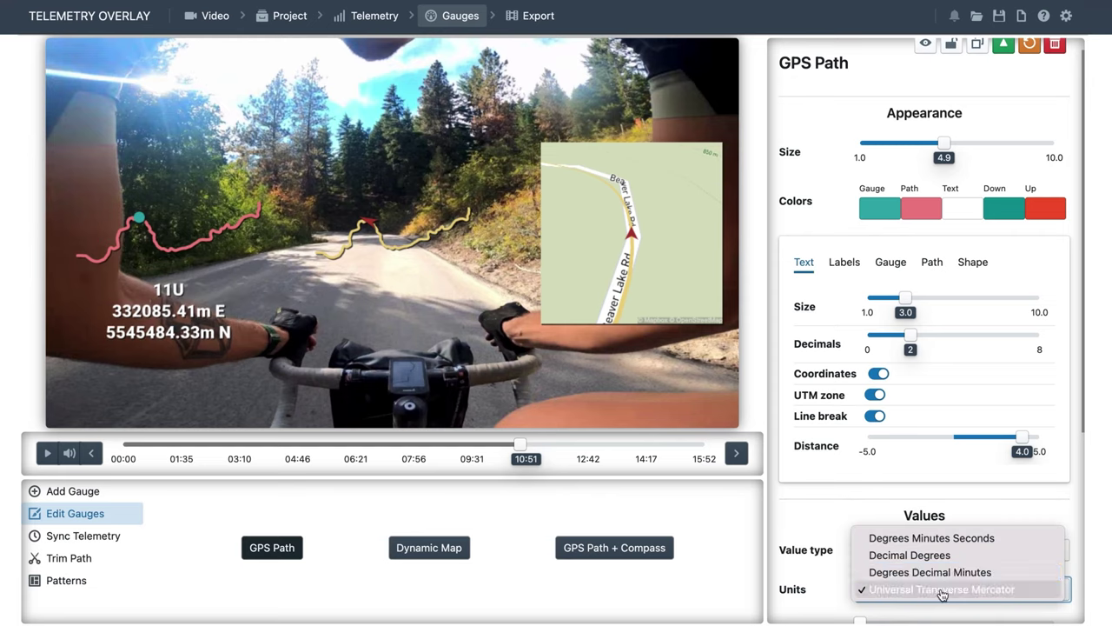
{"action": "left_click", "coordinate": [923, 539]}
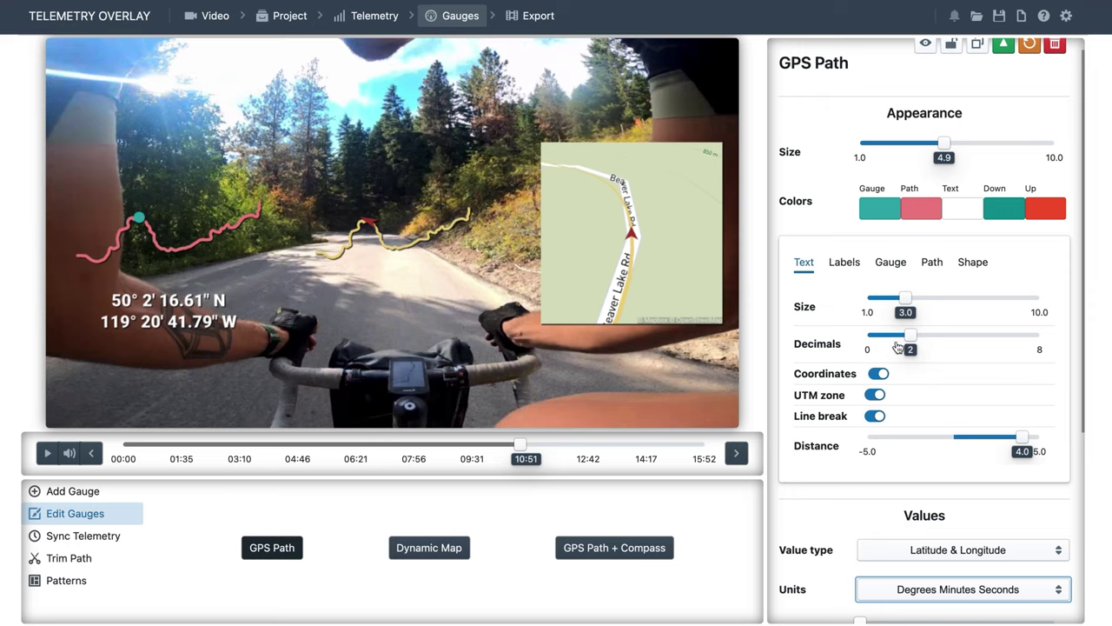
{"action": "left_click_drag", "start_coordinate": [906, 344], "coordinate": [886, 339]}
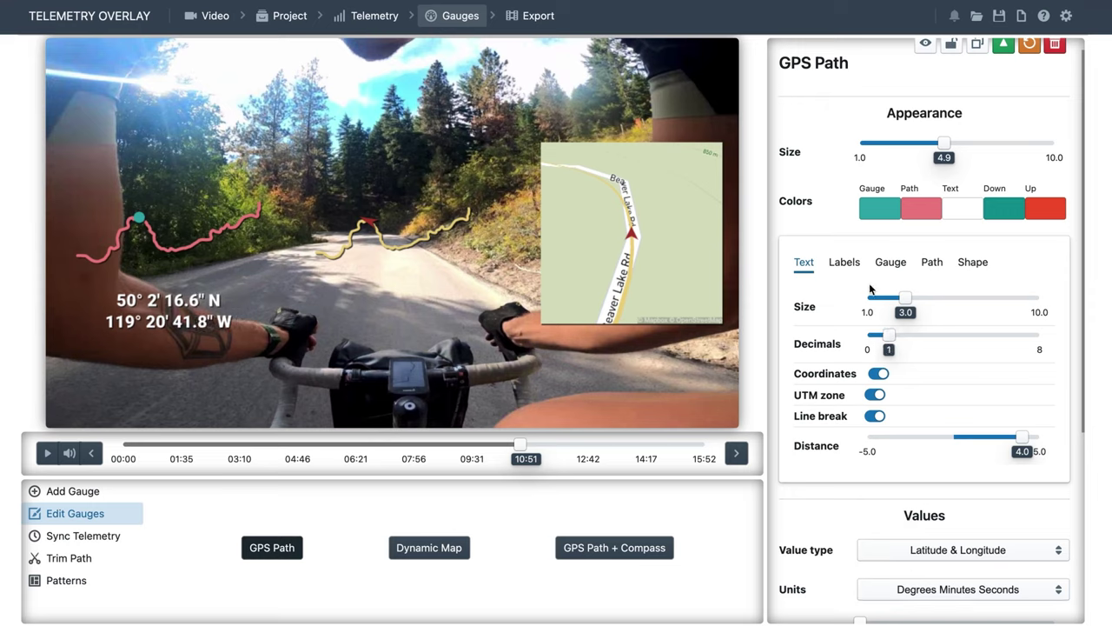
- Draw the GPS Path marker as an alternative ring at size 6.3
{"action": "left_click", "coordinate": [891, 261]}
{"action": "left_click", "coordinate": [874, 300]}
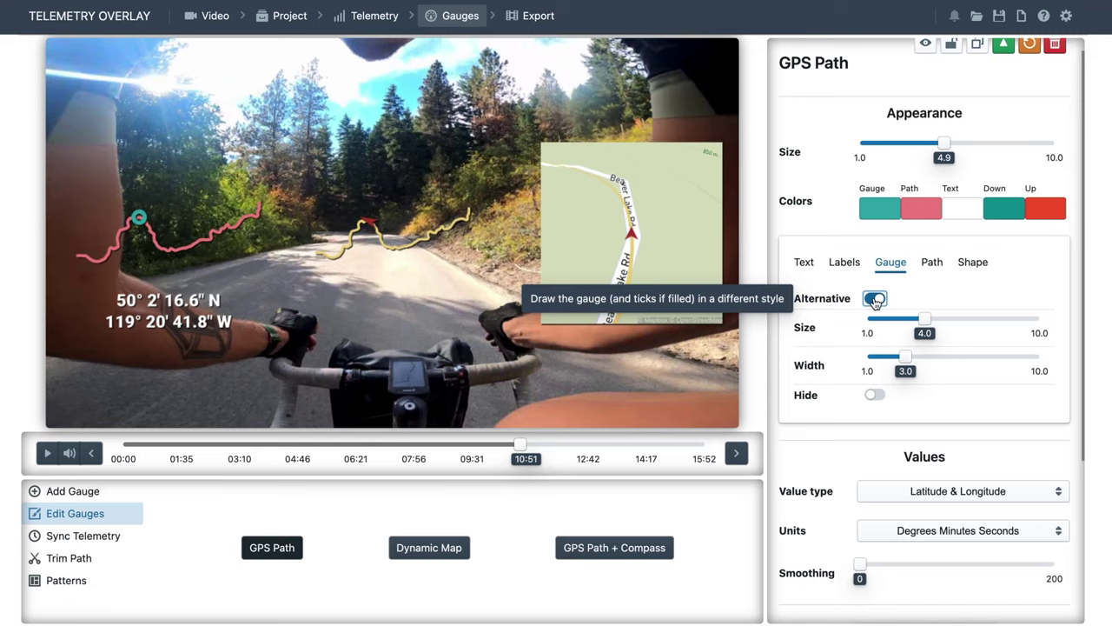
{"action": "left_click_drag", "start_coordinate": [924, 318], "coordinate": [969, 320]}
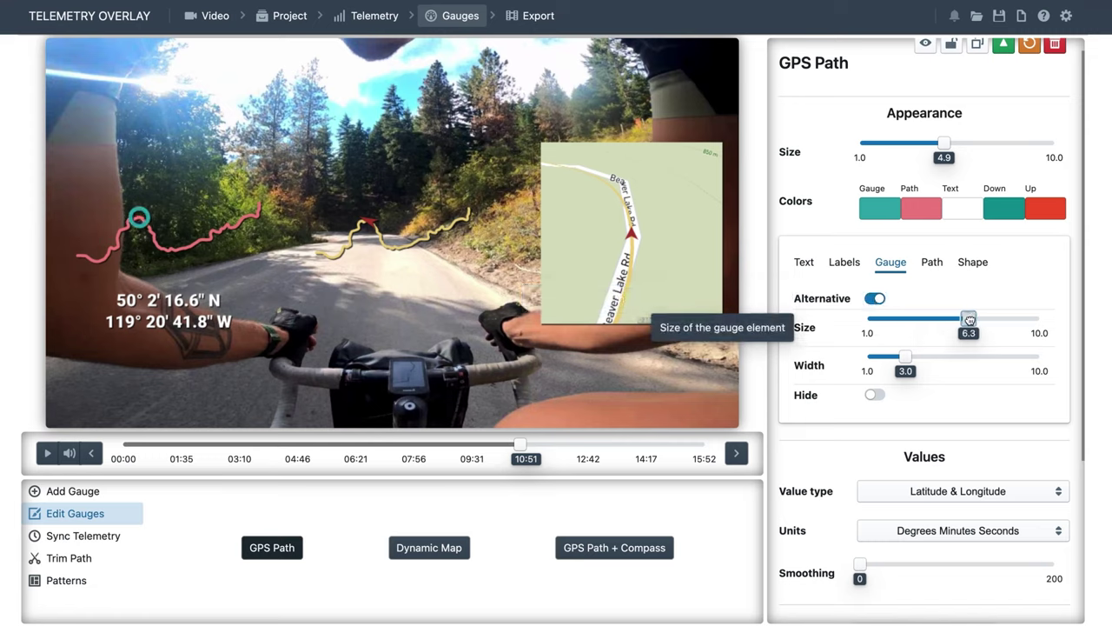
- Turn off the full route display and set path width to 6.9
{"action": "left_click", "coordinate": [932, 264]}
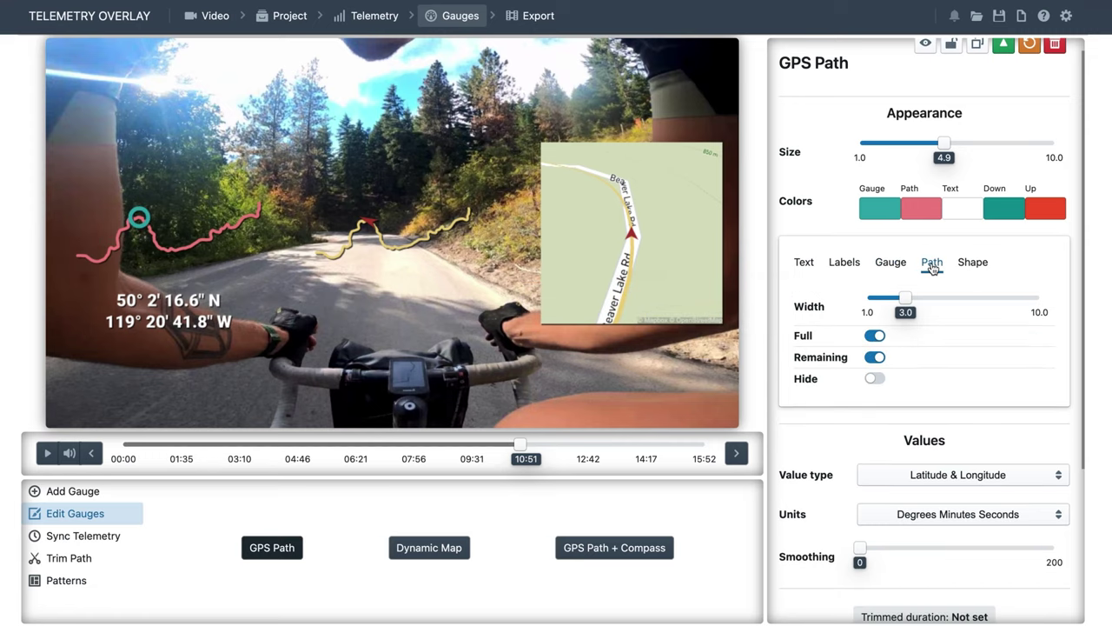
{"action": "left_click", "coordinate": [876, 336]}
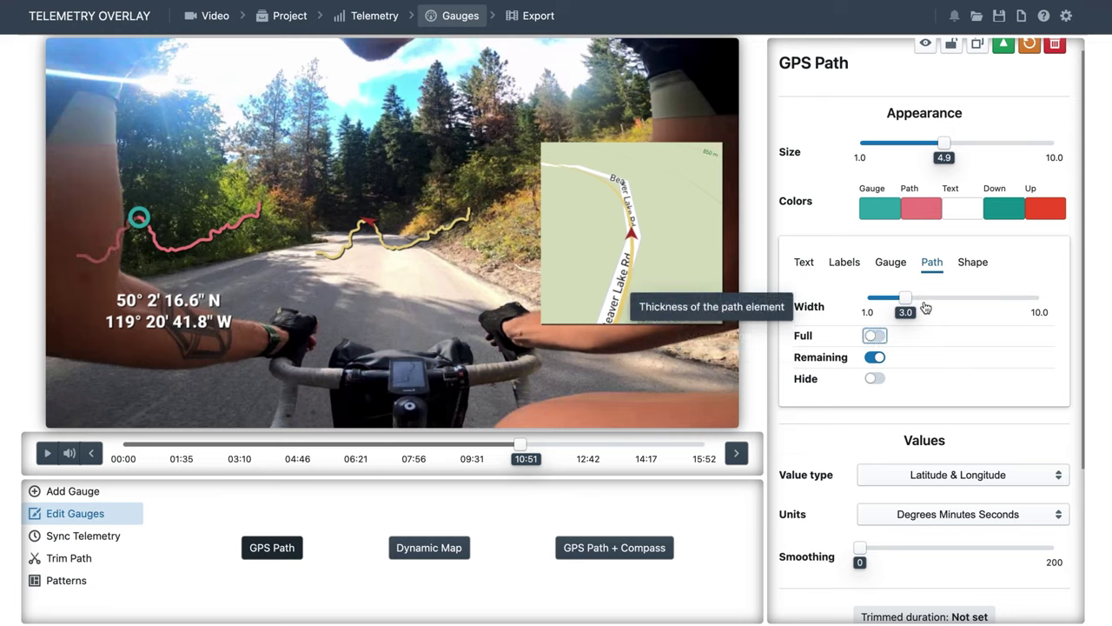
{"action": "left_click_drag", "start_coordinate": [925, 307], "coordinate": [981, 310]}
{"action": "left_click", "coordinate": [876, 358]}
{"action": "left_click", "coordinate": [876, 358]}
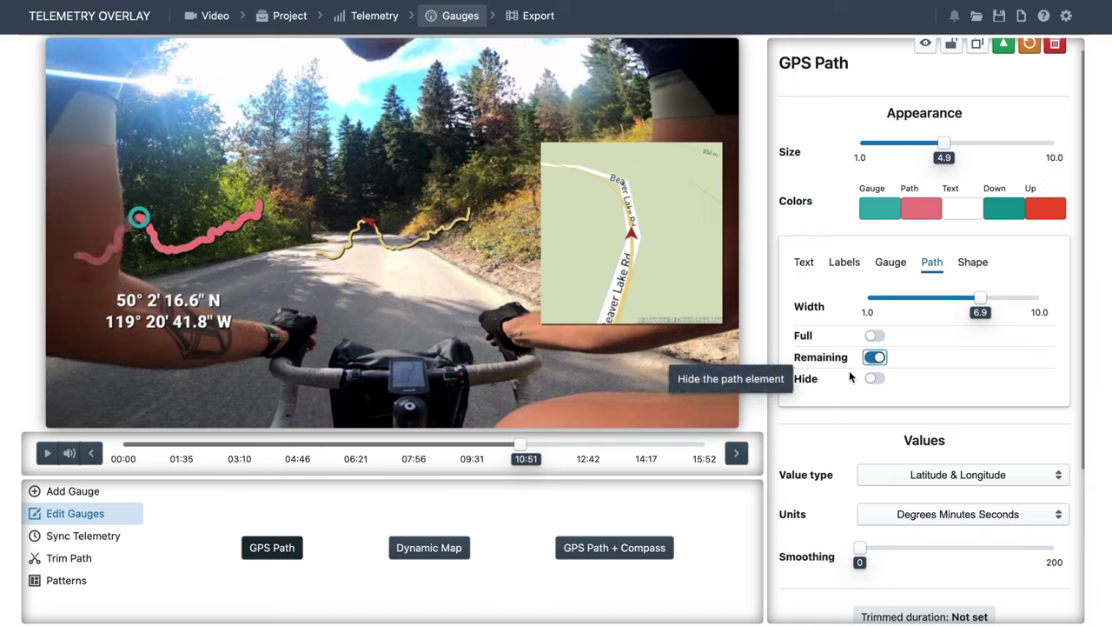
{"action": "left_click", "coordinate": [971, 266]}
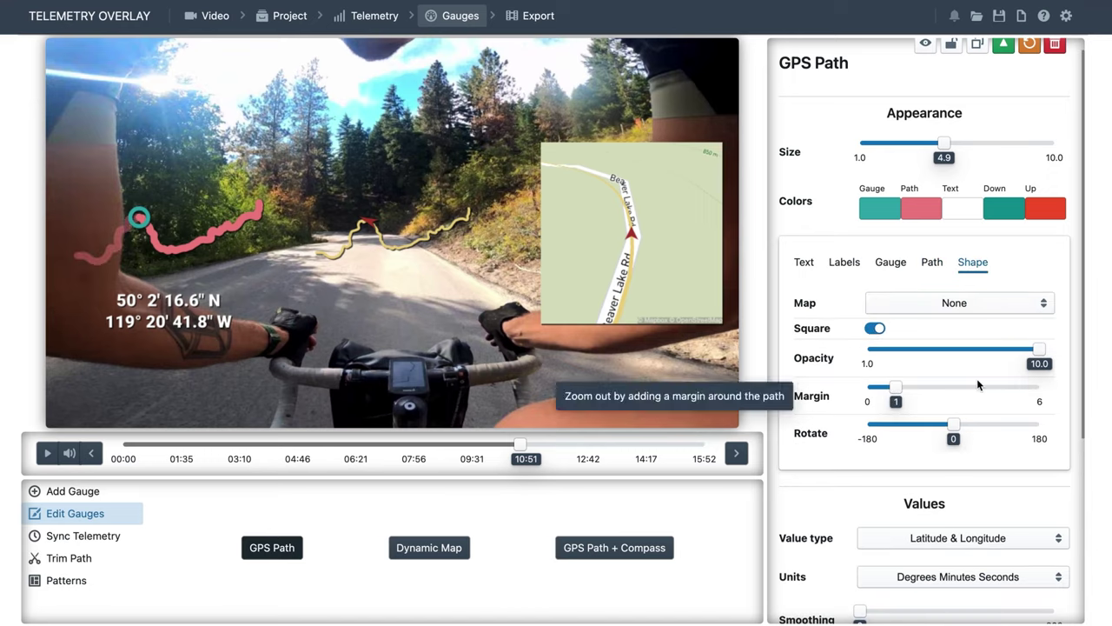
- Compare Standard, Satellite, Hybrid and Classic map backgrounds behind the GPS path
{"action": "left_click", "coordinate": [991, 306]}
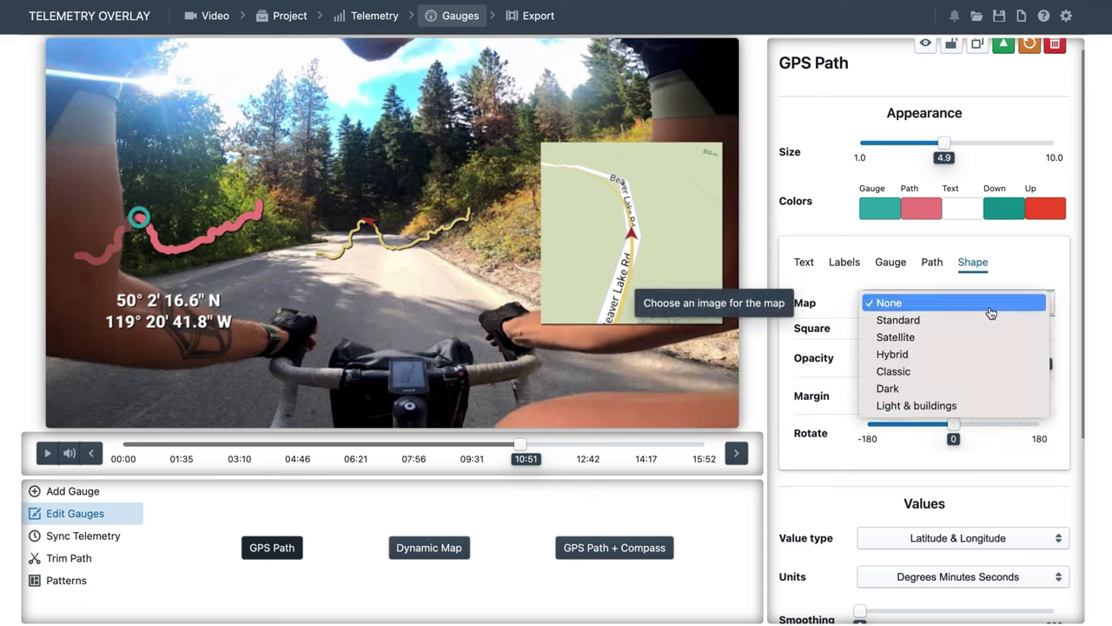
{"action": "left_click", "coordinate": [968, 320]}
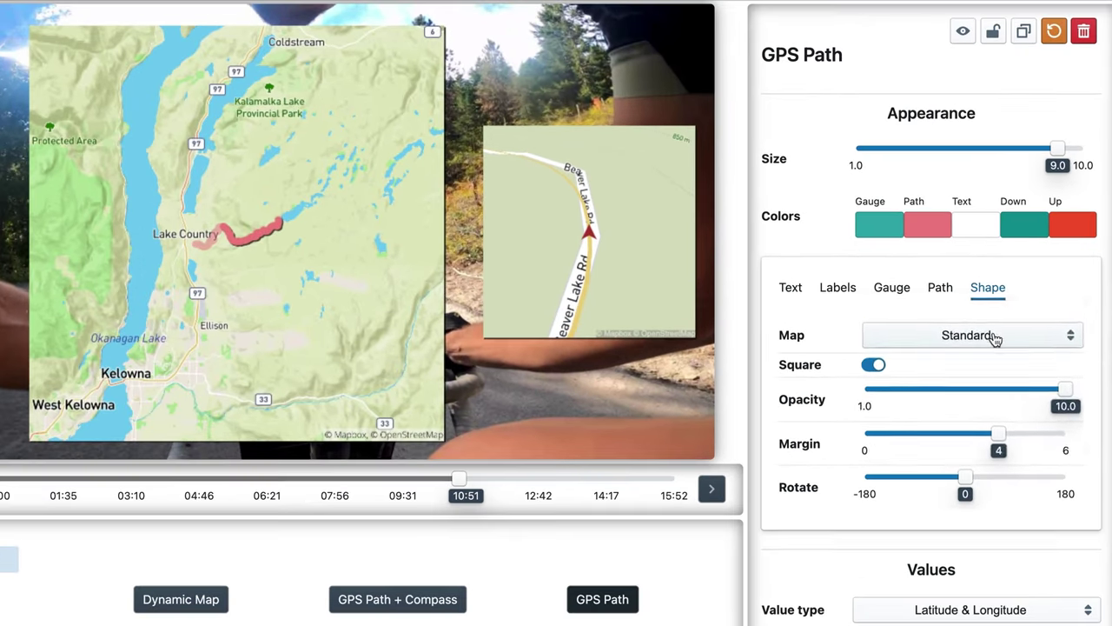
{"action": "left_click", "coordinate": [982, 323]}
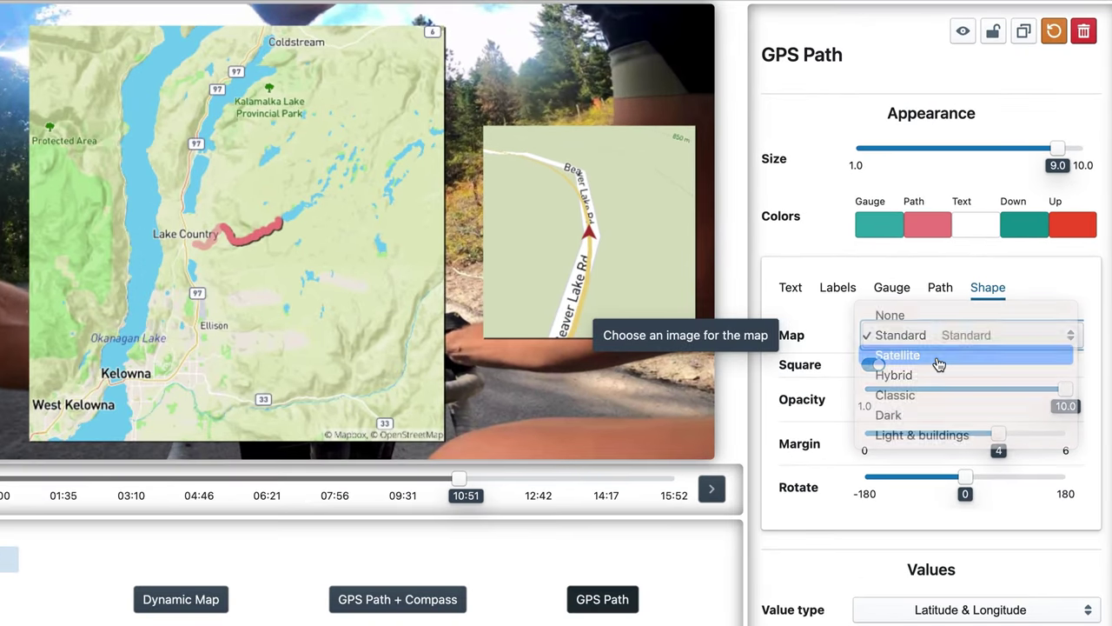
{"action": "left_click", "coordinate": [929, 342]}
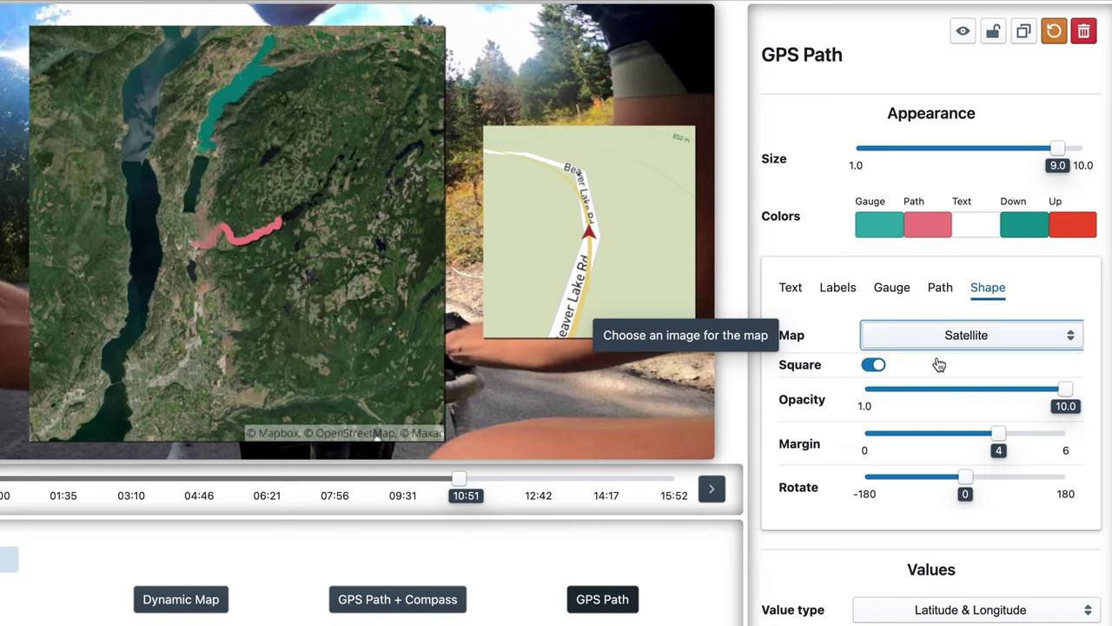
{"action": "left_click", "coordinate": [999, 332]}
{"action": "left_click", "coordinate": [966, 355]}
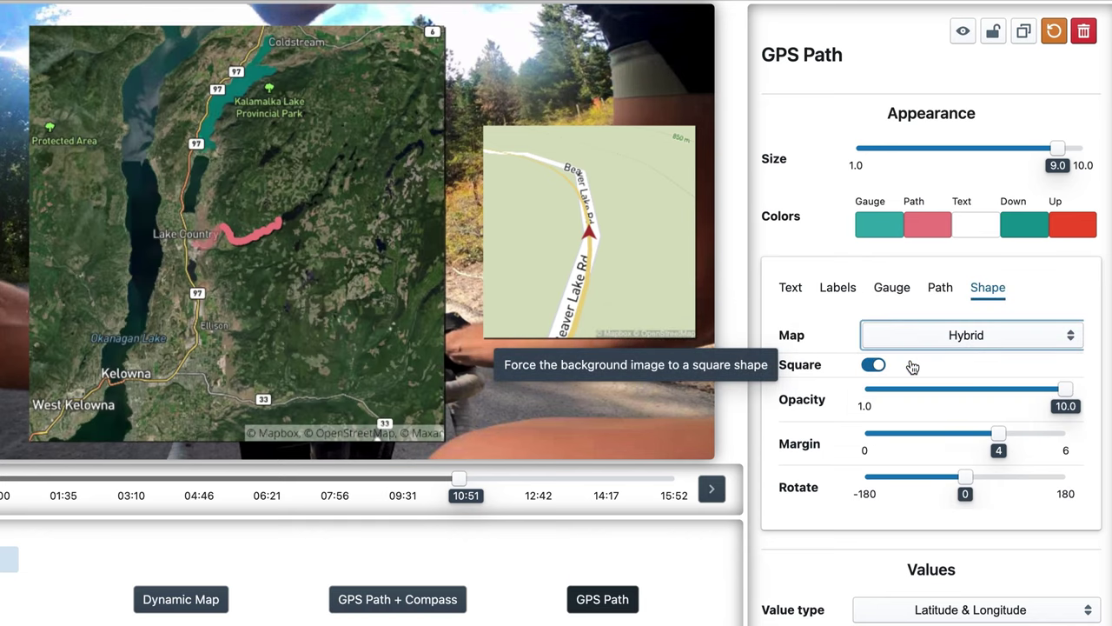
{"action": "left_click", "coordinate": [971, 344]}
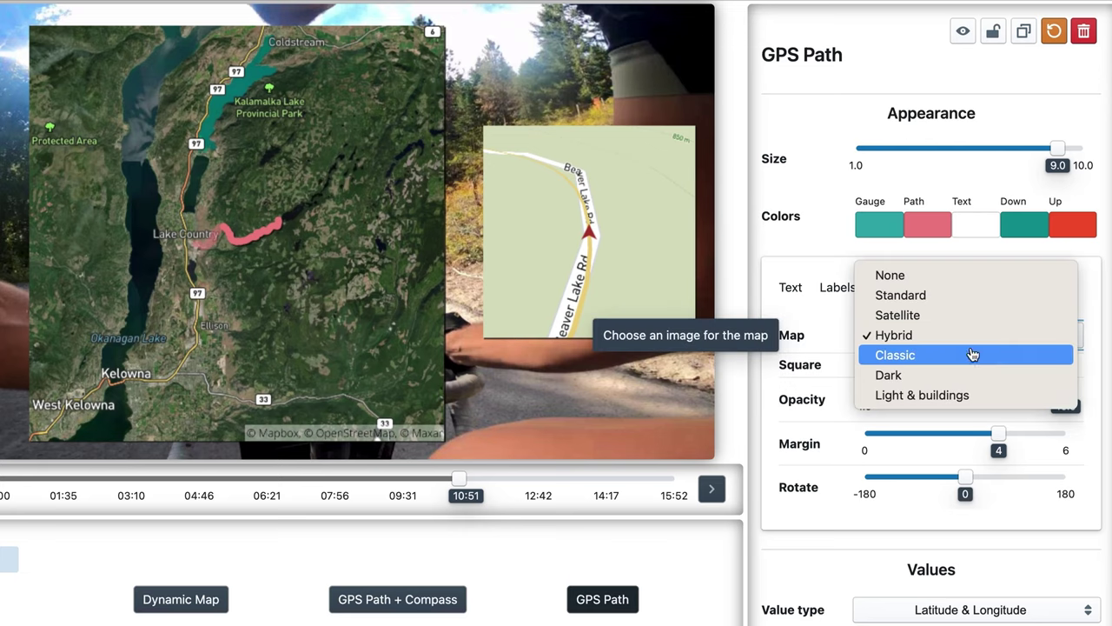
{"action": "left_click", "coordinate": [958, 358]}
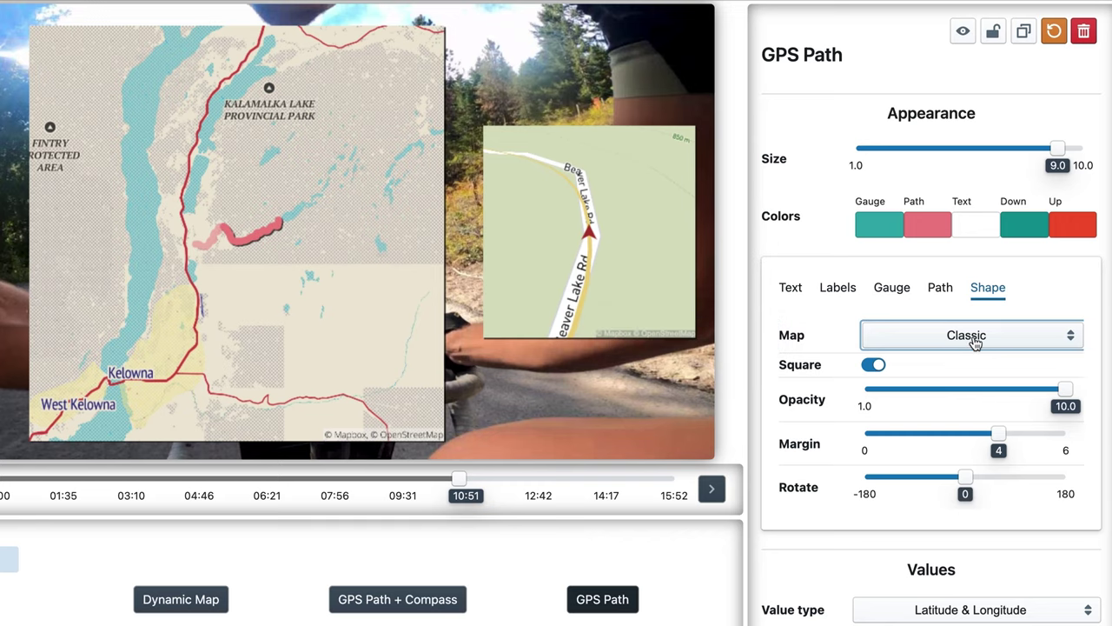
- Set the GPS path map to Light & buildings with margin 1
{"action": "left_click", "coordinate": [974, 342]}
{"action": "left_click", "coordinate": [964, 356]}
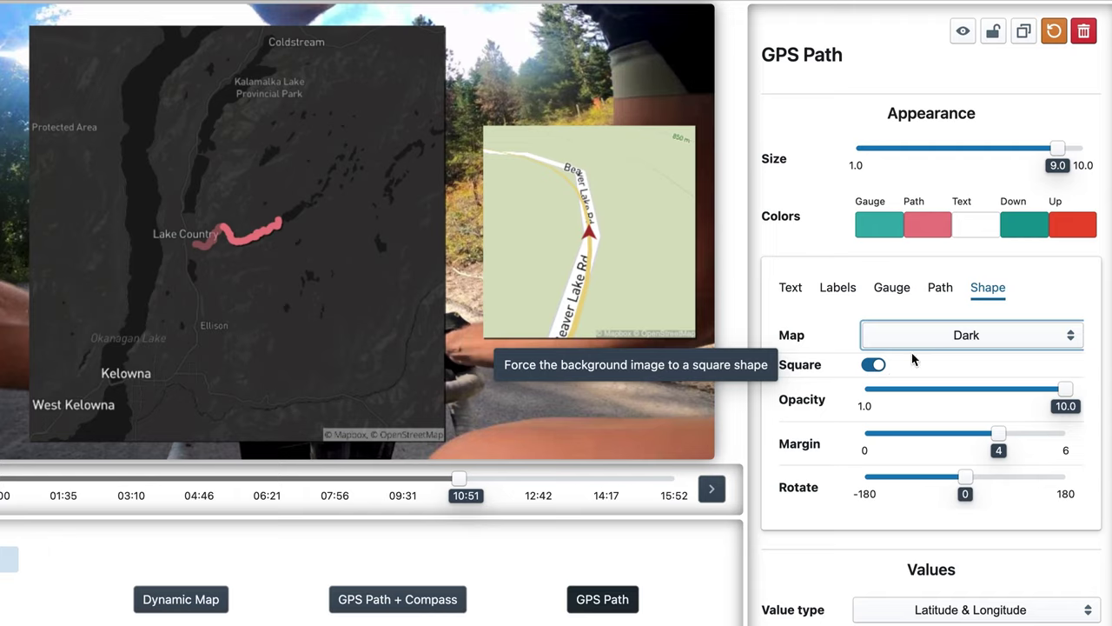
{"action": "left_click", "coordinate": [975, 340]}
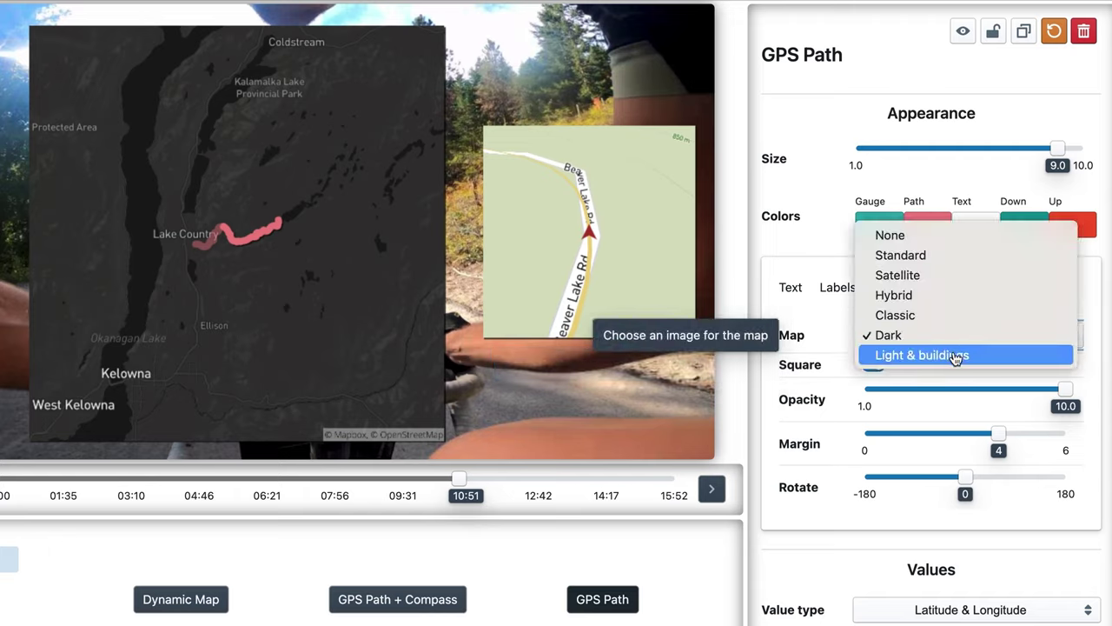
{"action": "left_click", "coordinate": [956, 358]}
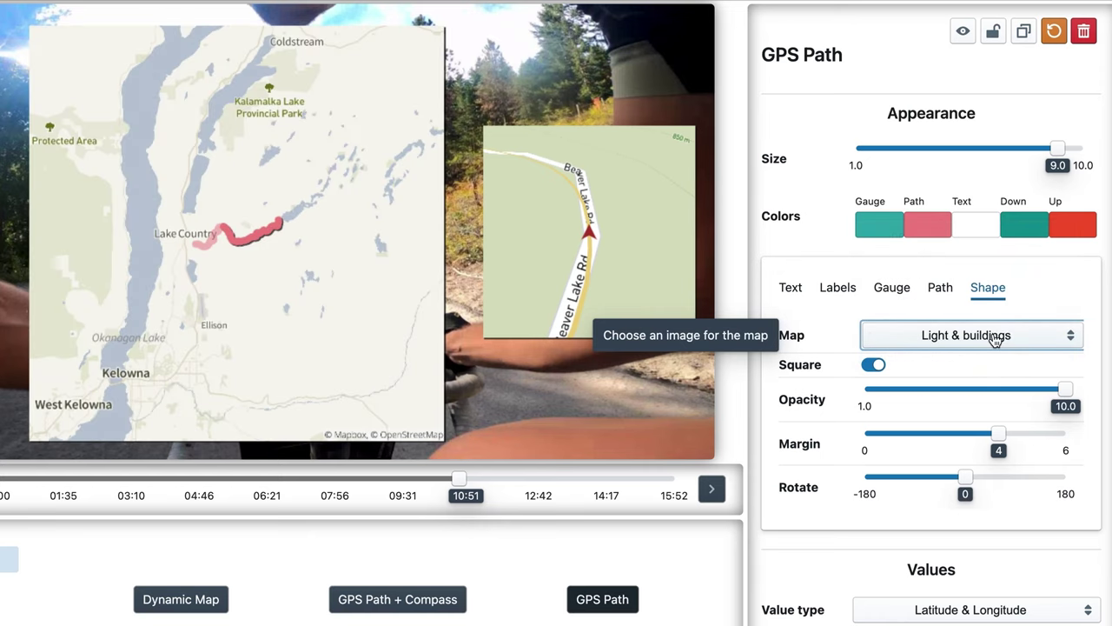
{"action": "left_click_drag", "start_coordinate": [996, 436], "coordinate": [900, 434]}
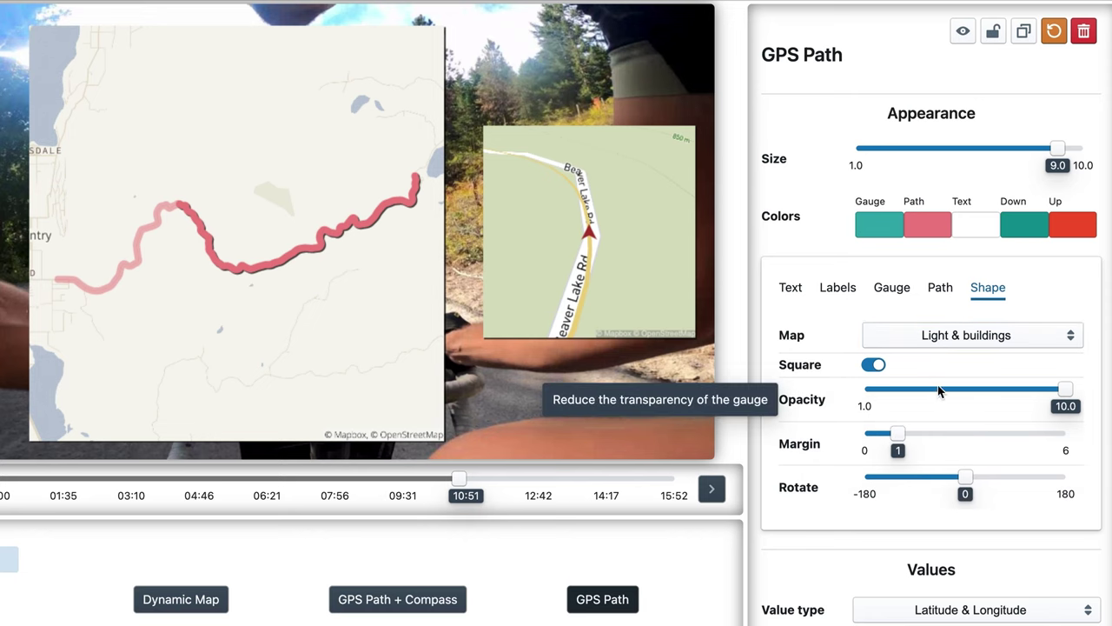
{"action": "left_click", "coordinate": [880, 366]}
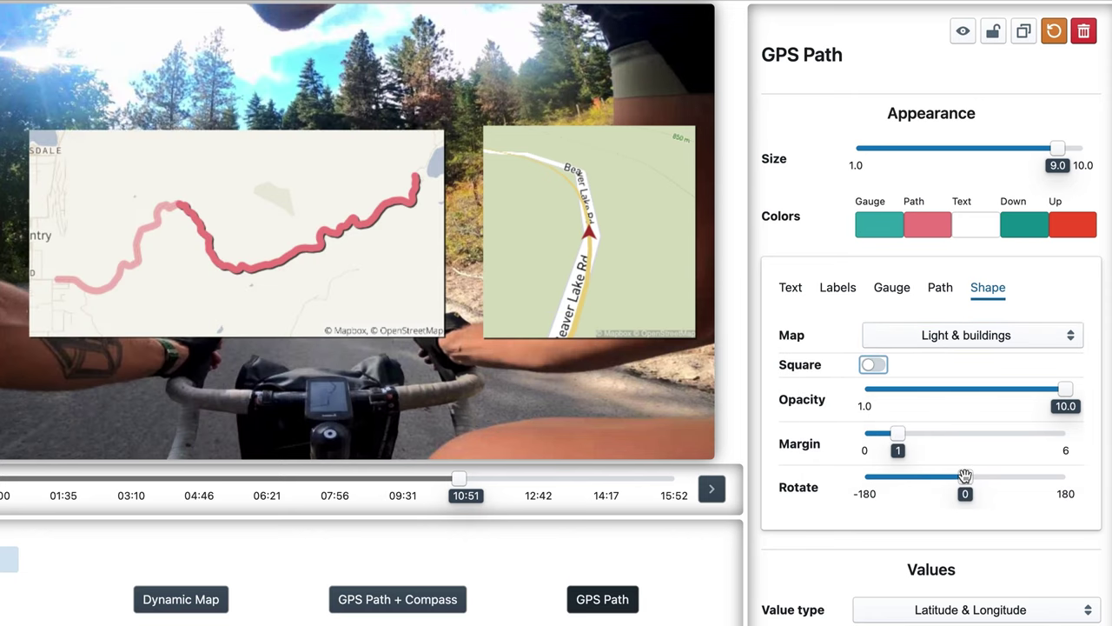
{"action": "left_click_drag", "start_coordinate": [966, 476], "coordinate": [982, 477]}
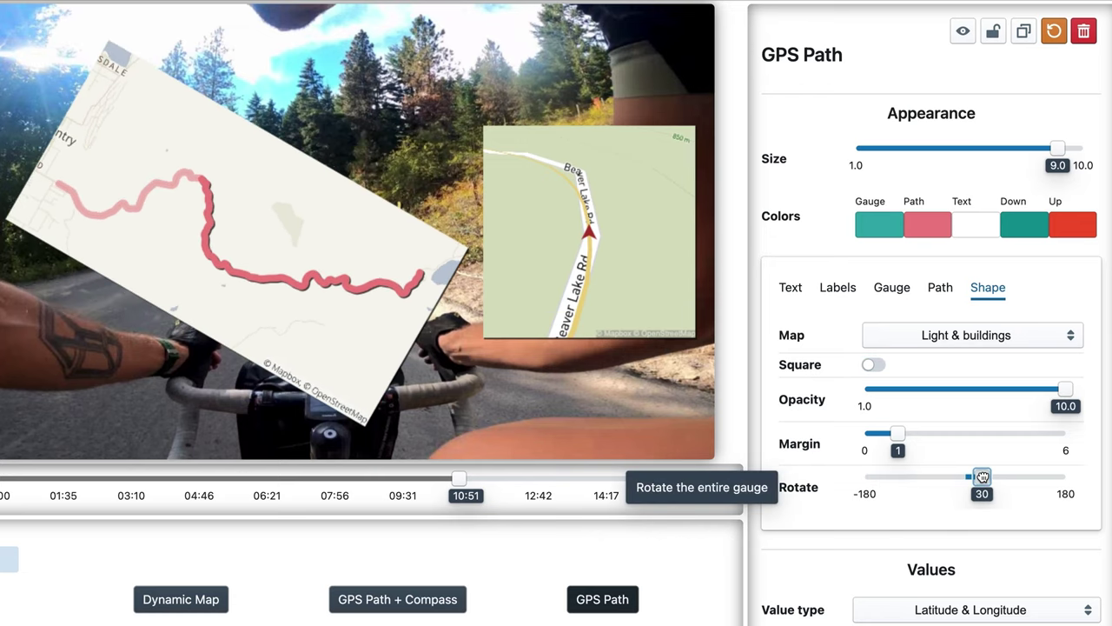
{"action": "left_click", "coordinate": [877, 364]}
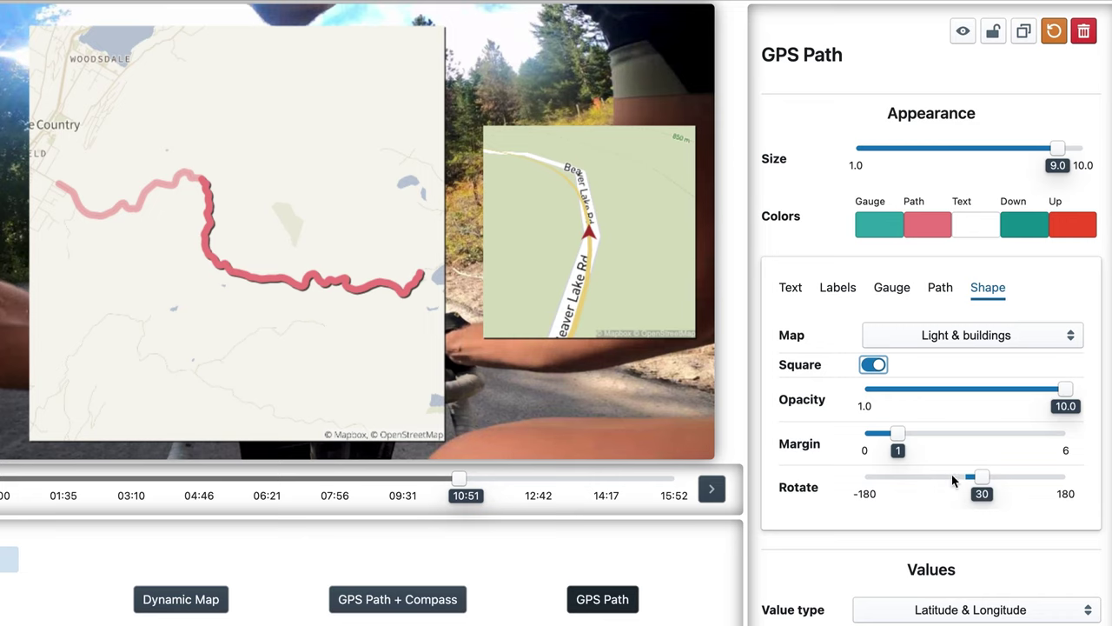
{"action": "mouse_move", "coordinate": [983, 477]}
{"action": "left_mouse_down"}
{"action": "mouse_move", "coordinate": [1001, 477]}
{"action": "mouse_move", "coordinate": [964, 477]}
{"action": "left_mouse_up"}
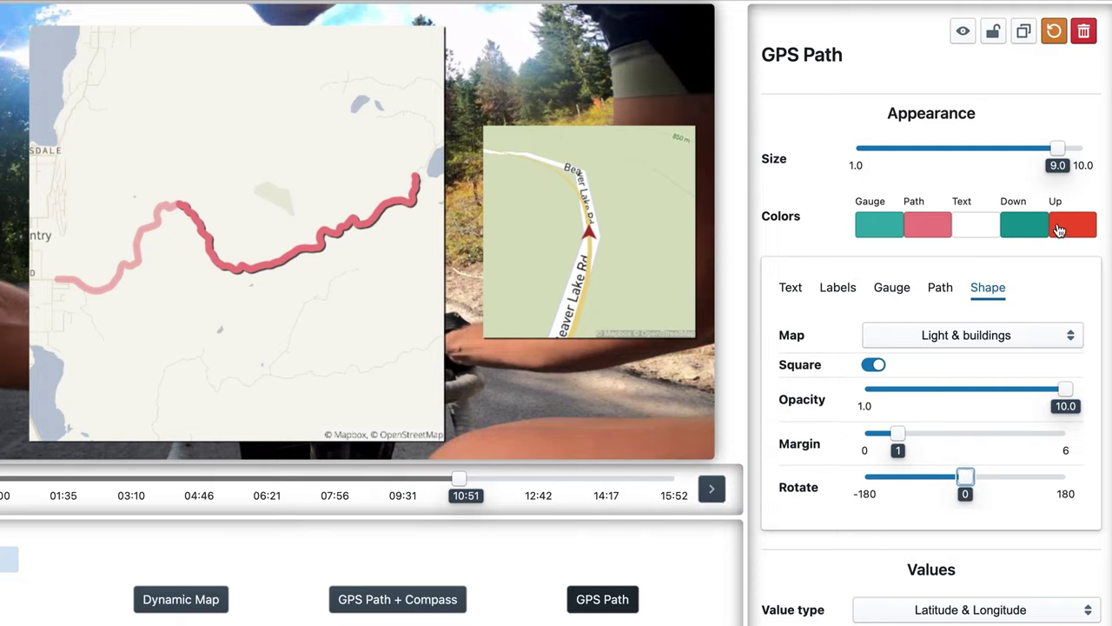
{"action": "scroll", "coordinate": [830, 411], "scroll_direction": "down", "scroll_amount": 3}
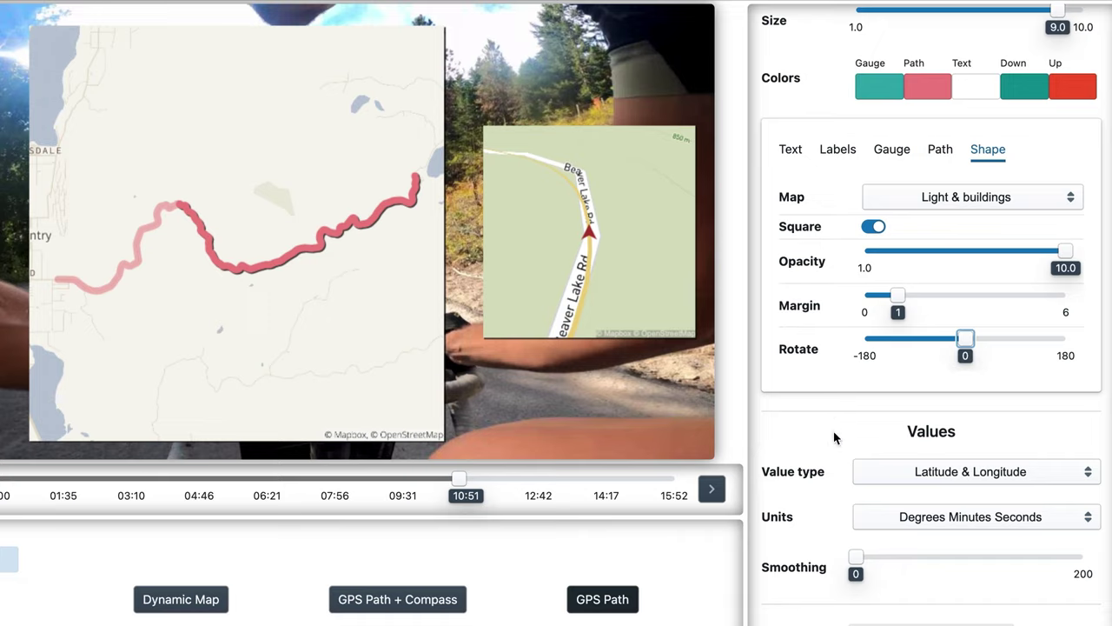
- Show the full GPS path coloured by Lat, Lon + 2D Speed
{"action": "left_click", "coordinate": [998, 479]}
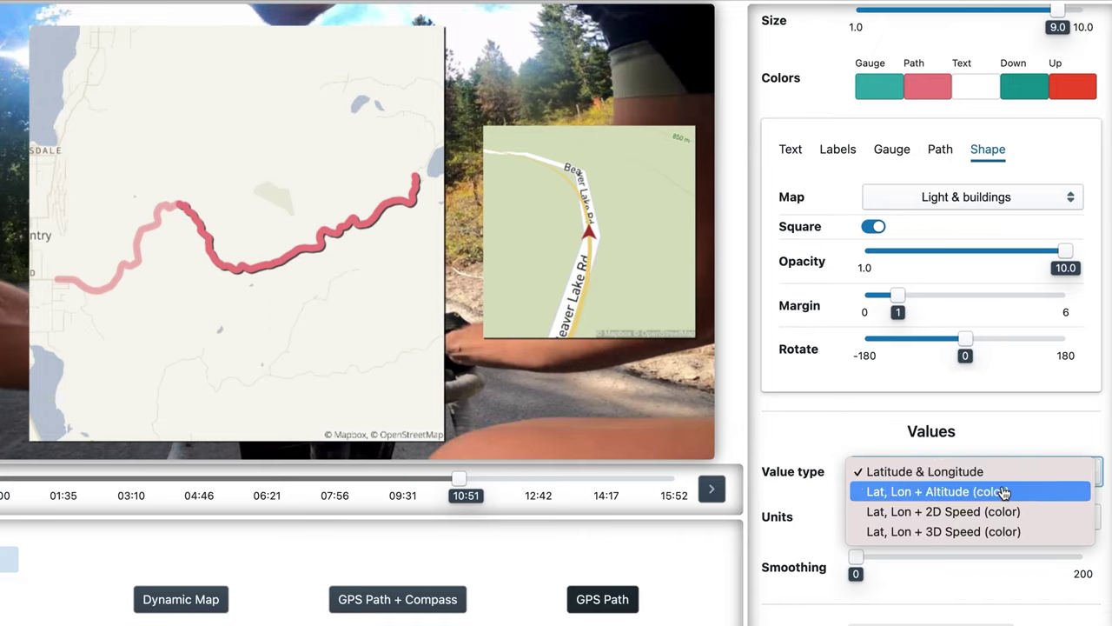
{"action": "left_click", "coordinate": [1004, 493]}
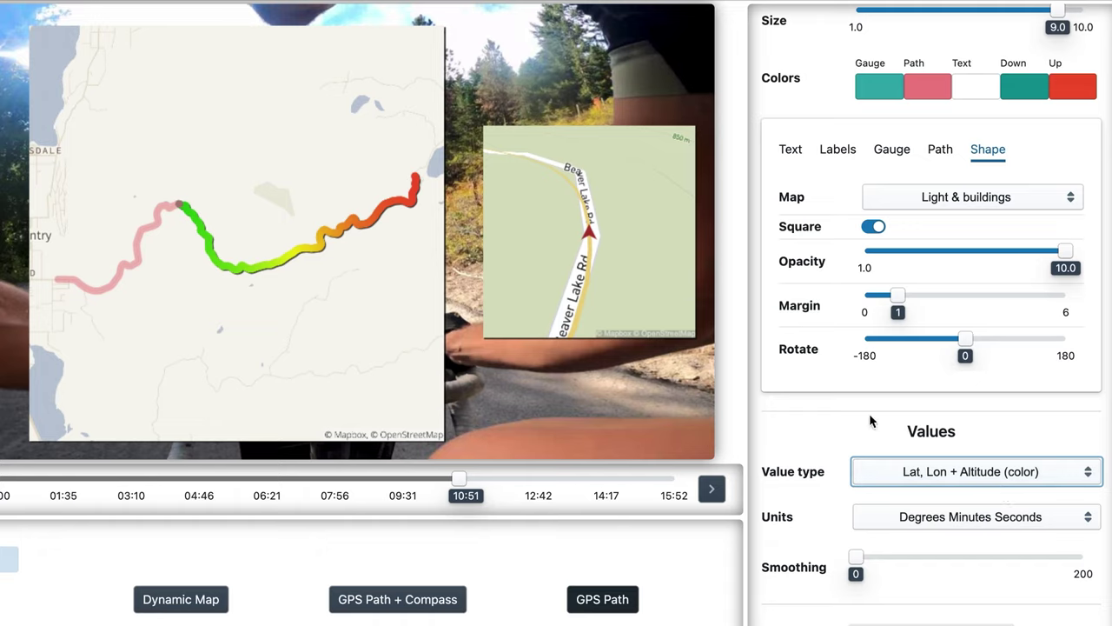
{"action": "left_click", "coordinate": [943, 154]}
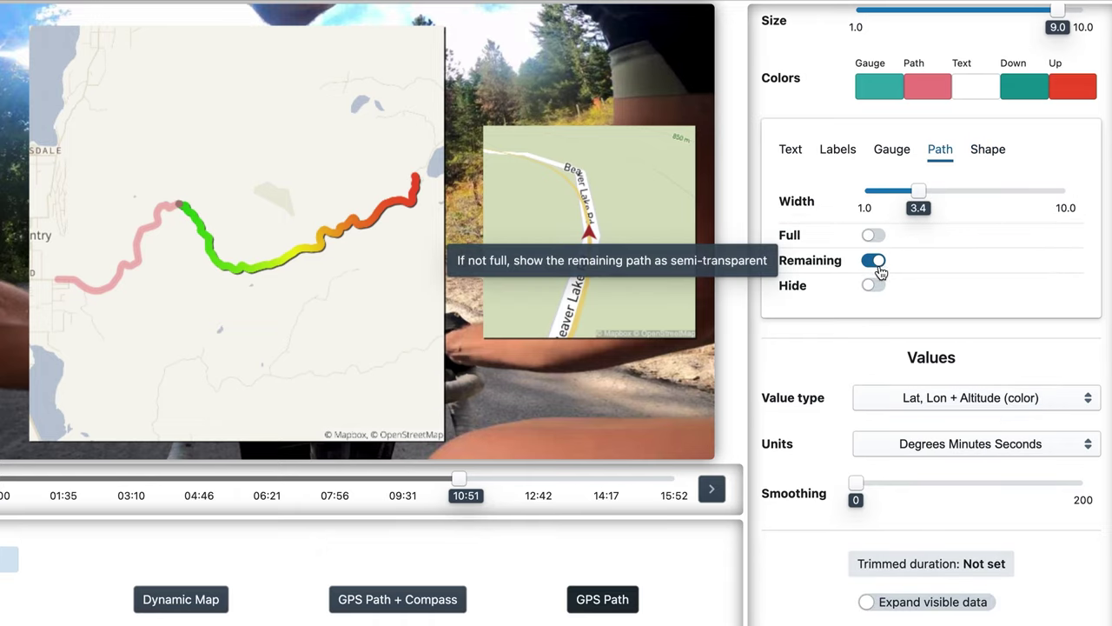
{"action": "left_click", "coordinate": [874, 237]}
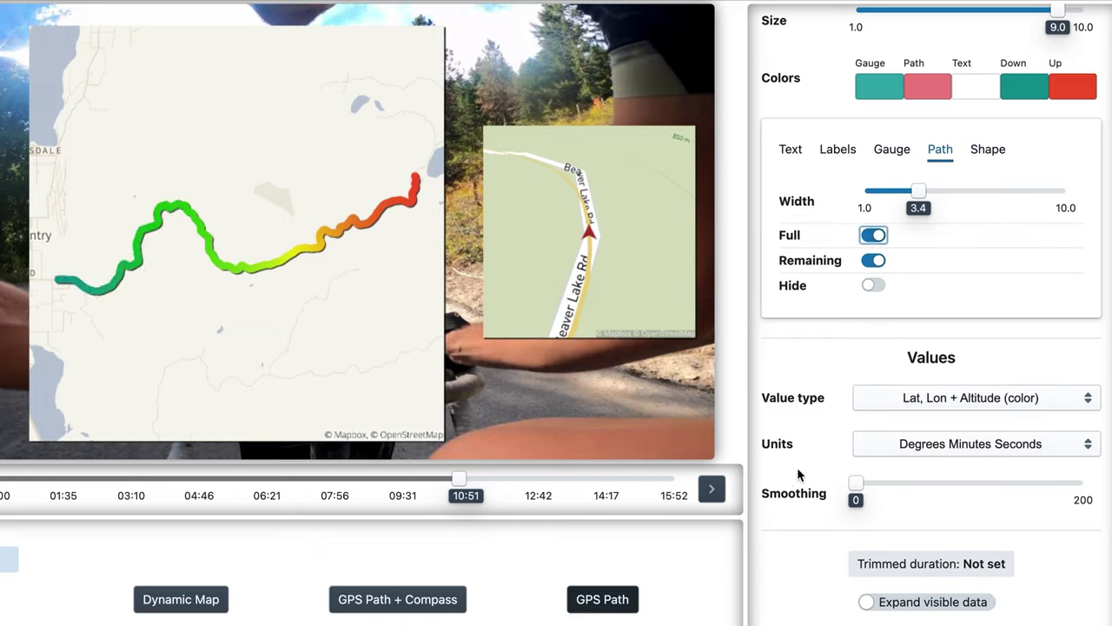
{"action": "scroll", "coordinate": [797, 475], "scroll_direction": "down", "scroll_amount": 1}
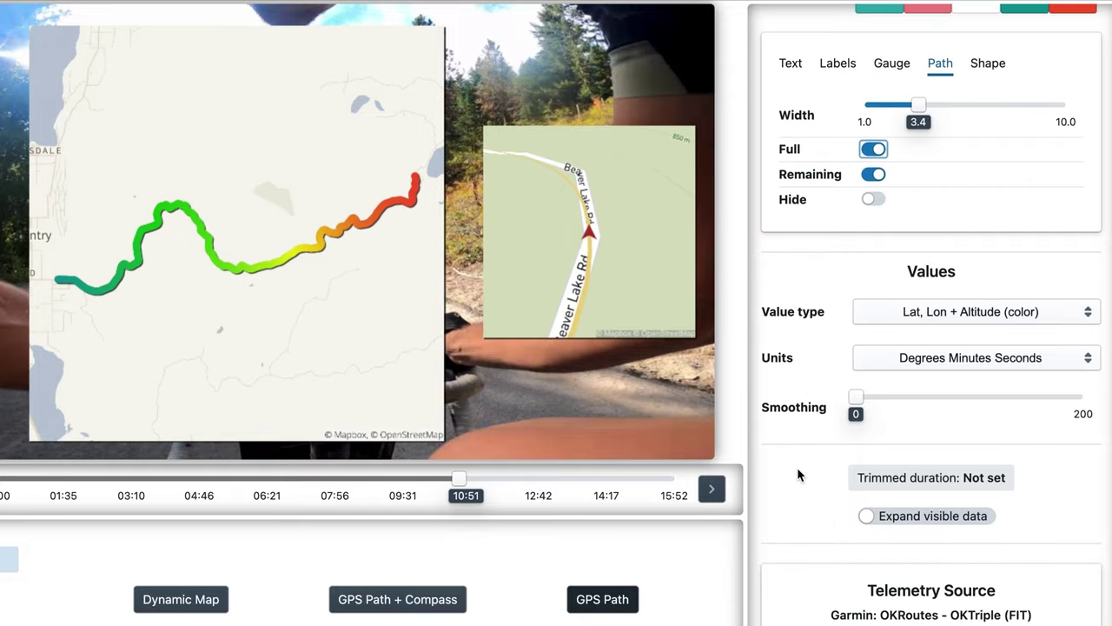
{"action": "left_click", "coordinate": [1013, 320]}
{"action": "left_click", "coordinate": [1014, 333]}
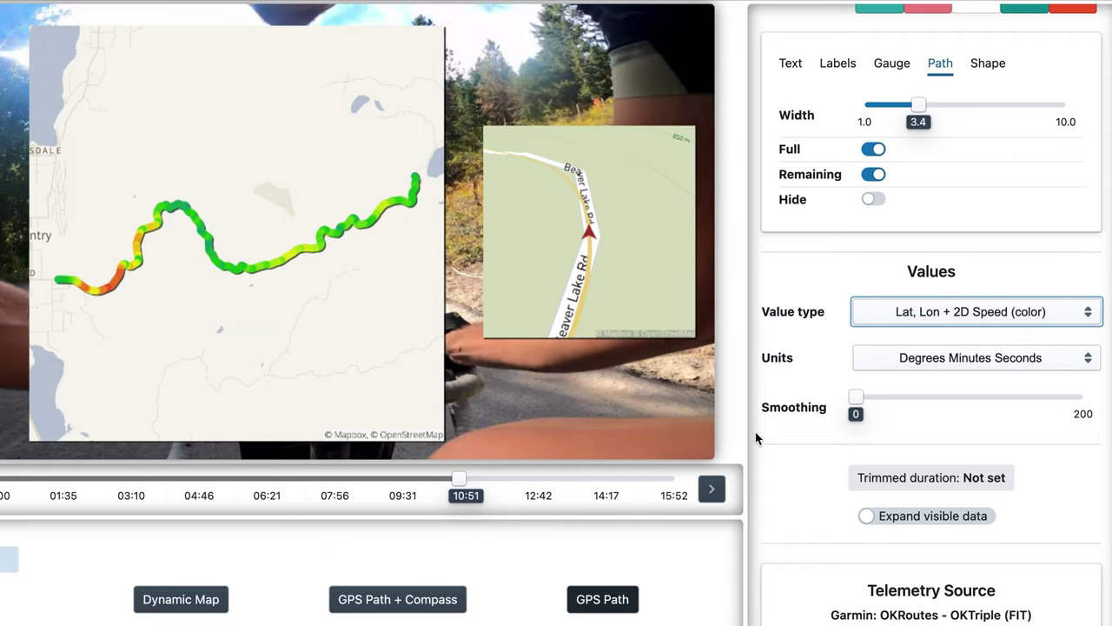
- Keep path smoothing at 0, enable Expand visible data, and turn off Full
{"action": "scroll", "coordinate": [802, 473], "scroll_direction": "down", "scroll_amount": 2}
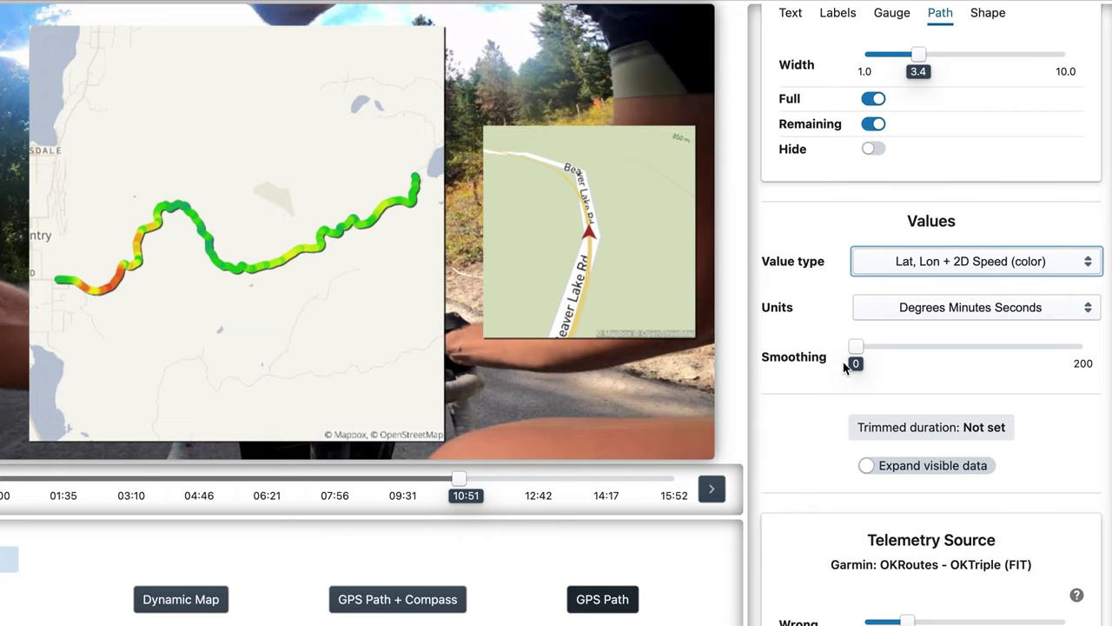
{"action": "left_click_drag", "start_coordinate": [856, 347], "coordinate": [872, 349]}
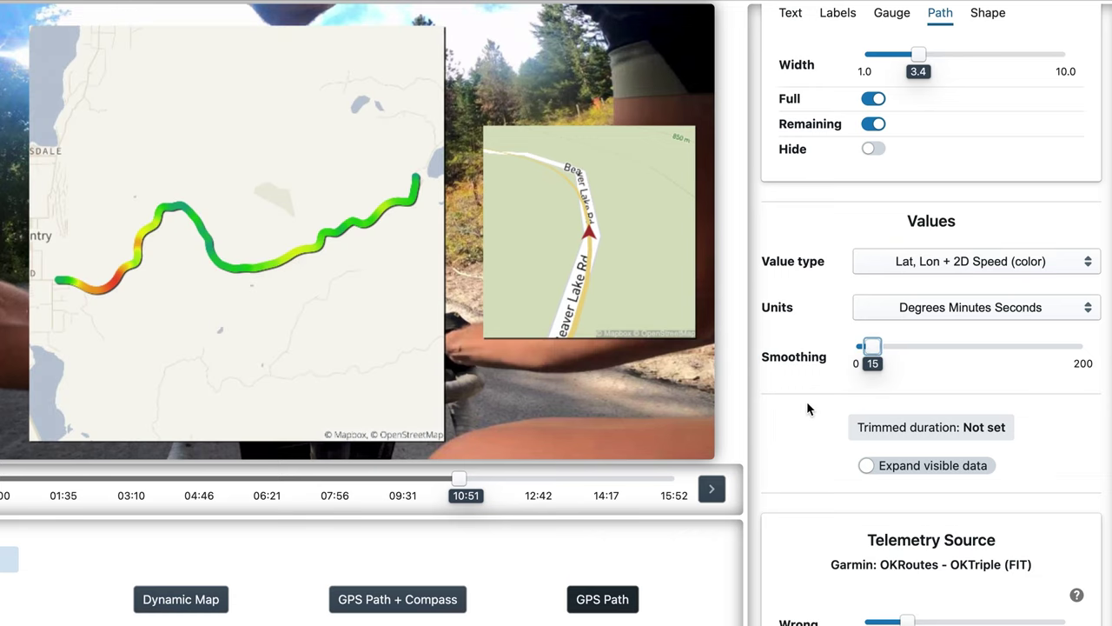
{"action": "left_click_drag", "start_coordinate": [871, 347], "coordinate": [856, 348]}
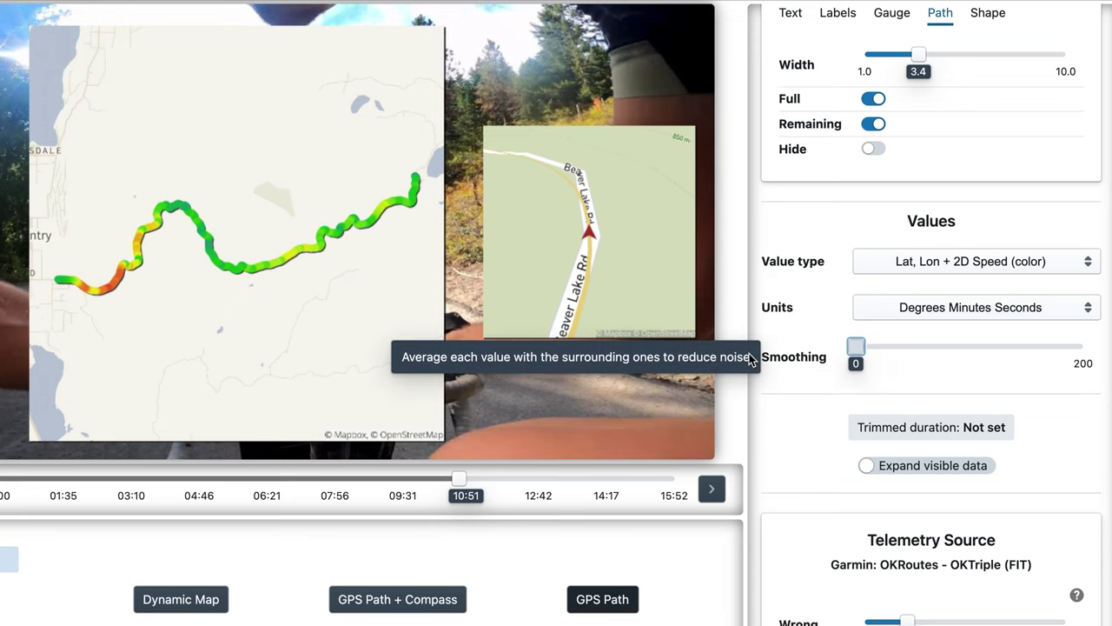
{"action": "left_click", "coordinate": [879, 466]}
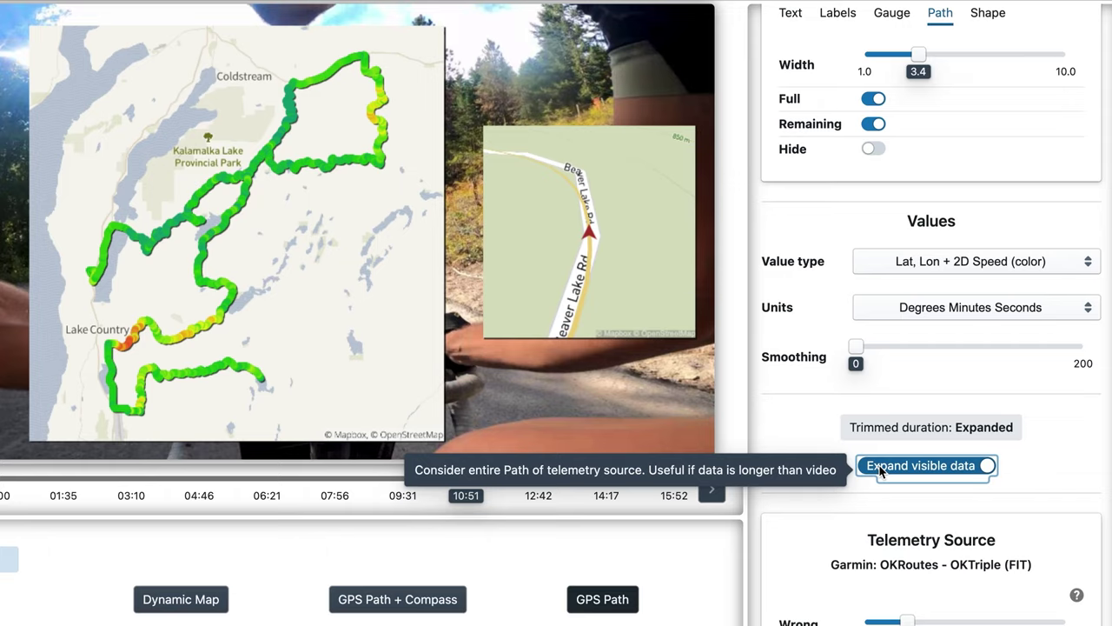
{"action": "scroll", "coordinate": [809, 234], "scroll_direction": "up", "scroll_amount": 3}
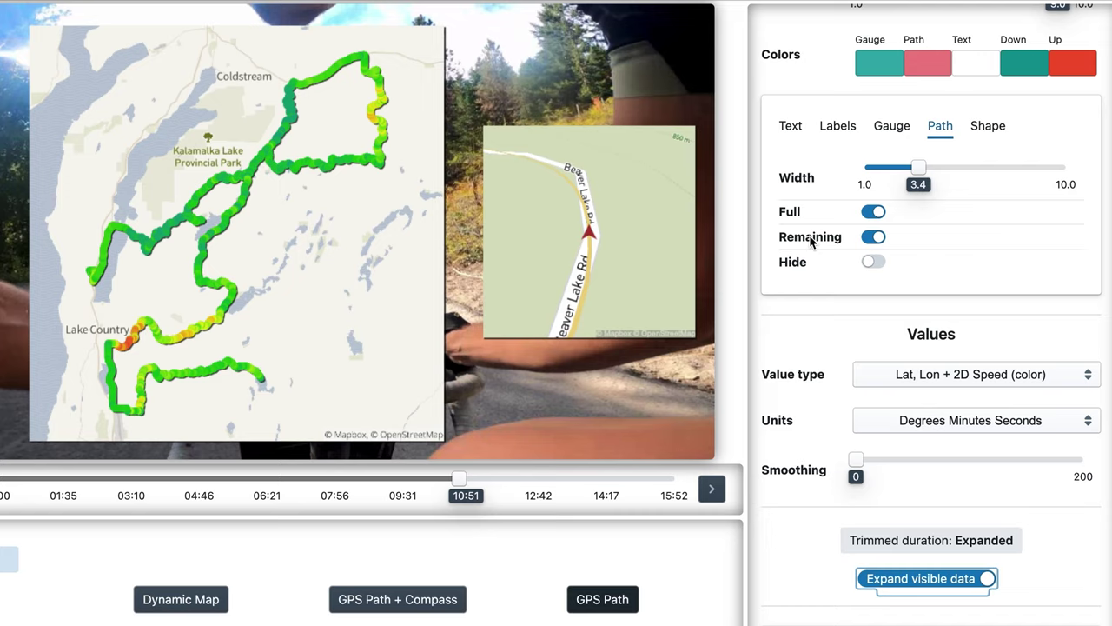
{"action": "left_click", "coordinate": [873, 212]}
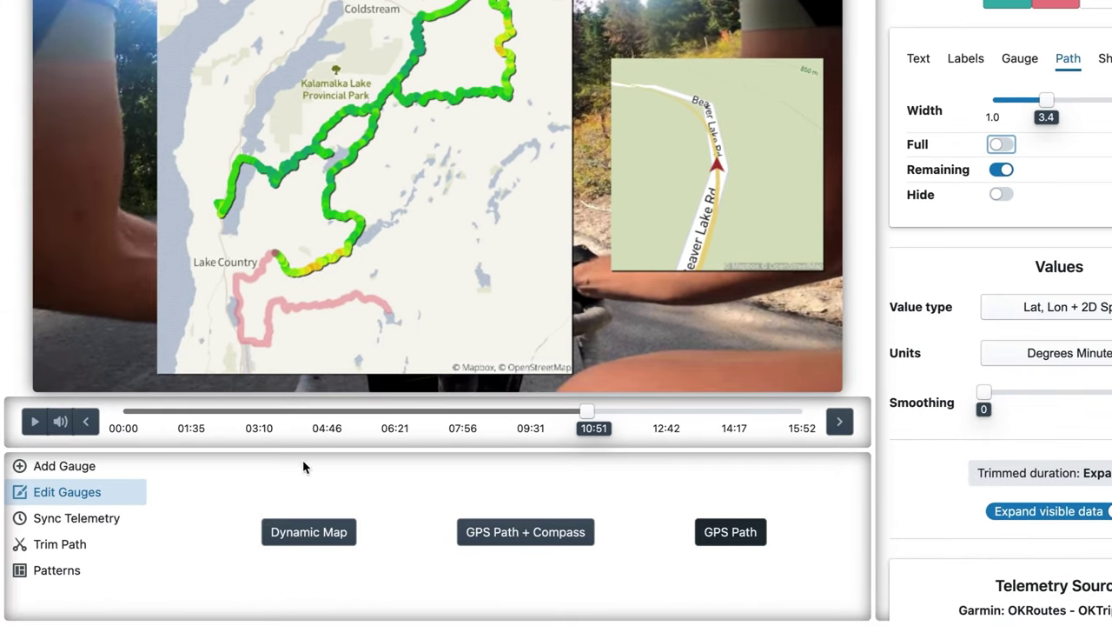
- Trim the GPS path to span 00:00–15:53 with Expand visible data switched on
{"action": "left_click", "coordinate": [48, 545]}
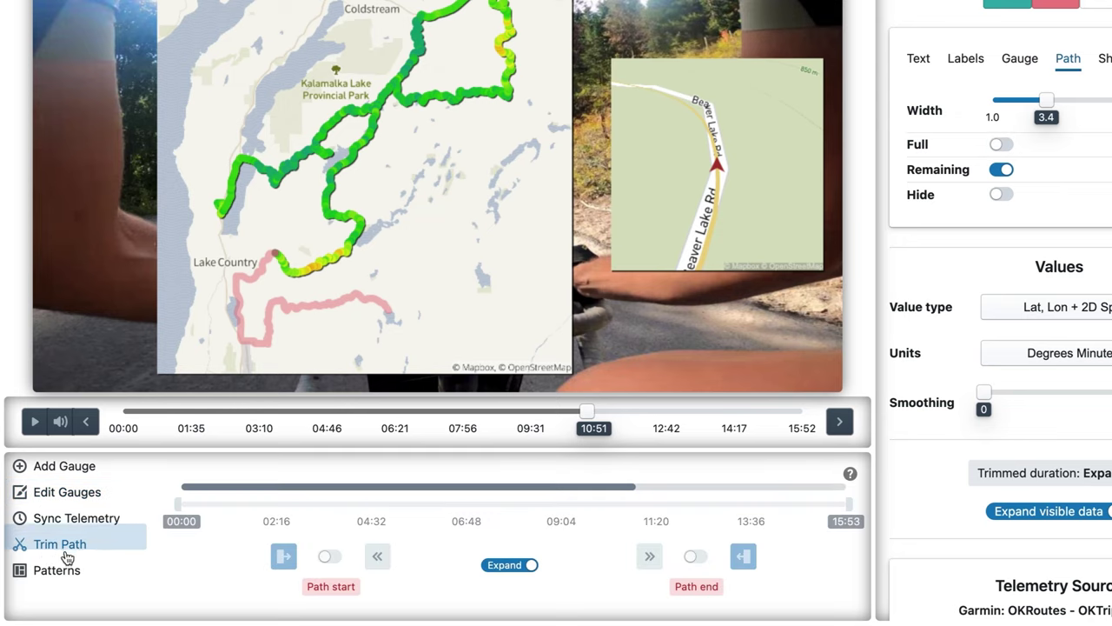
{"action": "left_click", "coordinate": [525, 567]}
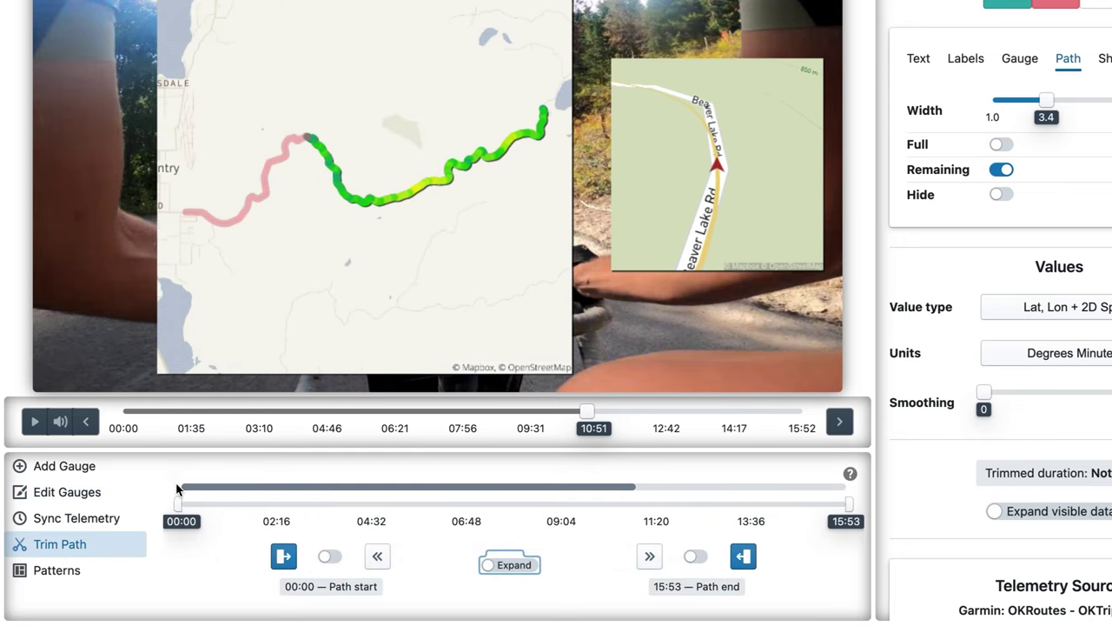
{"action": "left_click_drag", "start_coordinate": [179, 503], "coordinate": [144, 504]}
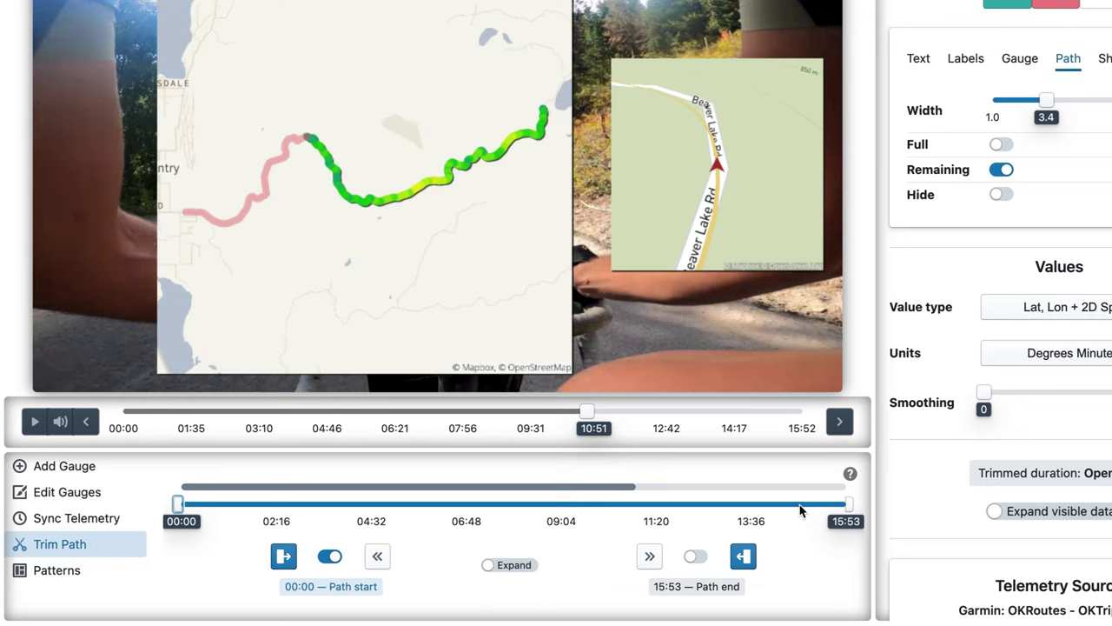
{"action": "left_click_drag", "start_coordinate": [848, 505], "coordinate": [810, 504]}
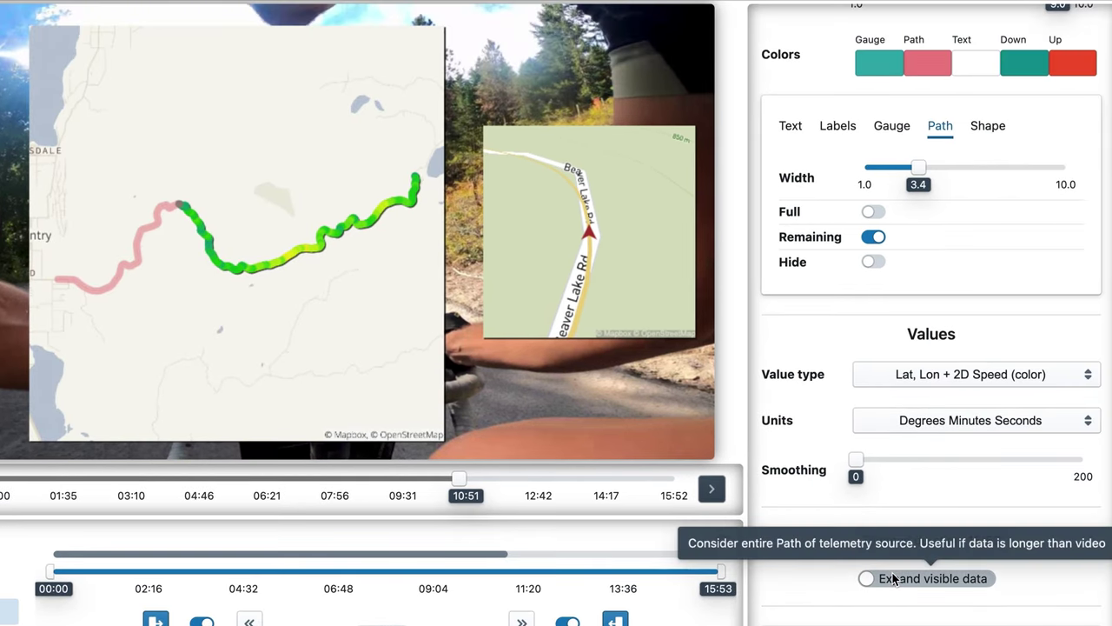
{"action": "left_click", "coordinate": [994, 509]}
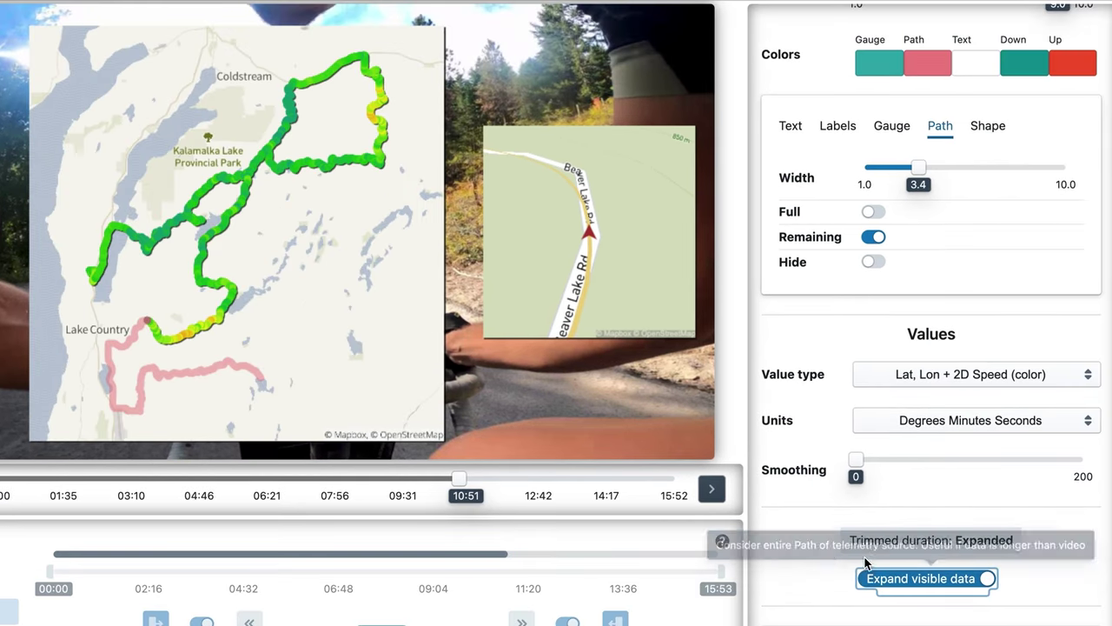
{"action": "scroll", "coordinate": [812, 569], "scroll_direction": "down", "scroll_amount": 3}
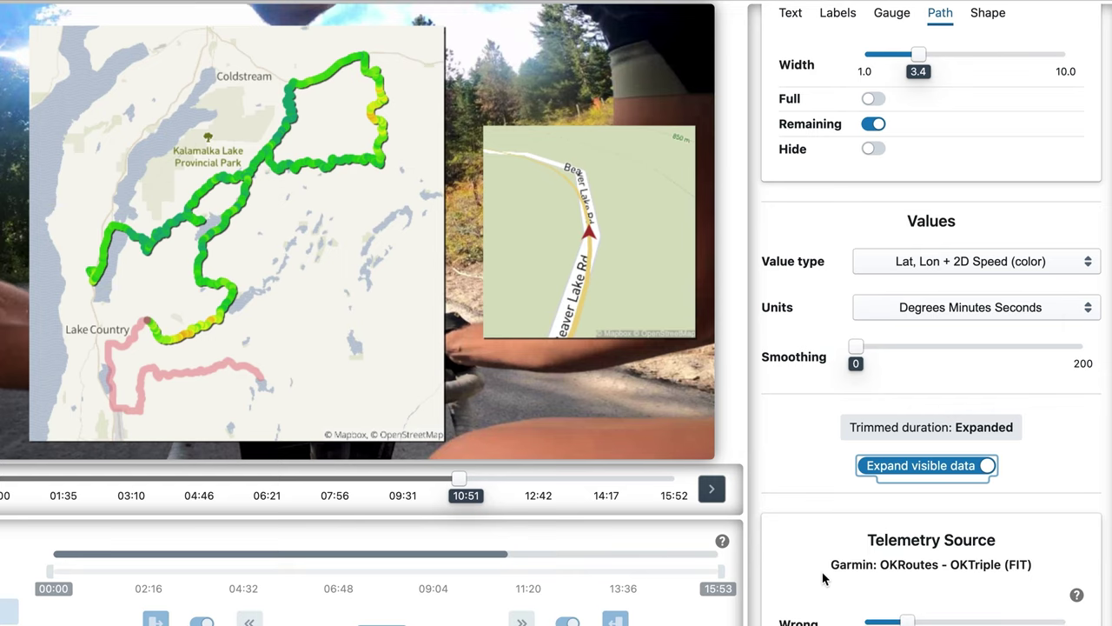
{"action": "scroll", "coordinate": [825, 582], "scroll_direction": "up", "scroll_amount": 5}
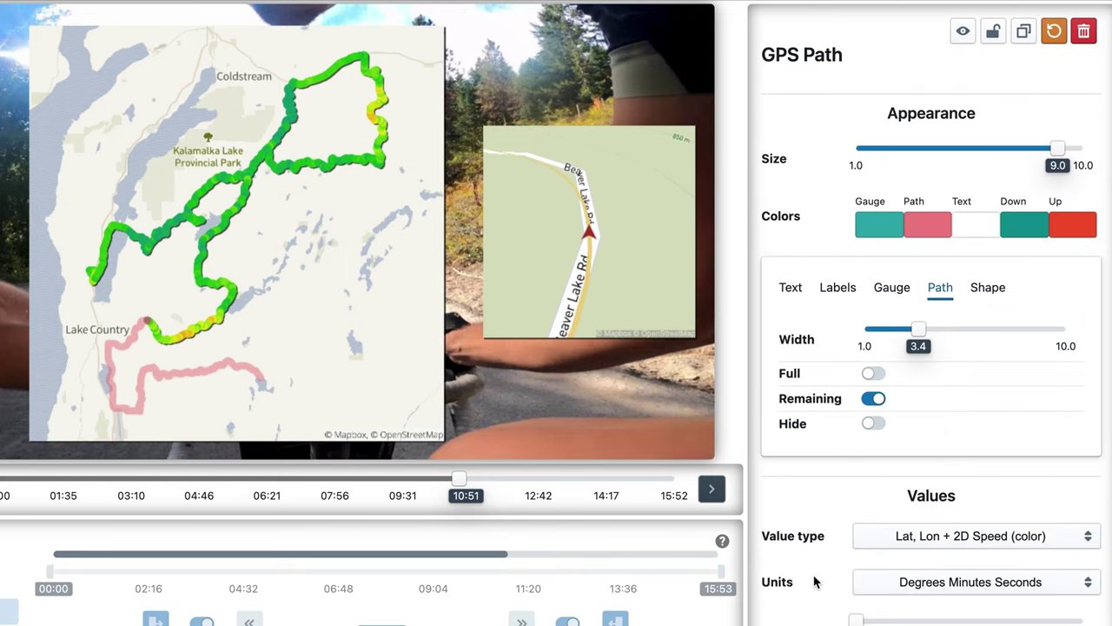
{"action": "left_click", "coordinate": [1051, 32]}
- Reset the GPS Path gauge, then enlarge the Dynamic Map to 7.7 and bring it to front
{"action": "left_click", "coordinate": [602, 344]}
{"action": "left_click_drag", "start_coordinate": [301, 240], "coordinate": [48, 248]}
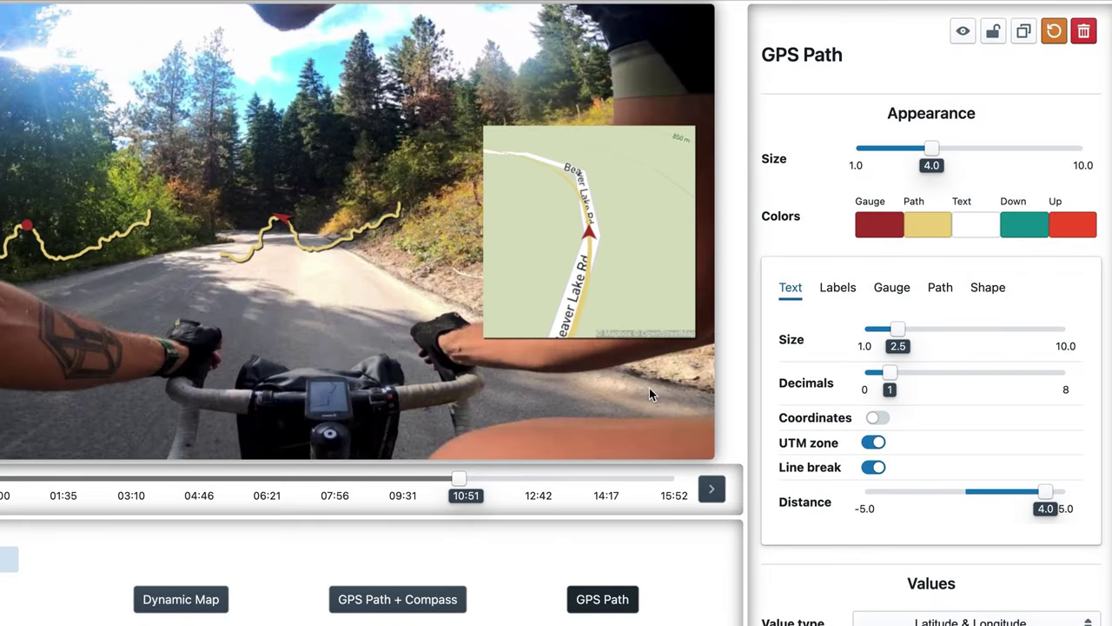
{"action": "left_click", "coordinate": [553, 256]}
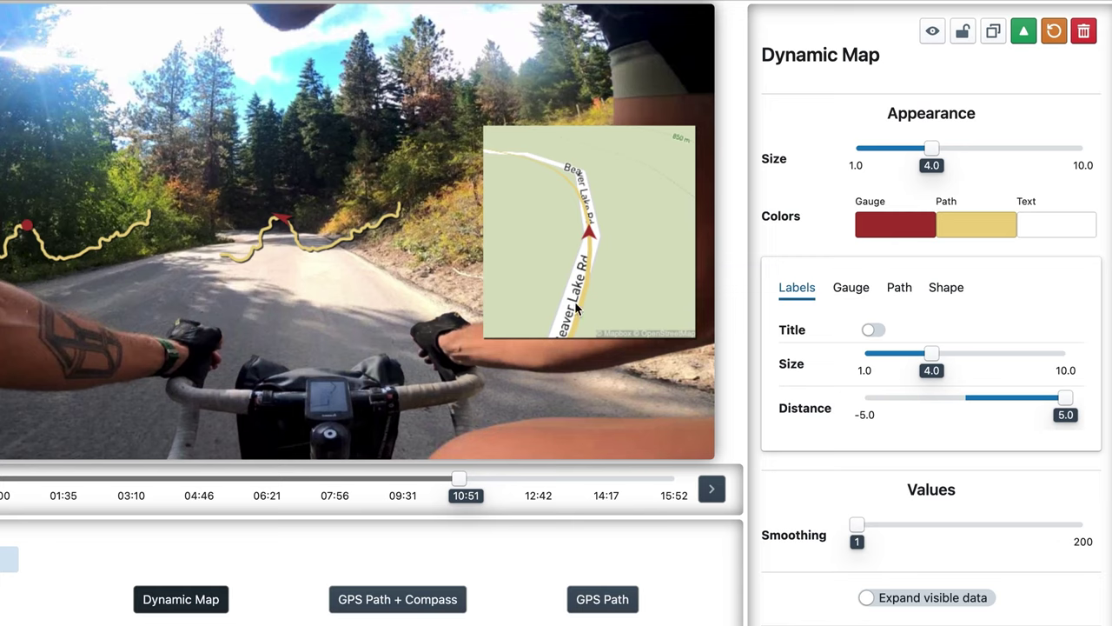
{"action": "left_click_drag", "start_coordinate": [932, 150], "coordinate": [1025, 150]}
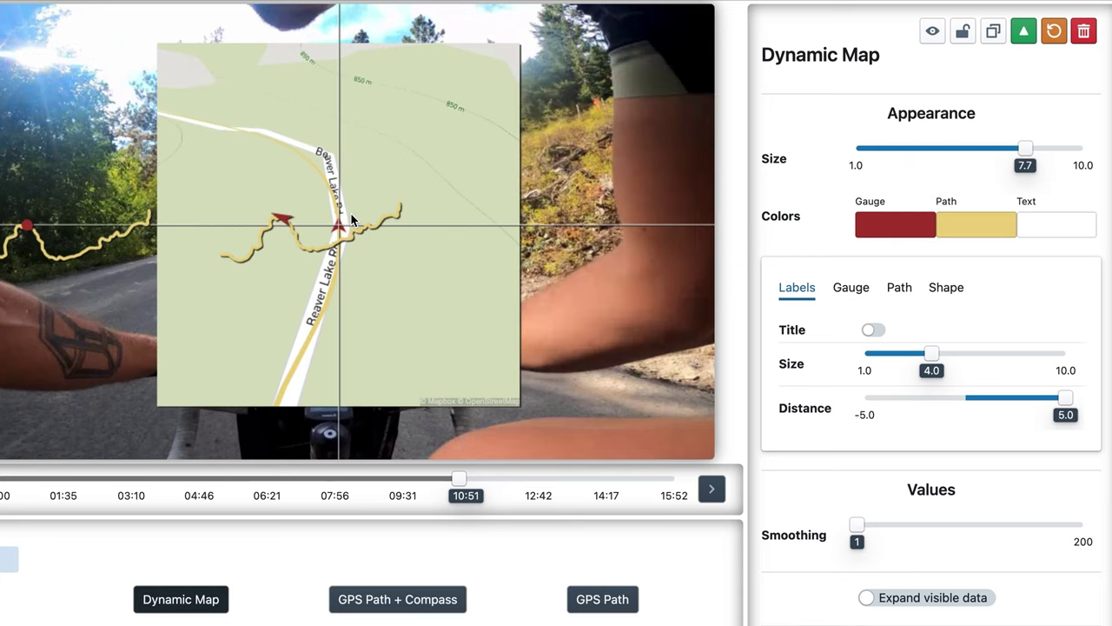
{"action": "left_click", "coordinate": [1024, 31]}
- Zoom the Dynamic Map to 13, tilt it to pitch 60, and colour its route #02A3FF
{"action": "left_click", "coordinate": [940, 288]}
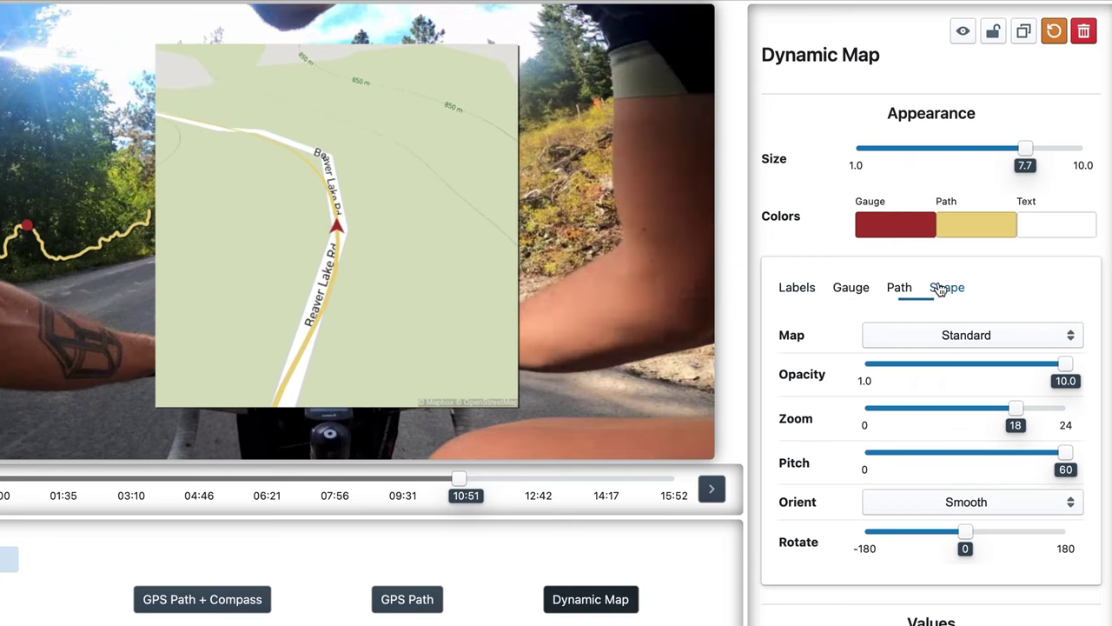
{"action": "mouse_move", "coordinate": [1067, 369]}
{"action": "left_mouse_down"}
{"action": "mouse_move", "coordinate": [1011, 365]}
{"action": "mouse_move", "coordinate": [1065, 365]}
{"action": "left_mouse_up"}
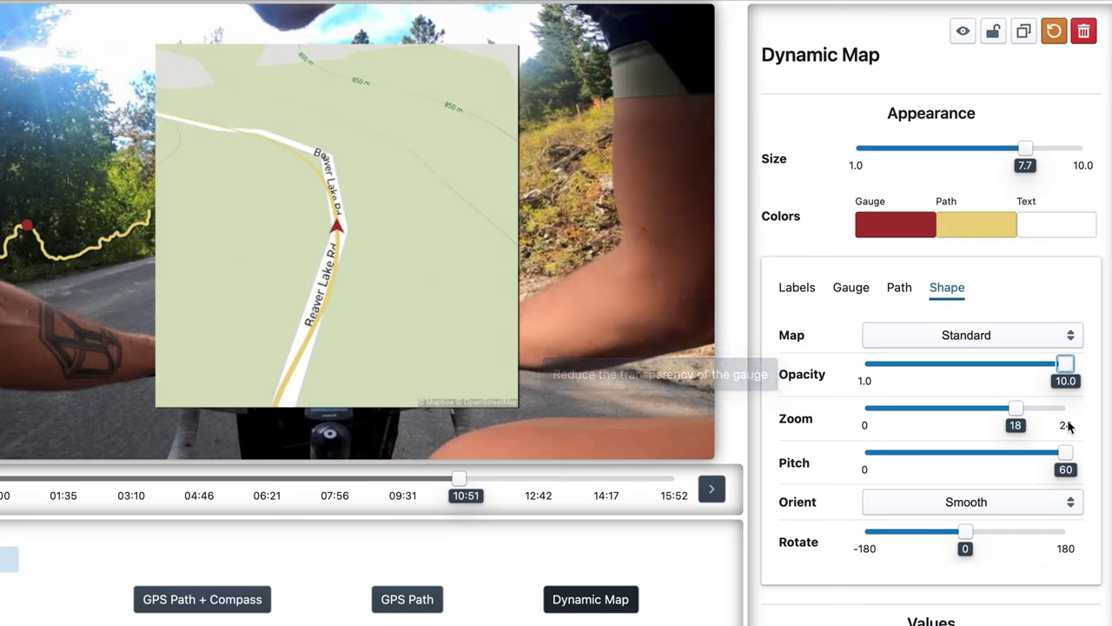
{"action": "left_click_drag", "start_coordinate": [1017, 409], "coordinate": [973, 412]}
{"action": "left_click", "coordinate": [981, 232]}
{"action": "left_click", "coordinate": [995, 377]}
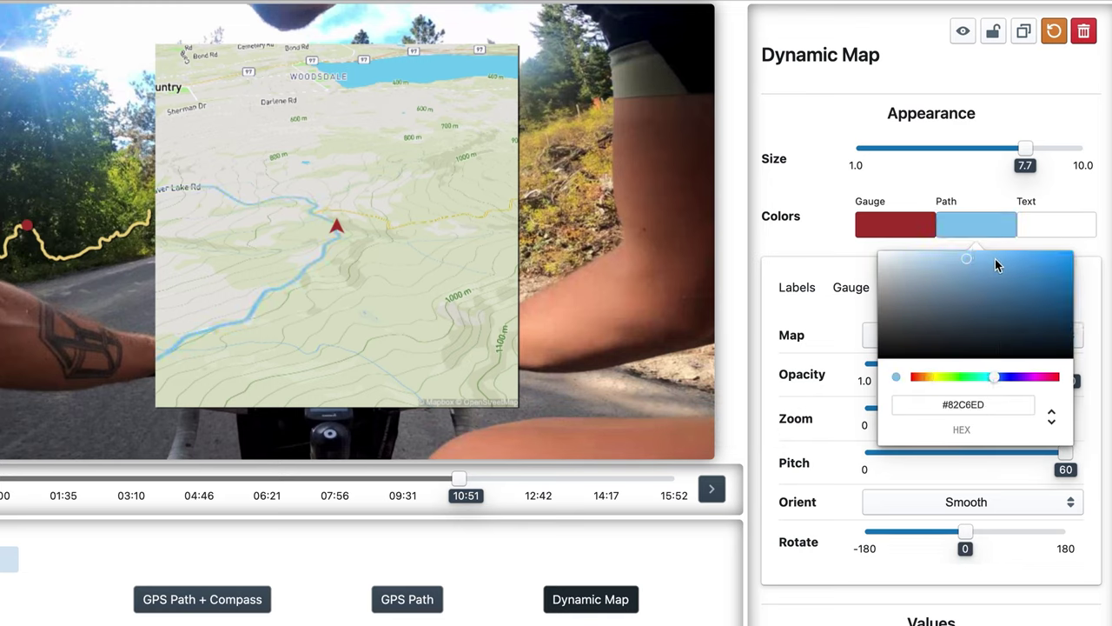
{"action": "left_click_drag", "start_coordinate": [996, 265], "coordinate": [1074, 241]}
{"action": "left_click", "coordinate": [839, 313]}
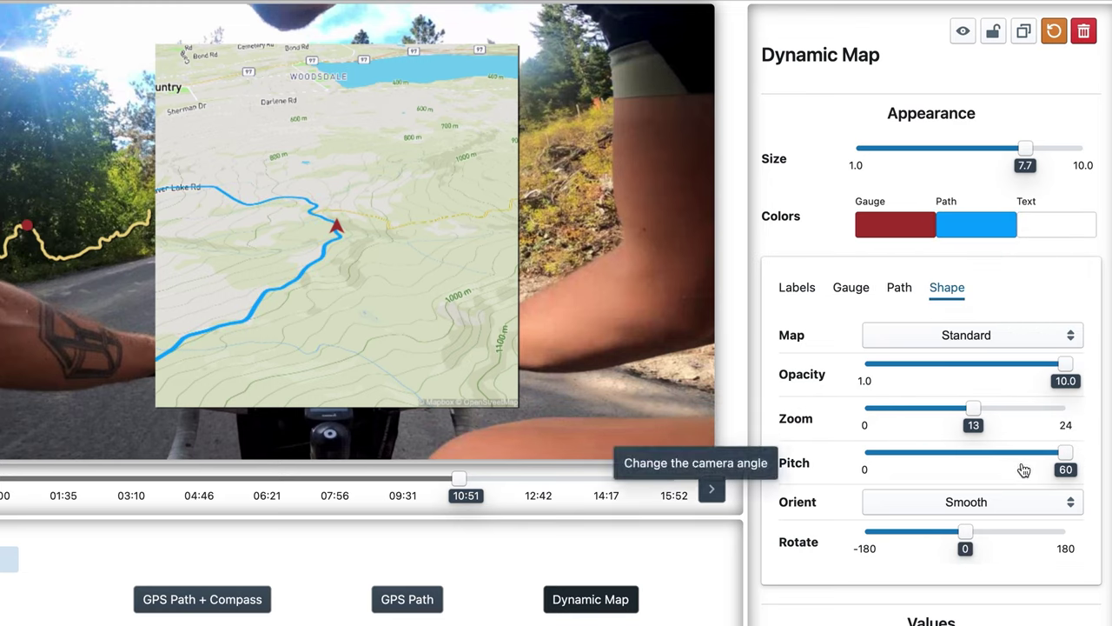
{"action": "left_click_drag", "start_coordinate": [1064, 453], "coordinate": [1095, 458]}
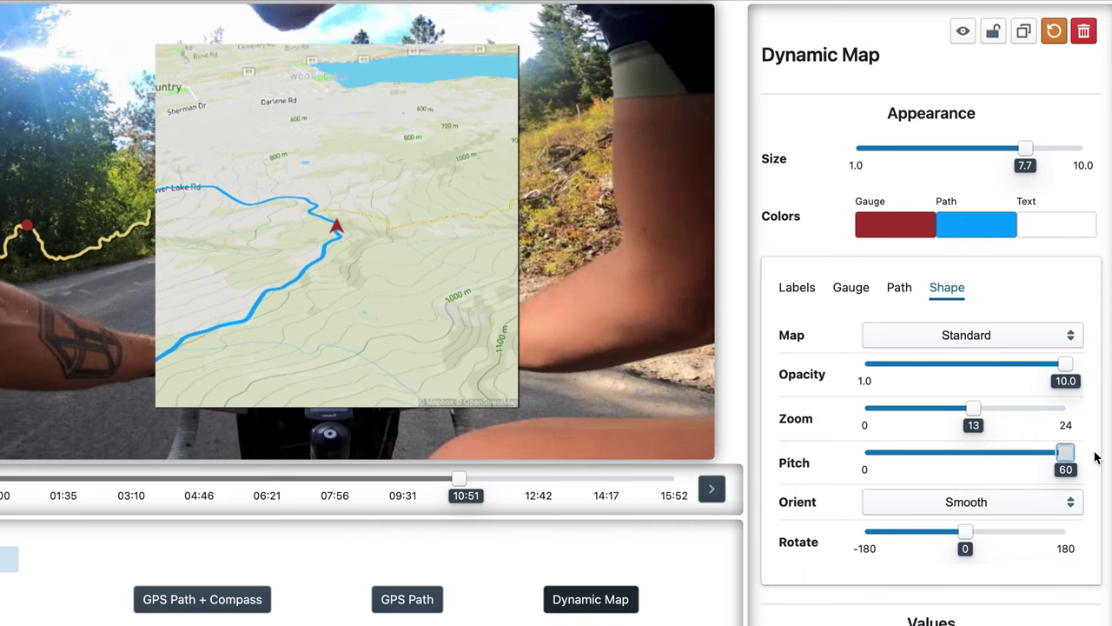
{"action": "left_click", "coordinate": [1002, 502]}
- Turn map orientation off, flatten Pitch to 0, zoom to 16, and leave rotation at 0
{"action": "left_click", "coordinate": [968, 492]}
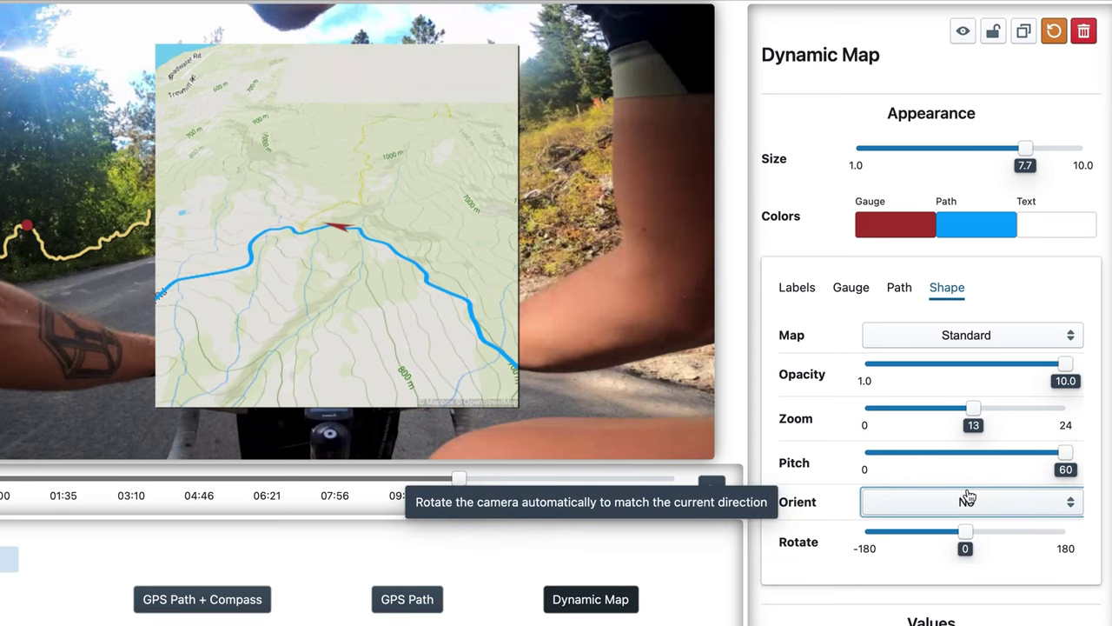
{"action": "left_click_drag", "start_coordinate": [1065, 452], "coordinate": [828, 464]}
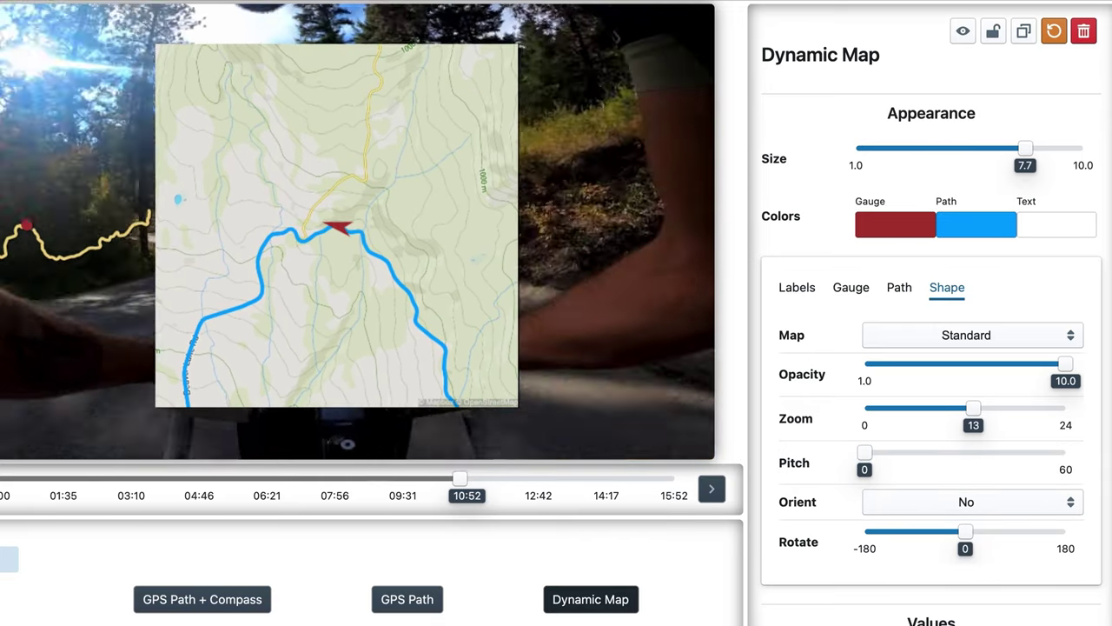
{"action": "left_click_drag", "start_coordinate": [971, 411], "coordinate": [999, 415]}
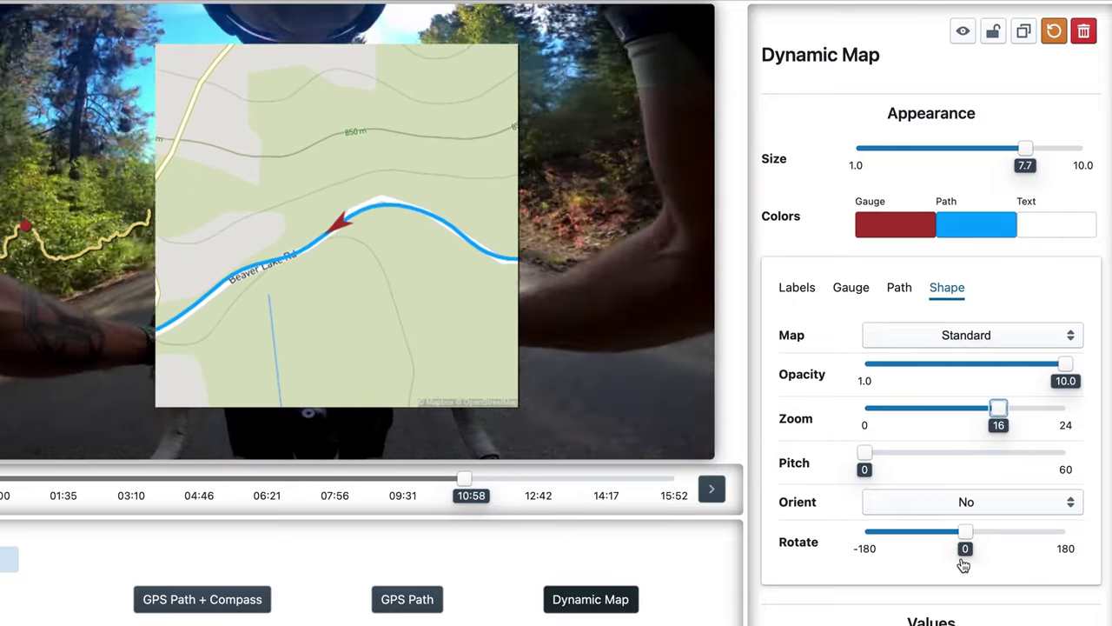
{"action": "mouse_move", "coordinate": [965, 532]}
{"action": "left_mouse_down"}
{"action": "mouse_move", "coordinate": [988, 531]}
{"action": "mouse_move", "coordinate": [935, 531]}
{"action": "mouse_move", "coordinate": [964, 534]}
{"action": "left_mouse_up"}
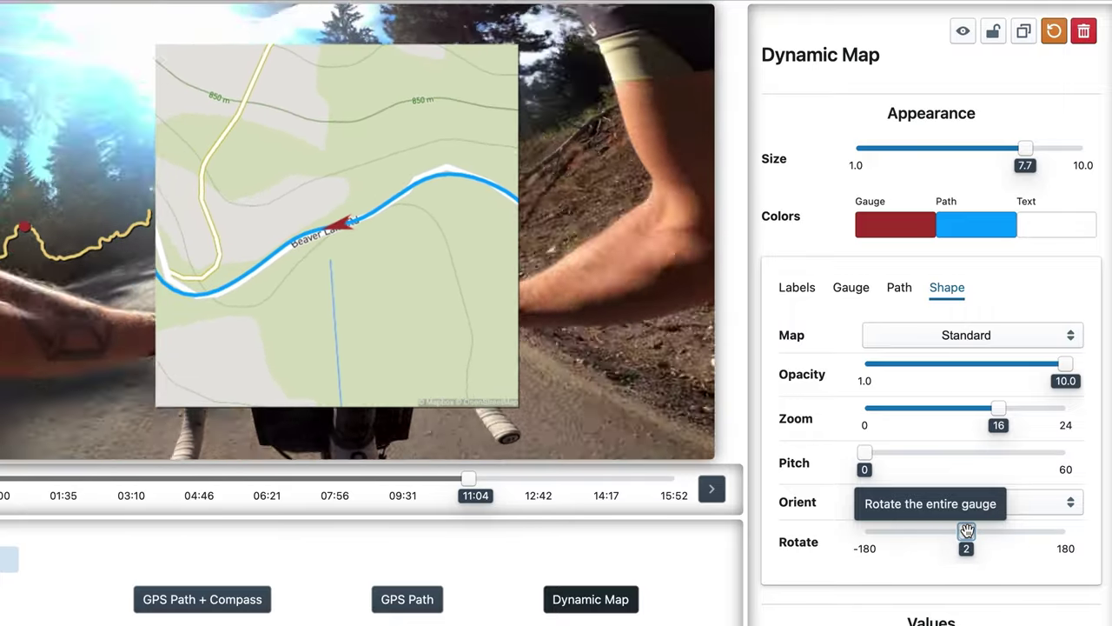
{"action": "left_click_drag", "start_coordinate": [966, 530], "coordinate": [965, 530]}
- Set the map orientation to Smooth, then to Full, so it follows travel direction
{"action": "left_click", "coordinate": [967, 503]}
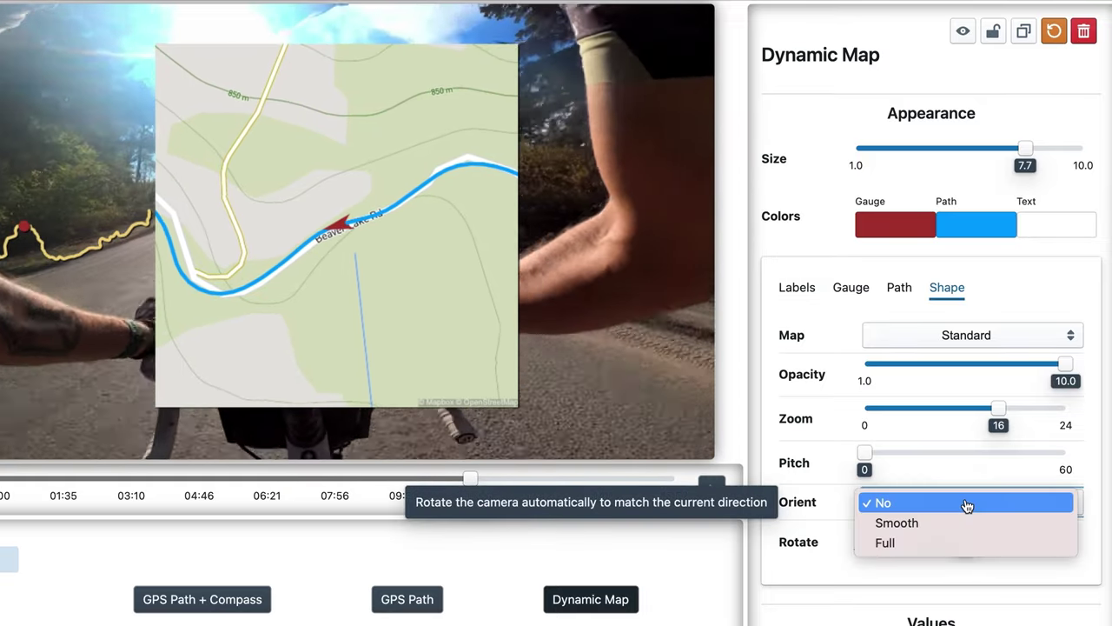
{"action": "left_click", "coordinate": [951, 520]}
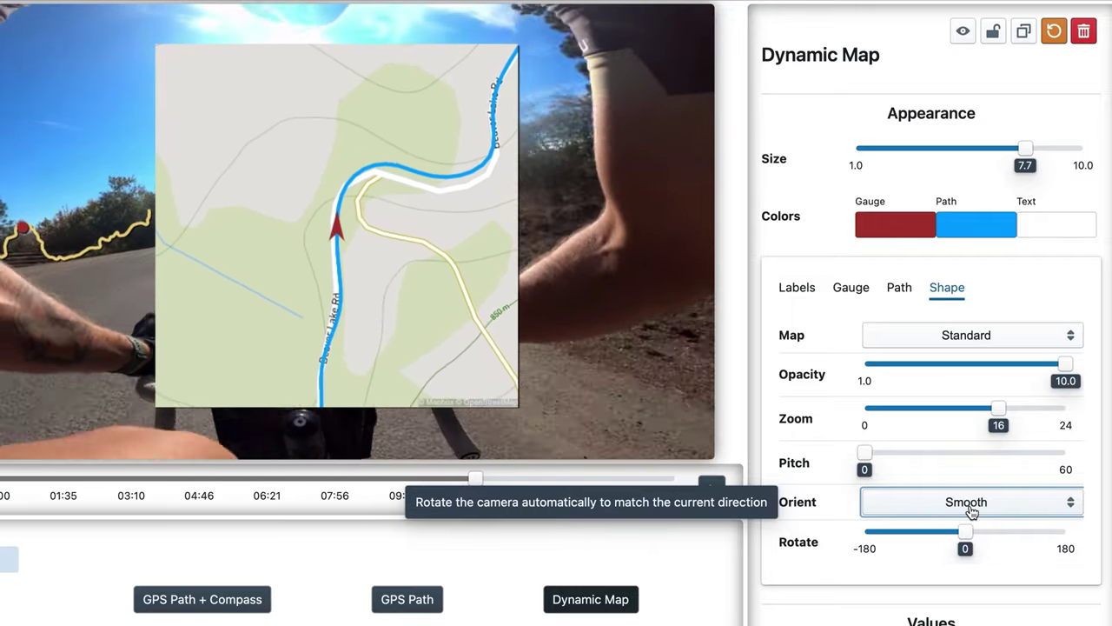
{"action": "left_click", "coordinate": [971, 511]}
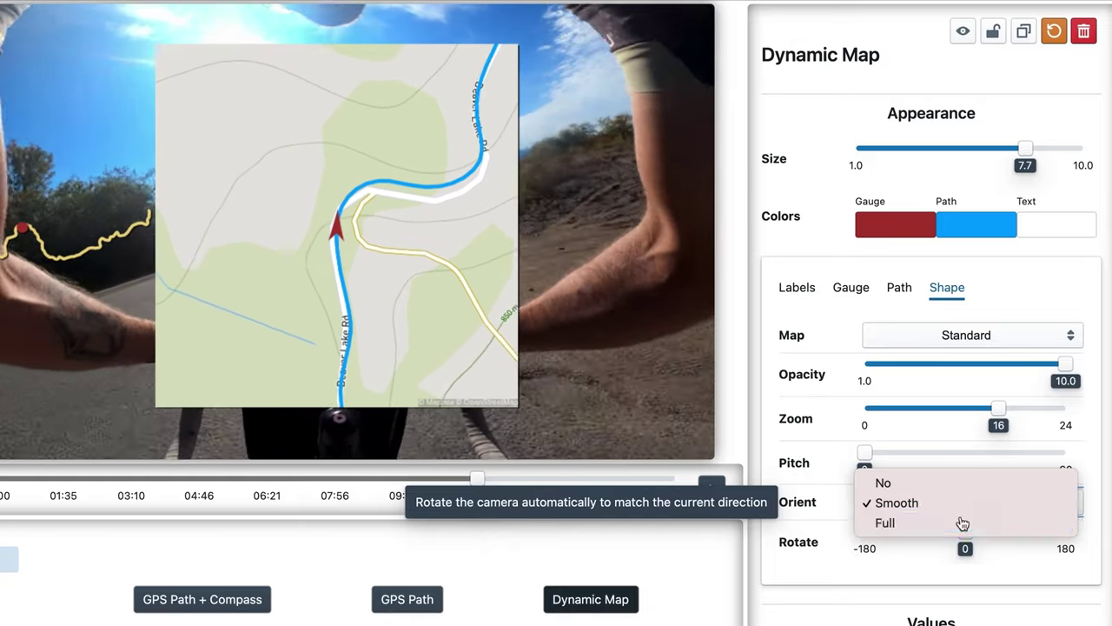
{"action": "left_click", "coordinate": [963, 523]}
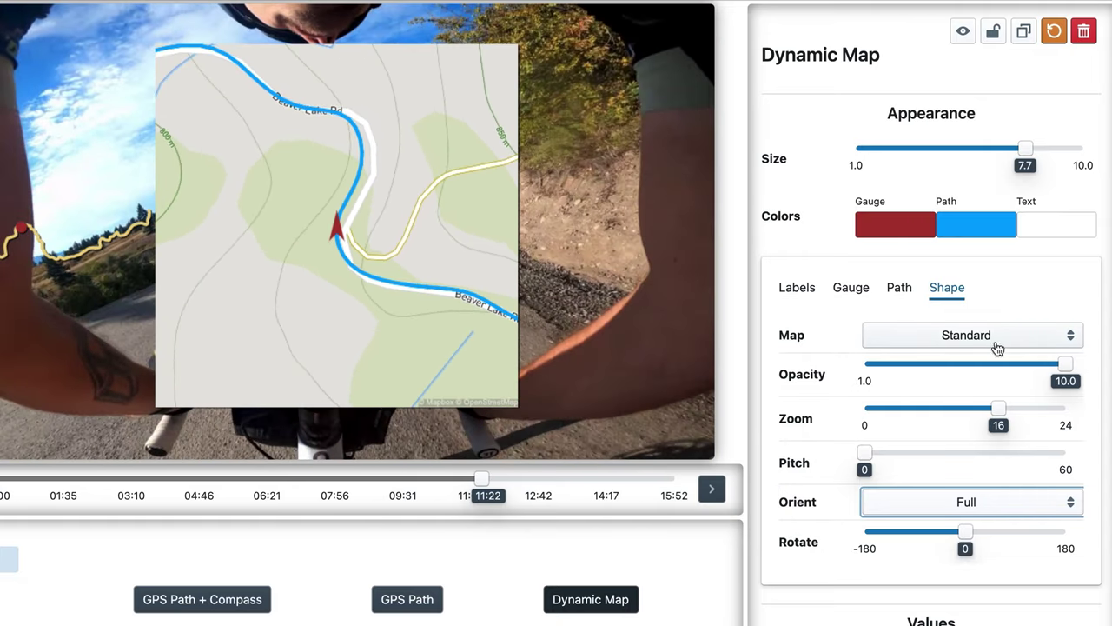
- Apply the Light & buildings style, jump to about 15:32, tilt Pitch to 60 and zoom to 18
{"action": "left_click", "coordinate": [1001, 345]}
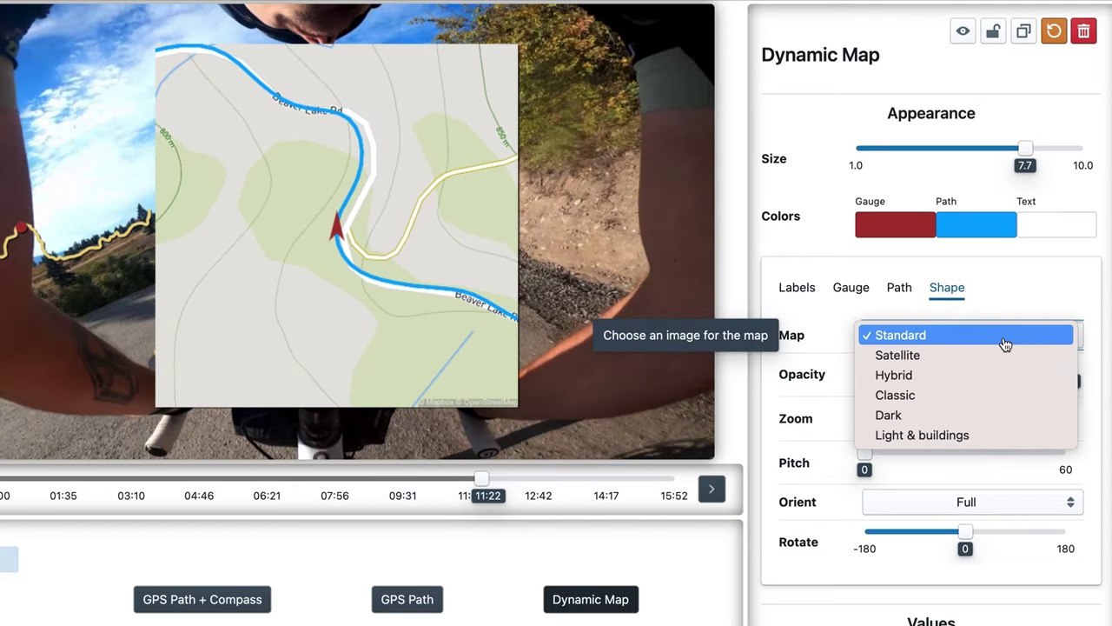
{"action": "left_click", "coordinate": [943, 435]}
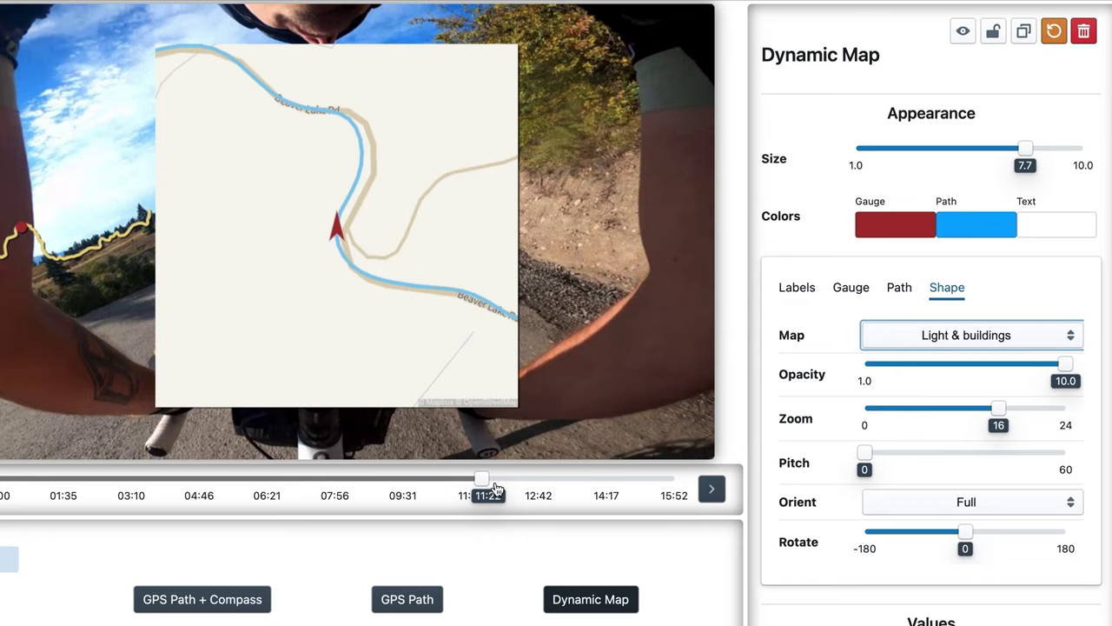
{"action": "left_click_drag", "start_coordinate": [489, 487], "coordinate": [660, 483]}
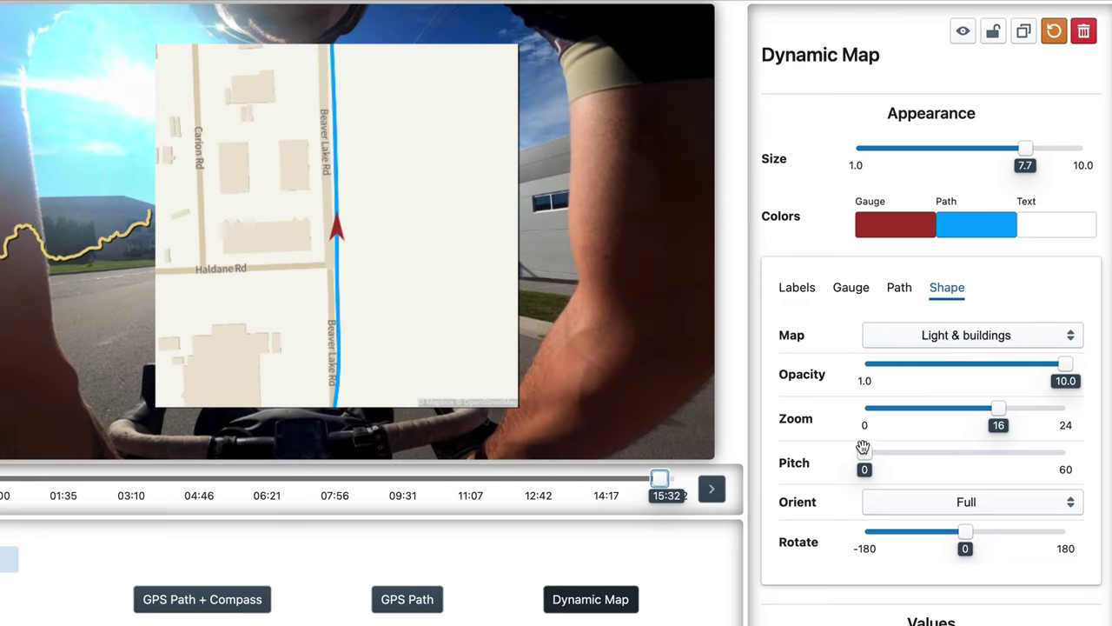
{"action": "left_click", "coordinate": [1008, 410]}
{"action": "left_click_drag", "start_coordinate": [865, 452], "coordinate": [1106, 463]}
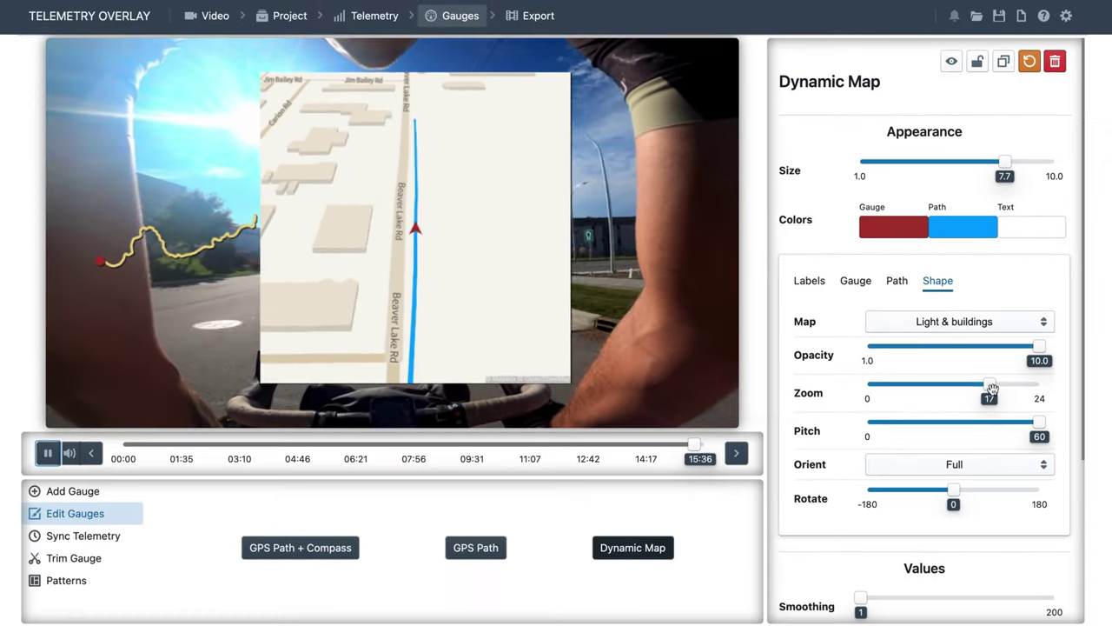
{"action": "left_click_drag", "start_coordinate": [1006, 408], "coordinate": [1015, 408]}
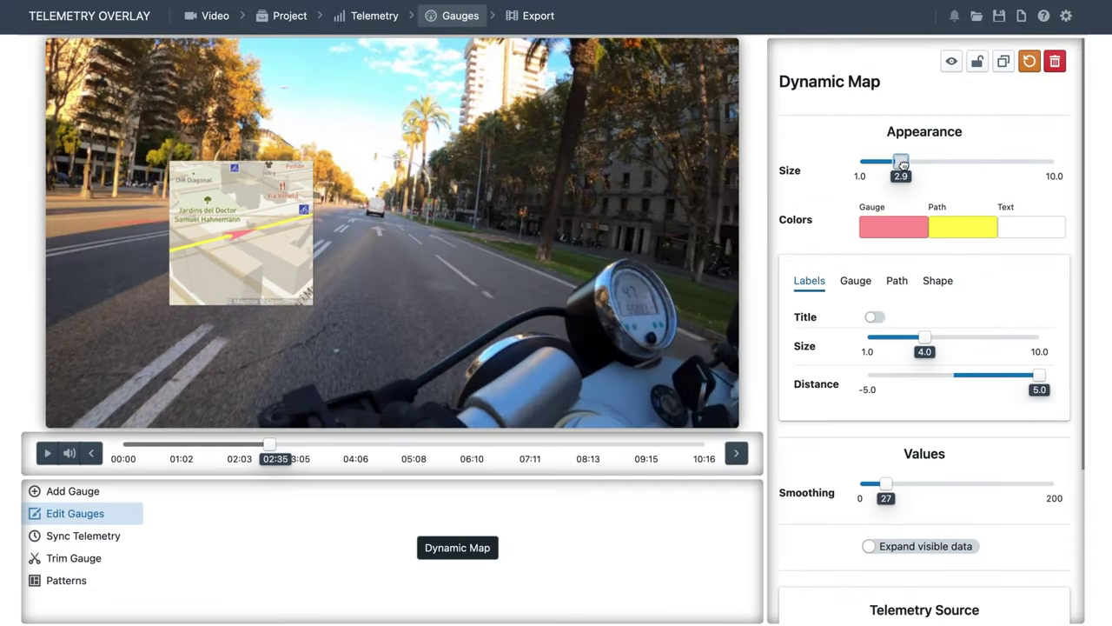
- Enlarge the map to size 9.6, enable Expand visible data, and request a Dynamic Map reset
{"action": "left_click_drag", "start_coordinate": [902, 164], "coordinate": [1046, 164]}
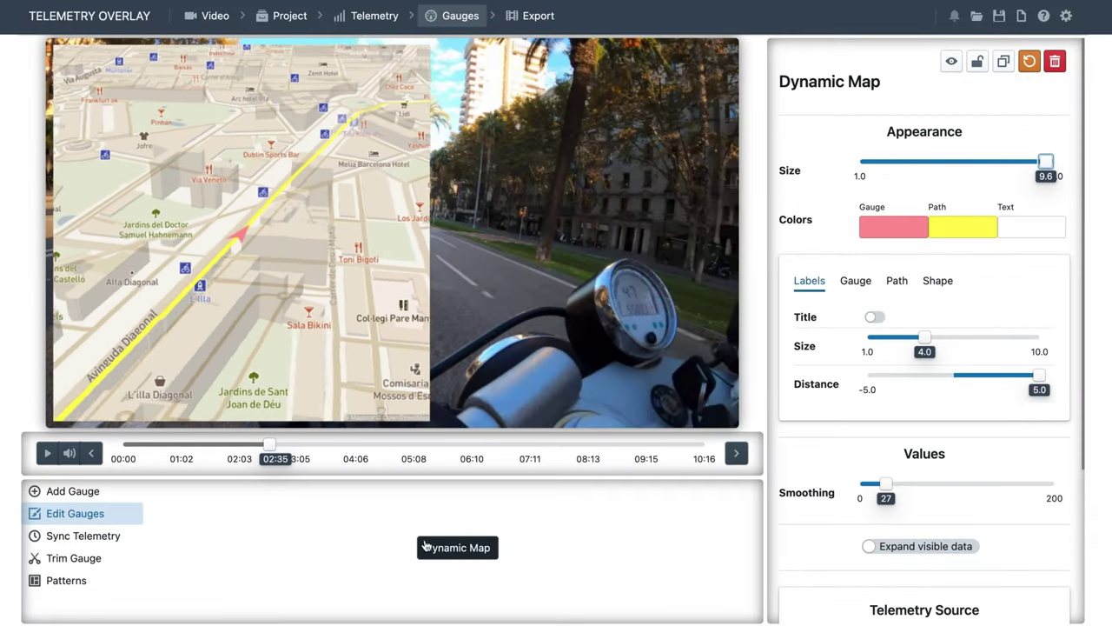
{"action": "key", "text": "space"}
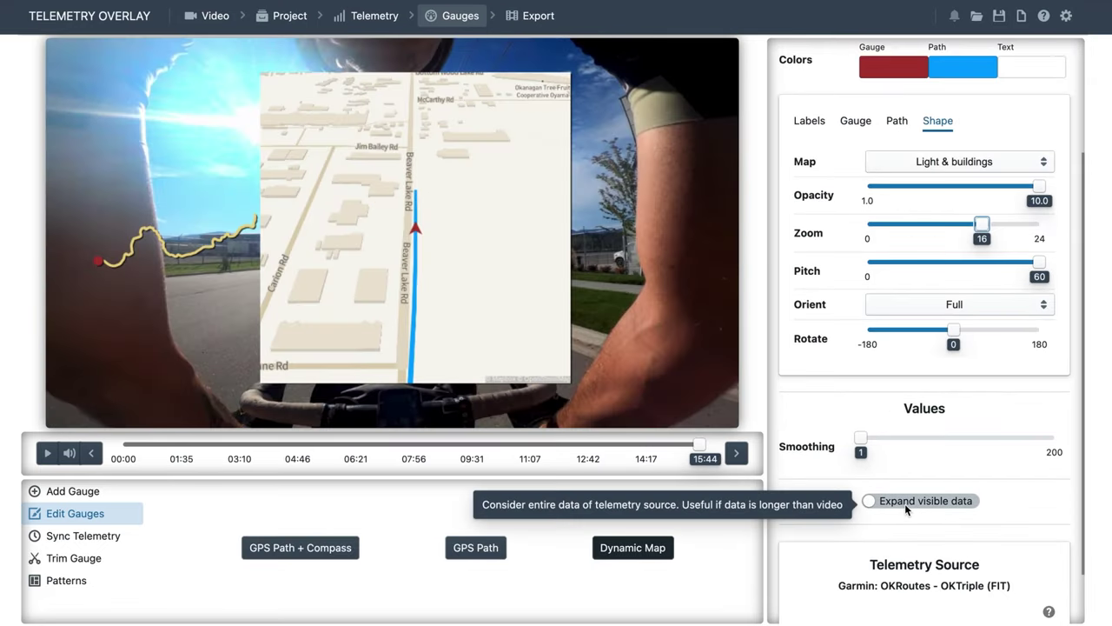
{"action": "left_click", "coordinate": [905, 503]}
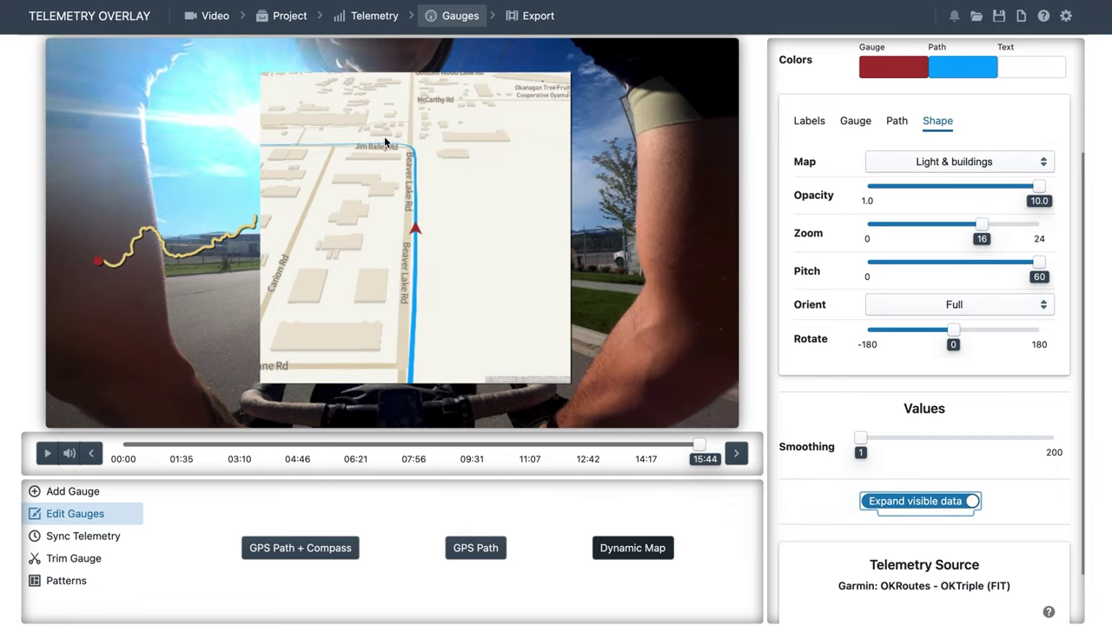
{"action": "scroll", "coordinate": [786, 434], "scroll_direction": "up", "scroll_amount": 2}
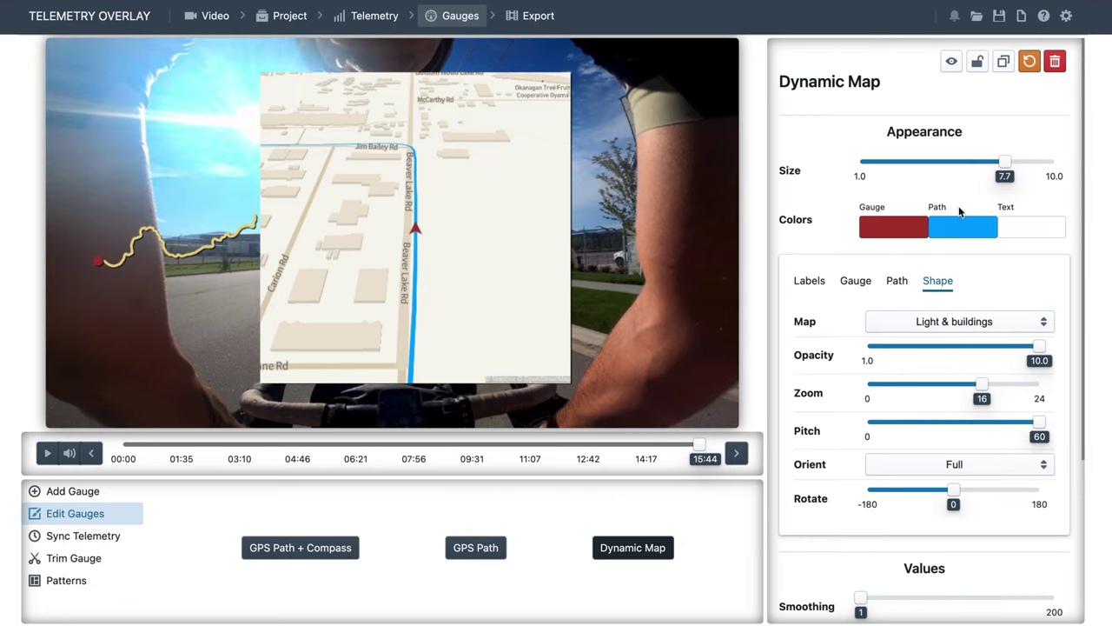
{"action": "left_click", "coordinate": [1027, 66]}
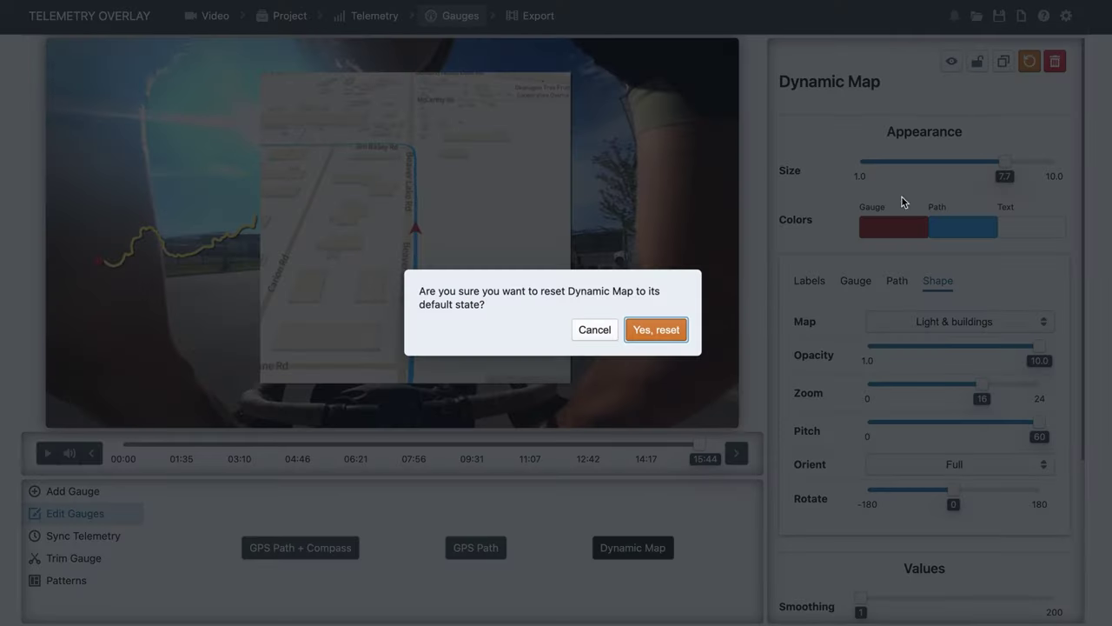
- Reset the Dynamic Map to defaults, move it right, and enlarge GPS Path + Compass to 8.8
{"action": "left_click", "coordinate": [654, 328]}
{"action": "left_click_drag", "start_coordinate": [396, 263], "coordinate": [630, 254]}
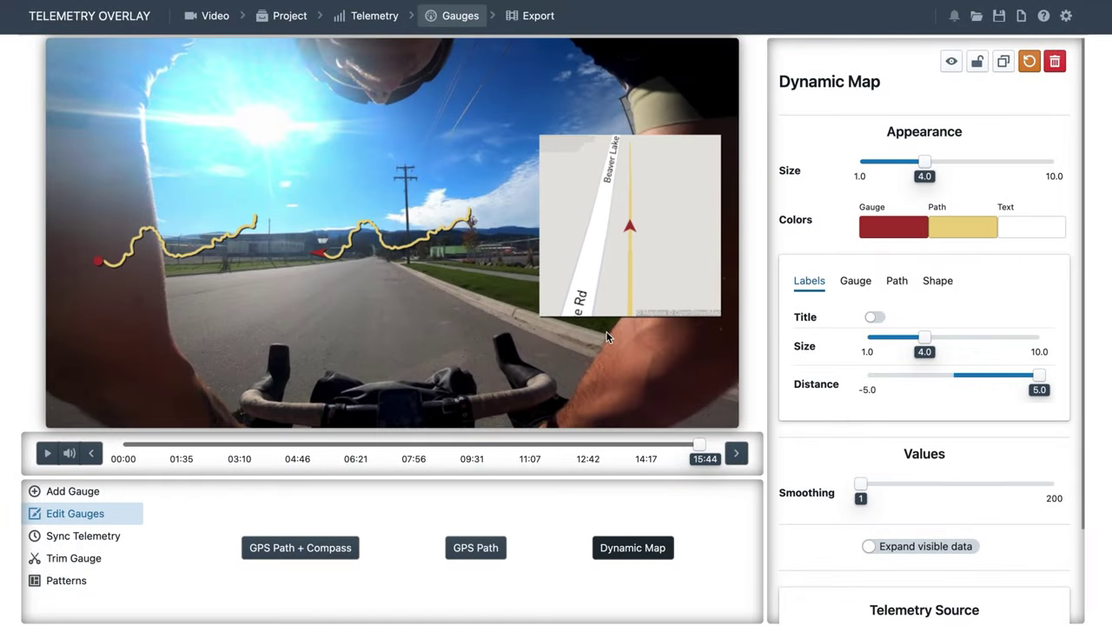
{"action": "left_click", "coordinate": [408, 251]}
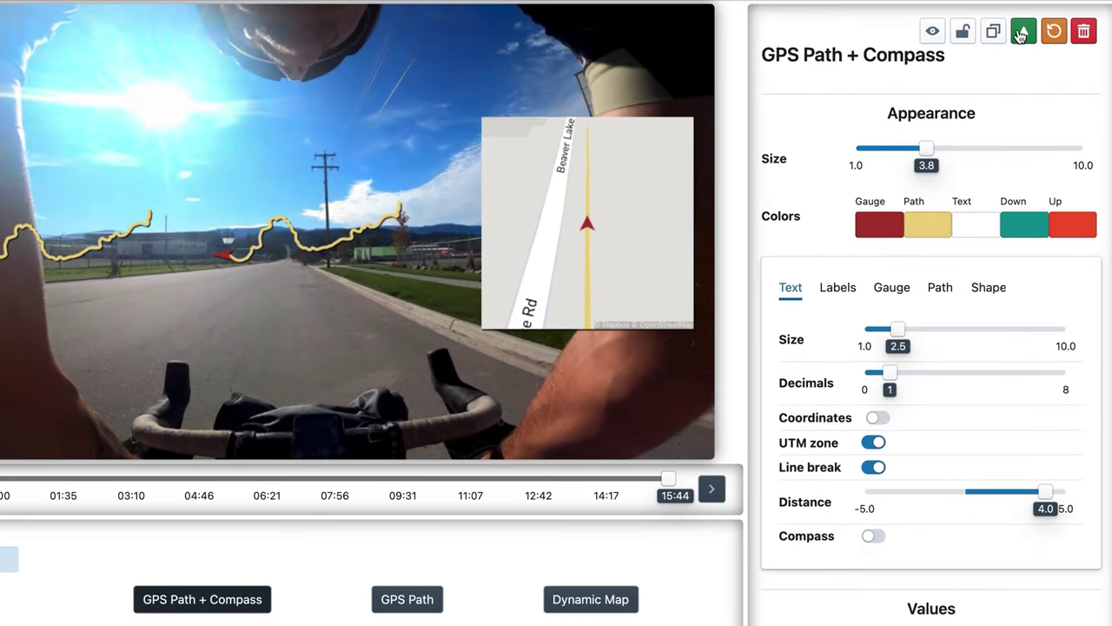
{"action": "left_click_drag", "start_coordinate": [920, 161], "coordinate": [1053, 153]}
- Give the GPS Path + Compass gauge a Classic map background and preview 05:26 to 07:50
{"action": "left_click", "coordinate": [988, 288]}
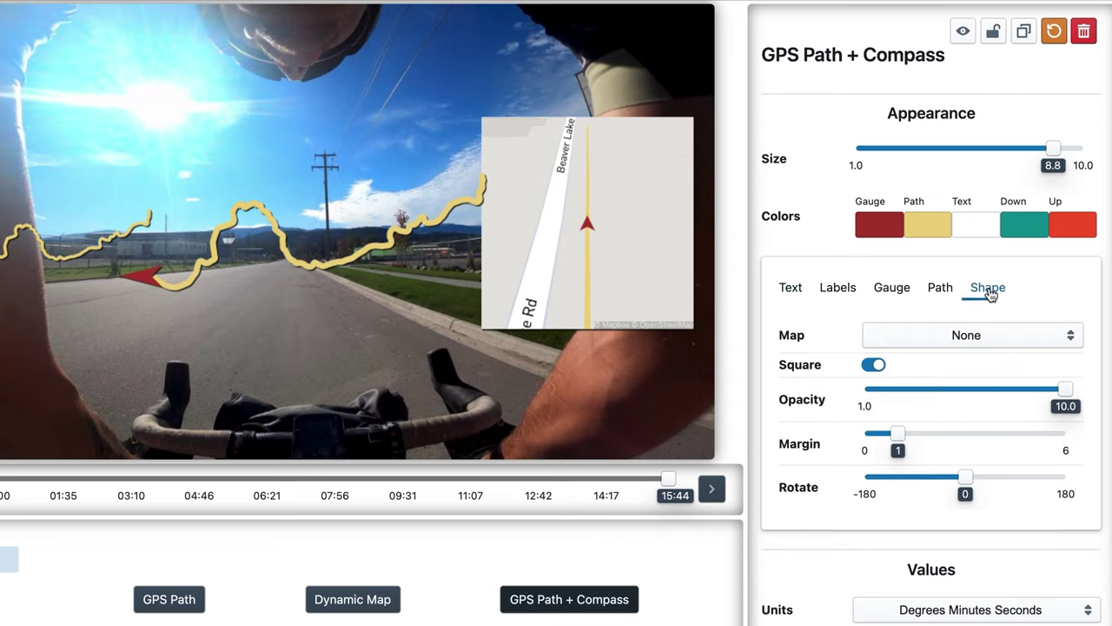
{"action": "left_click", "coordinate": [986, 337]}
{"action": "left_click", "coordinate": [944, 415]}
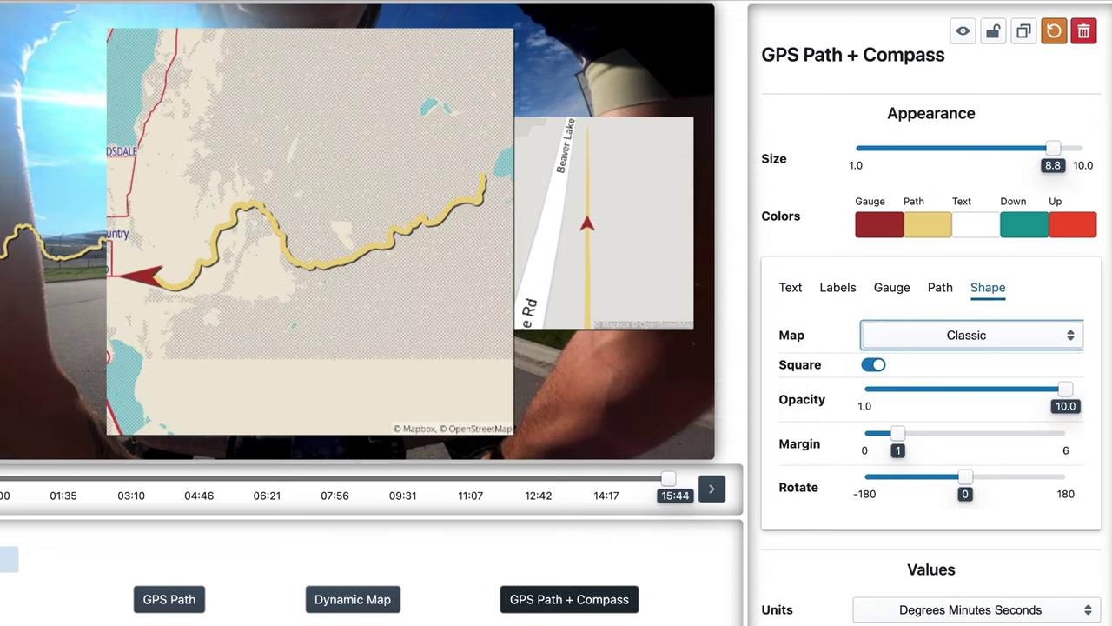
{"action": "left_click", "coordinate": [228, 479]}
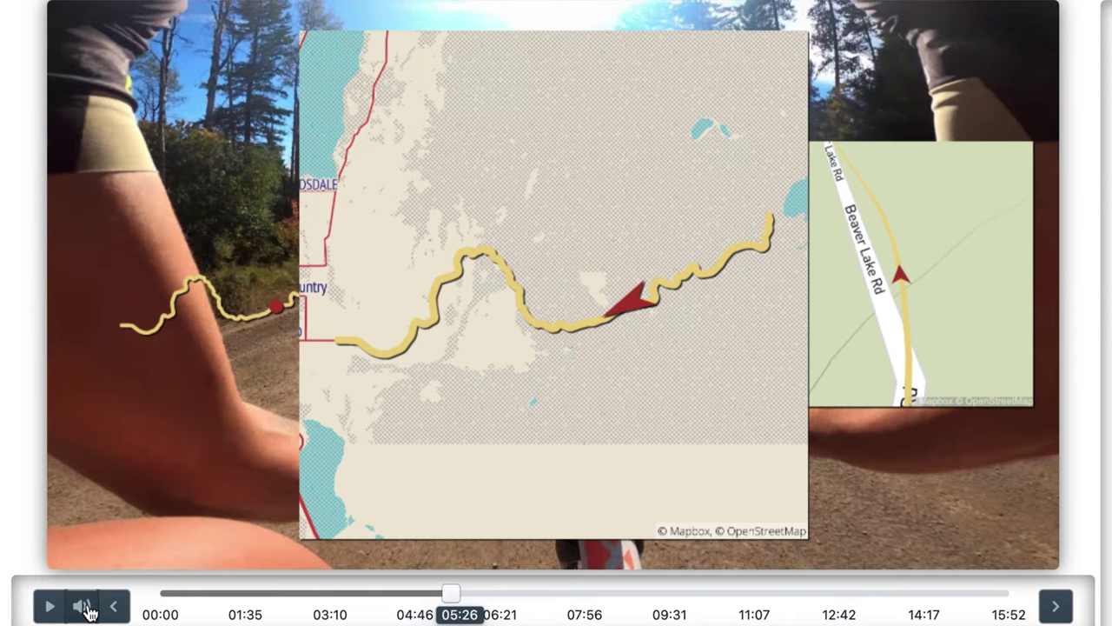
{"action": "left_click", "coordinate": [54, 612]}
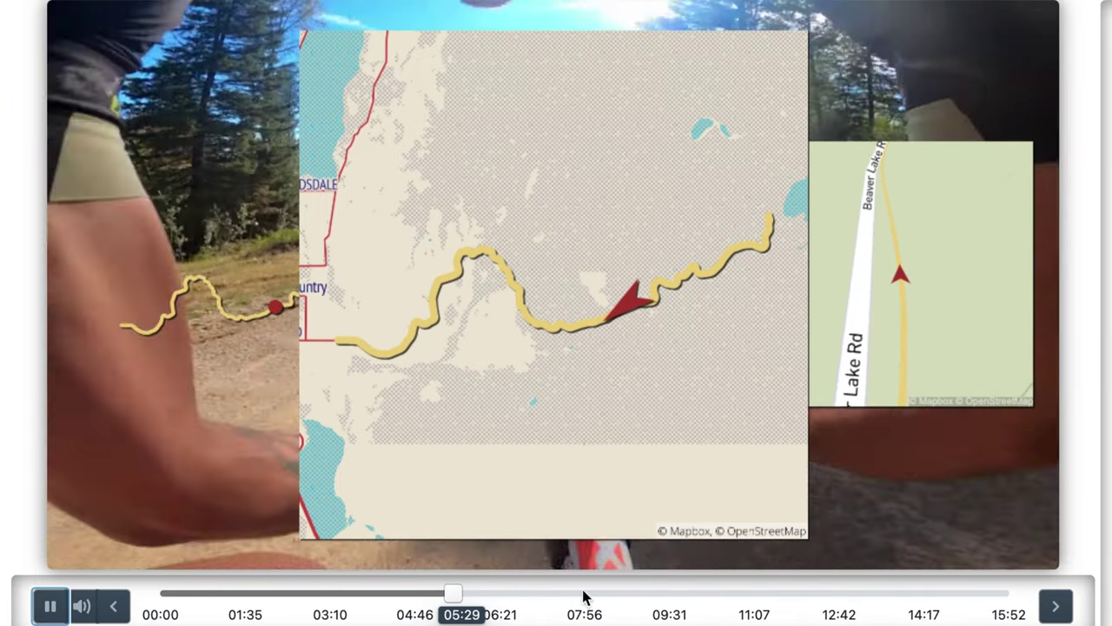
{"action": "left_click", "coordinate": [578, 594]}
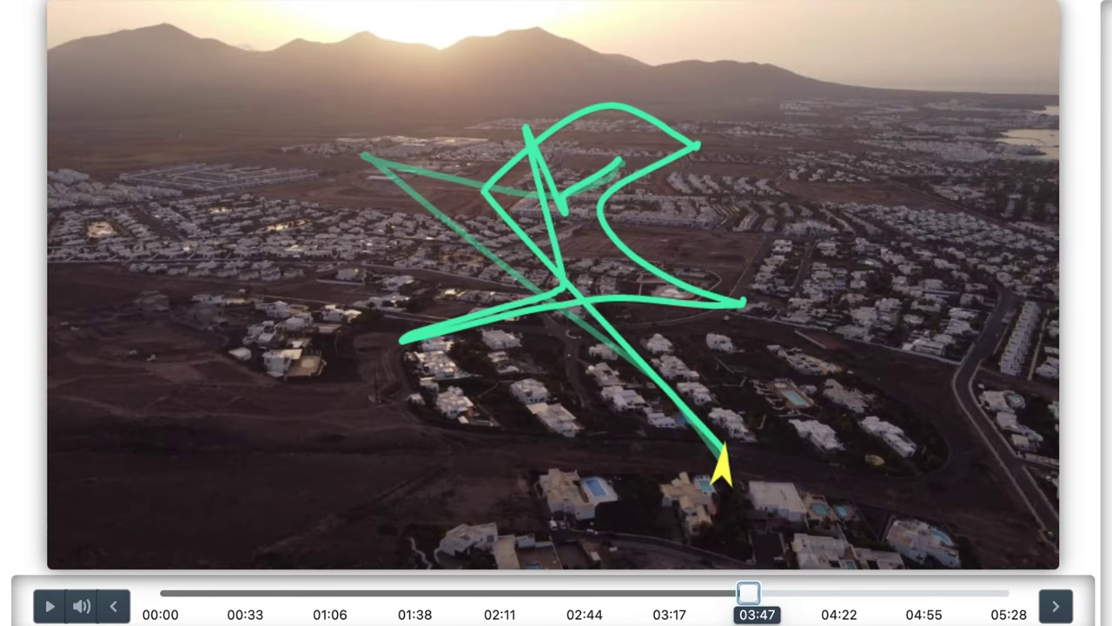
- Preview the drone clip up to 04:05 and set the compass Value type to Orientation Heading
{"action": "left_click", "coordinate": [47, 613]}
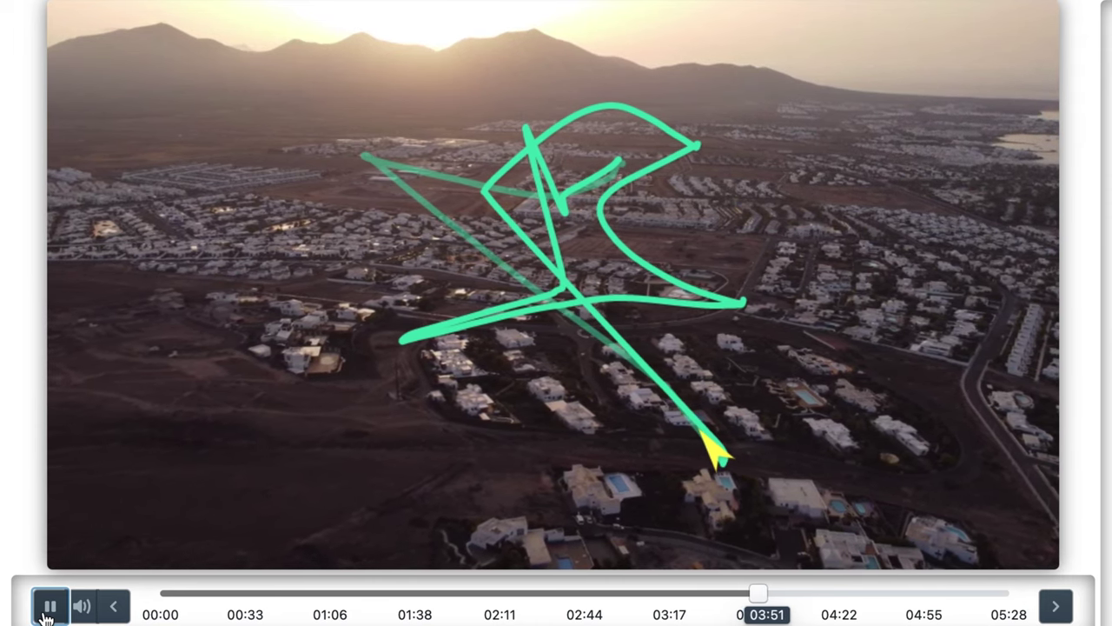
{"action": "left_click", "coordinate": [49, 608]}
{"action": "mouse_move", "coordinate": [760, 606]}
{"action": "left_mouse_down"}
{"action": "mouse_move", "coordinate": [803, 597]}
{"action": "mouse_move", "coordinate": [765, 597]}
{"action": "left_mouse_up"}
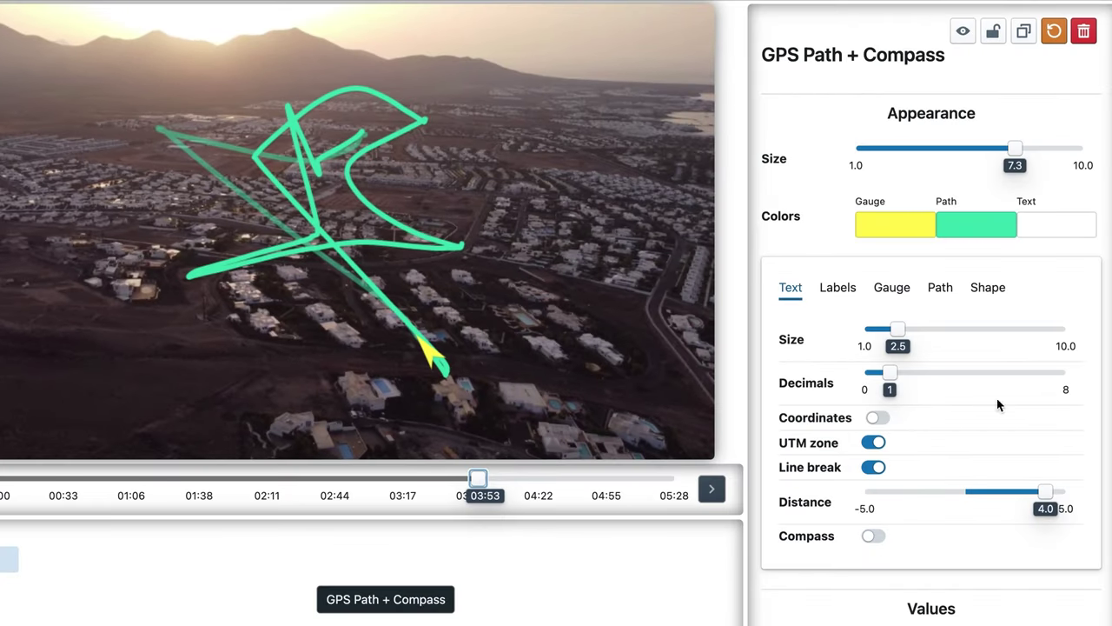
{"action": "scroll", "coordinate": [982, 405], "scroll_direction": "down", "scroll_amount": 5}
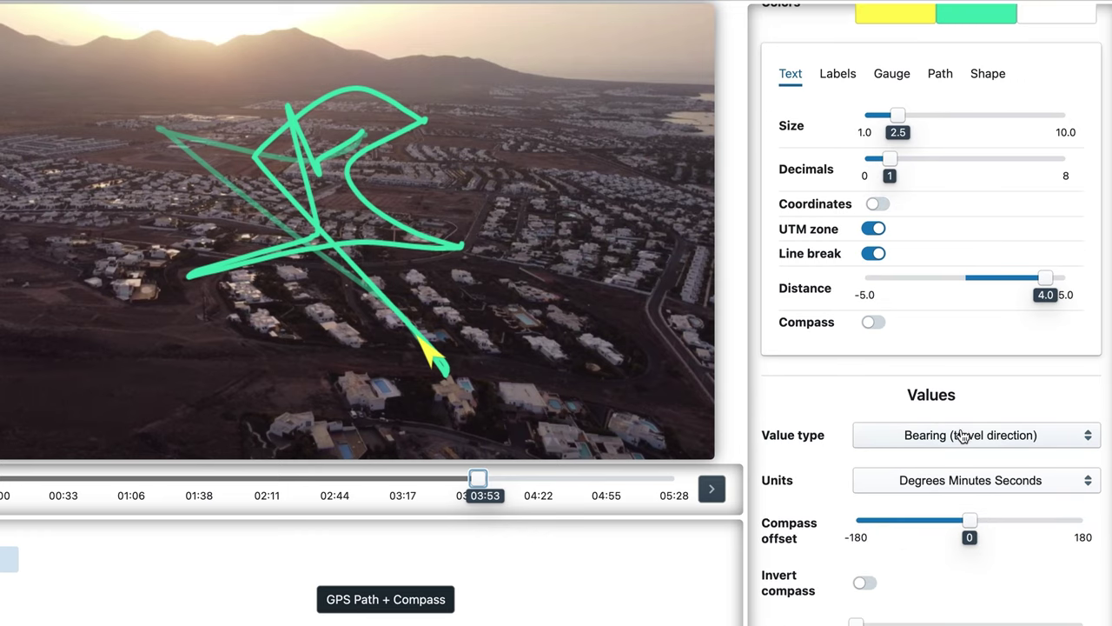
{"action": "left_click", "coordinate": [1026, 442]}
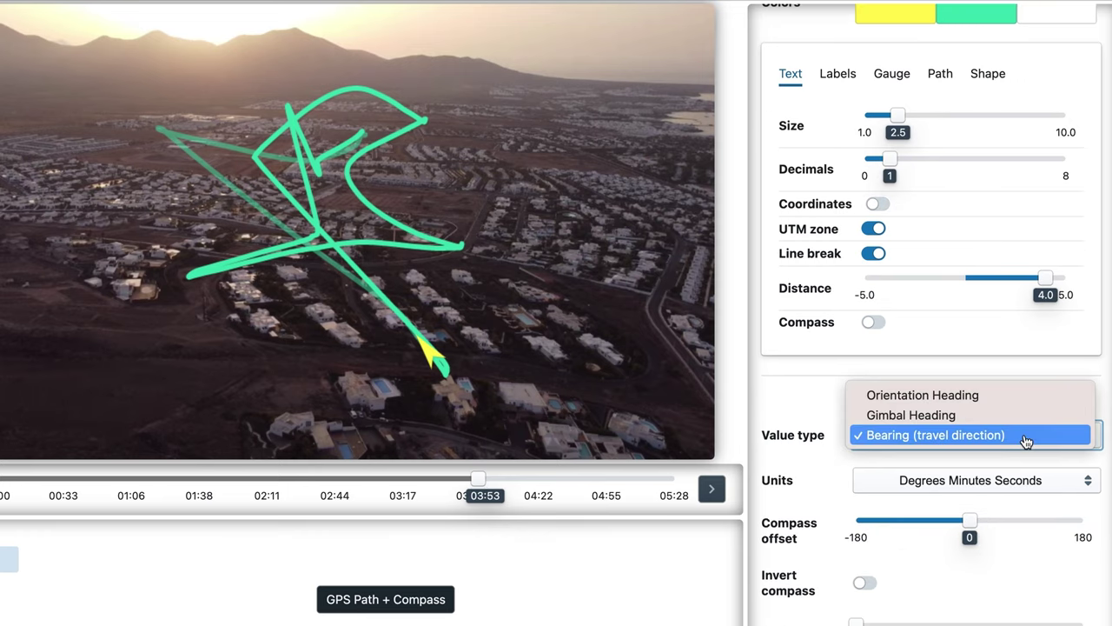
{"action": "left_click", "coordinate": [988, 396]}
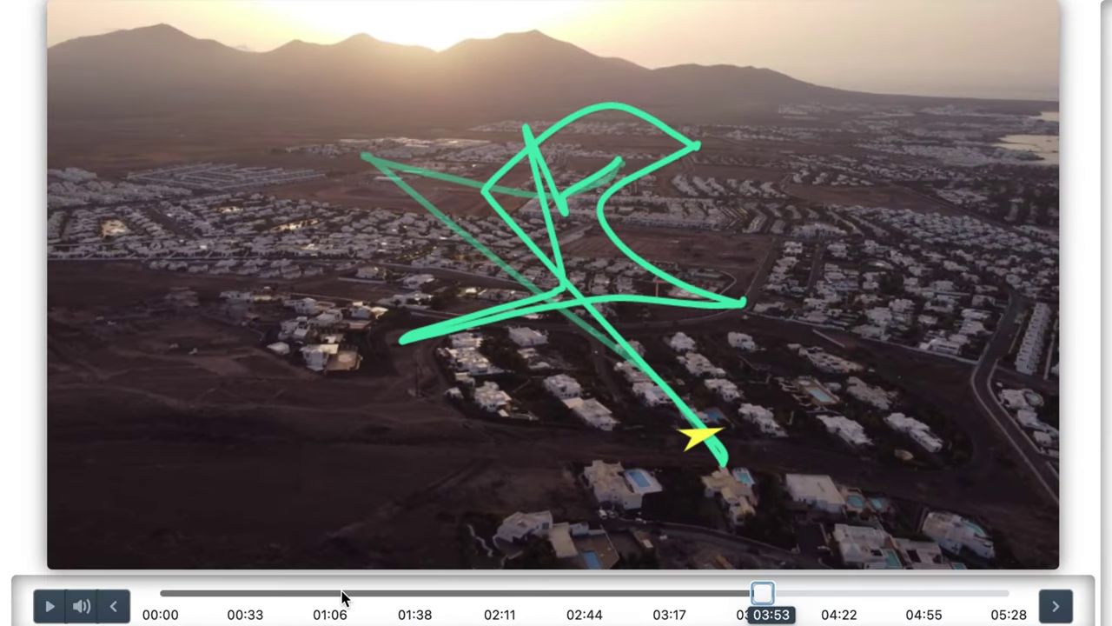
{"action": "left_click", "coordinate": [39, 608]}
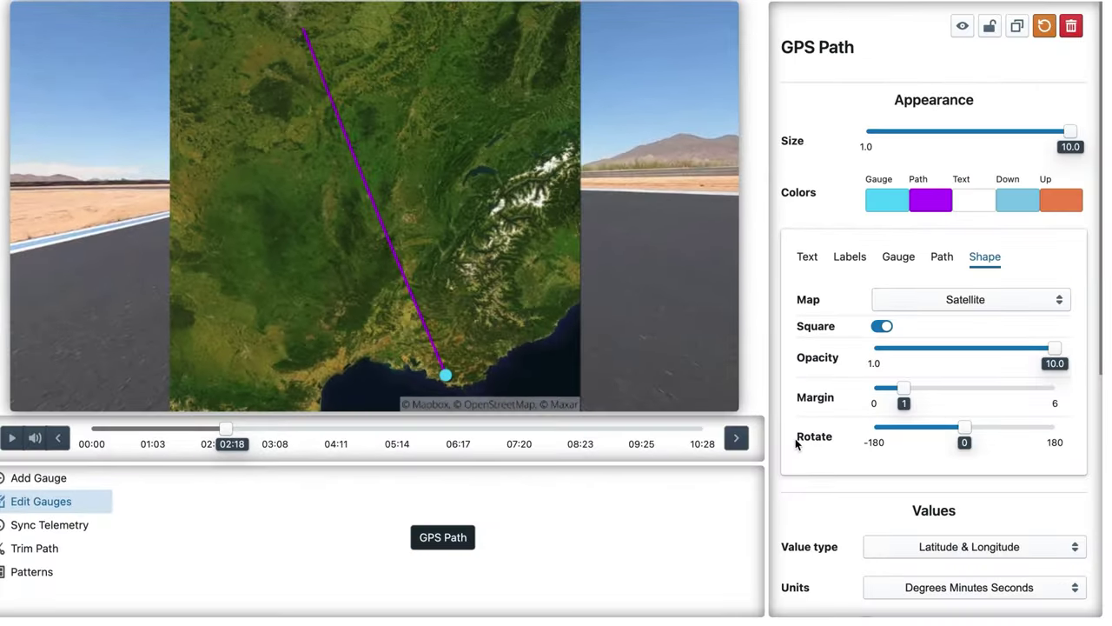
{"action": "scroll", "coordinate": [777, 489], "scroll_direction": "down", "scroll_amount": 5}
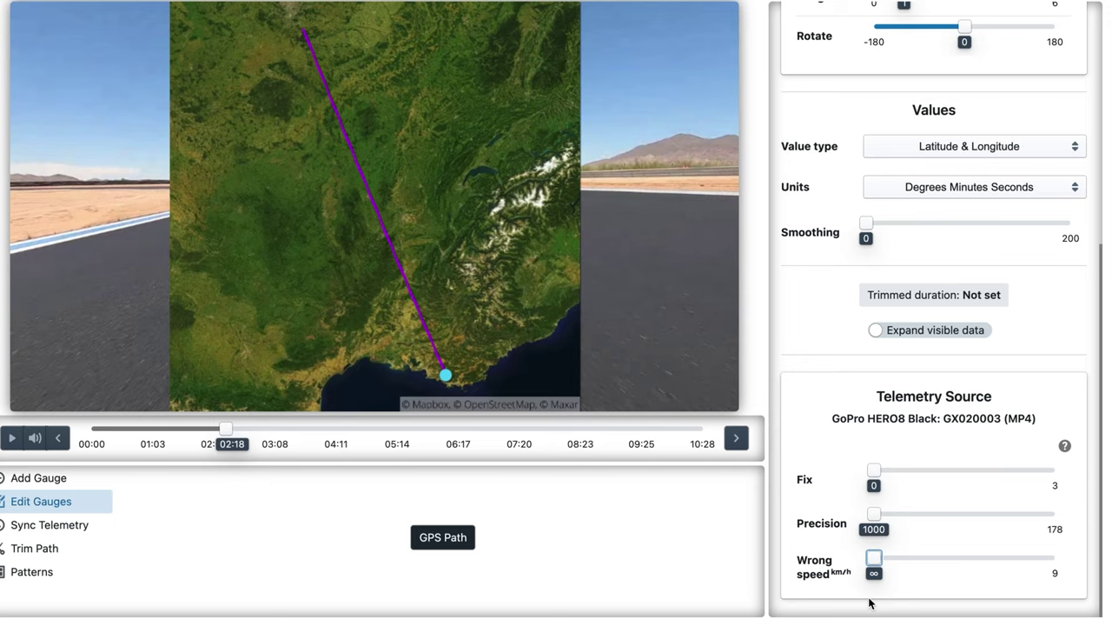
- In Telemetry Source, lower Wrong speed to 676 km/h and Precision to 744, and set Fix to 3
{"action": "mouse_move", "coordinate": [872, 571]}
{"action": "left_mouse_down"}
{"action": "mouse_move", "coordinate": [898, 563]}
{"action": "mouse_move", "coordinate": [874, 563]}
{"action": "left_mouse_up"}
{"action": "left_click_drag", "start_coordinate": [873, 562], "coordinate": [955, 558]}
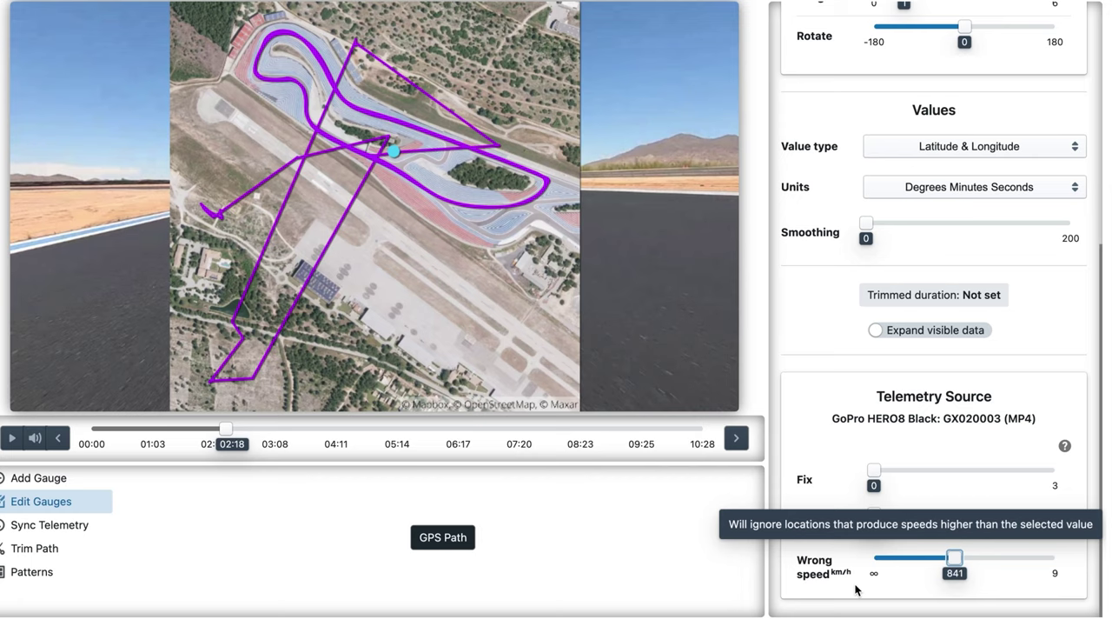
{"action": "left_click_drag", "start_coordinate": [874, 513], "coordinate": [928, 514]}
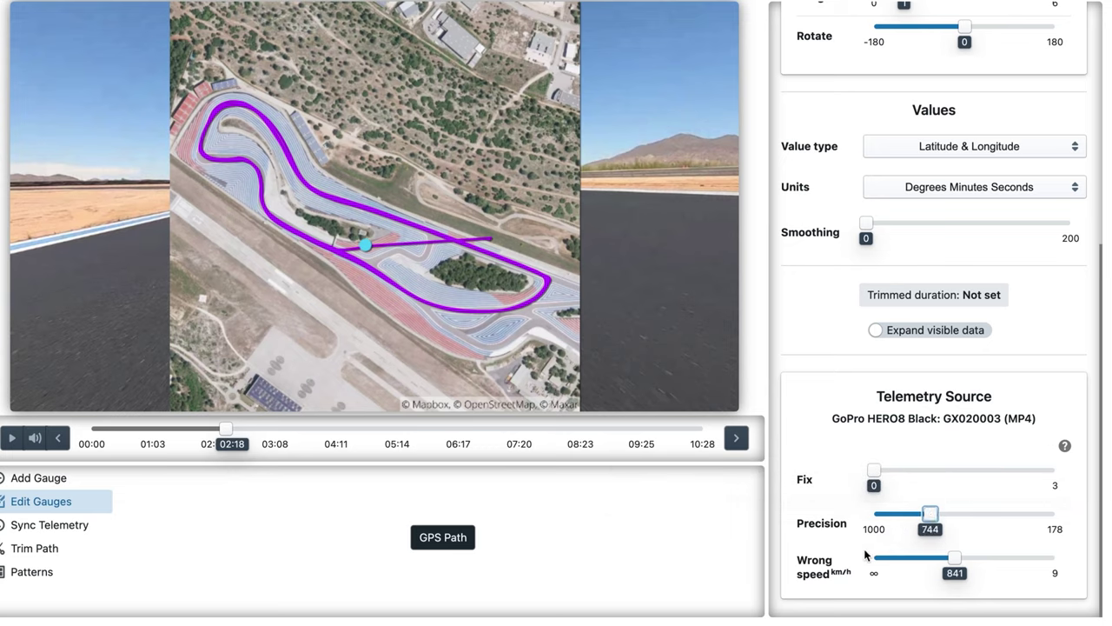
{"action": "left_click_drag", "start_coordinate": [900, 474], "coordinate": [1055, 470]}
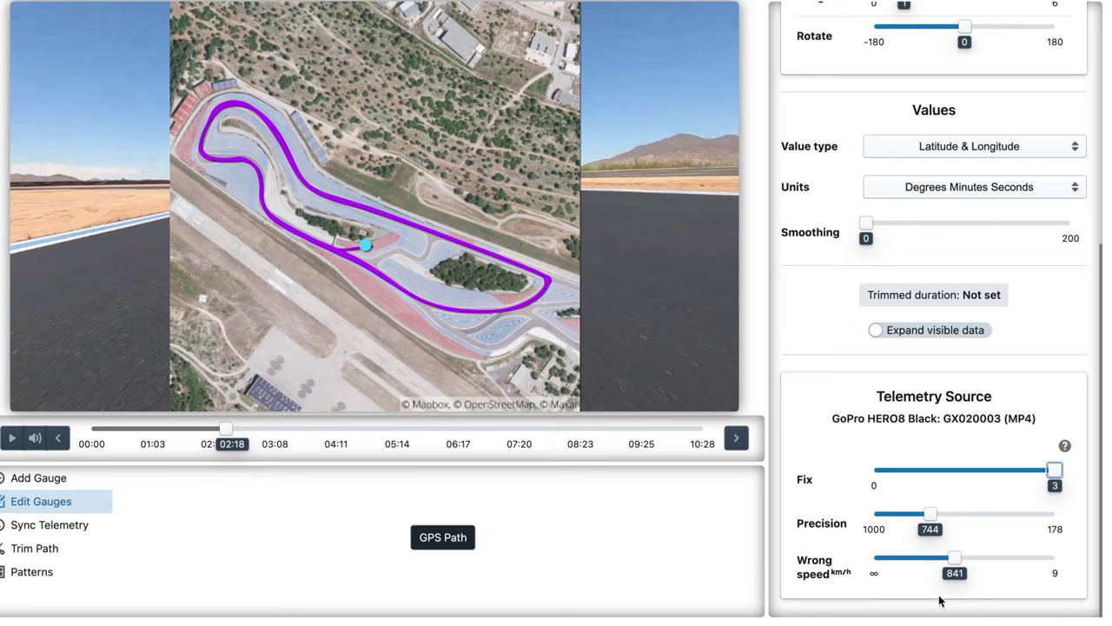
{"action": "mouse_move", "coordinate": [955, 557]}
{"action": "left_mouse_down"}
{"action": "mouse_move", "coordinate": [1032, 558]}
{"action": "mouse_move", "coordinate": [945, 571]}
{"action": "left_mouse_up"}
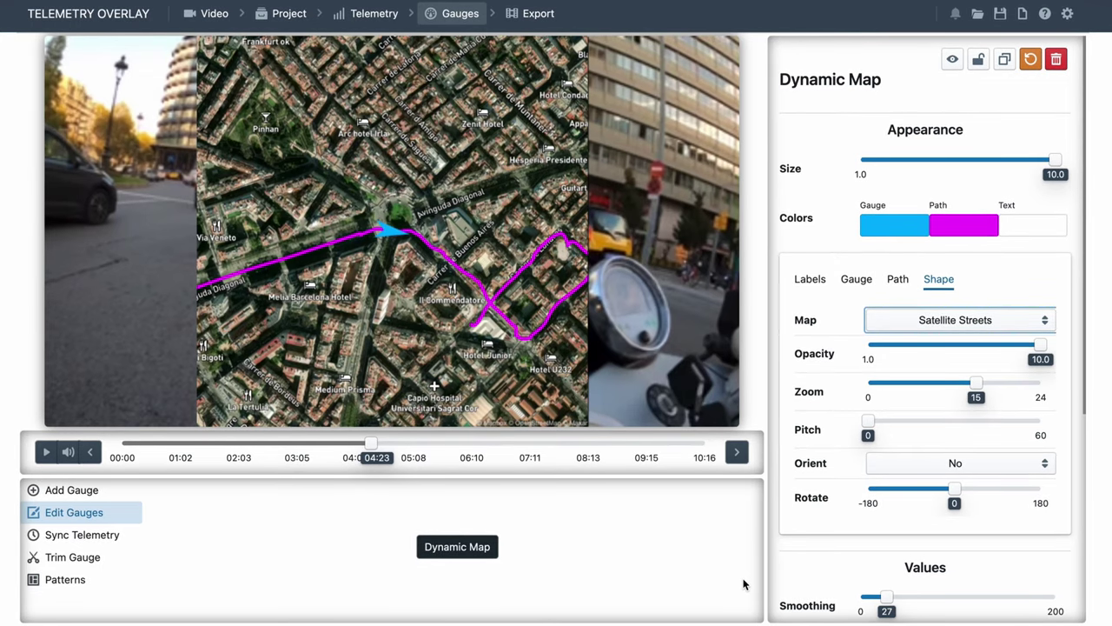
- Pick Bubble from the Shape tab's Map list in place of Satellite Streets
{"action": "left_click", "coordinate": [956, 320]}
{"action": "left_click", "coordinate": [938, 199]}
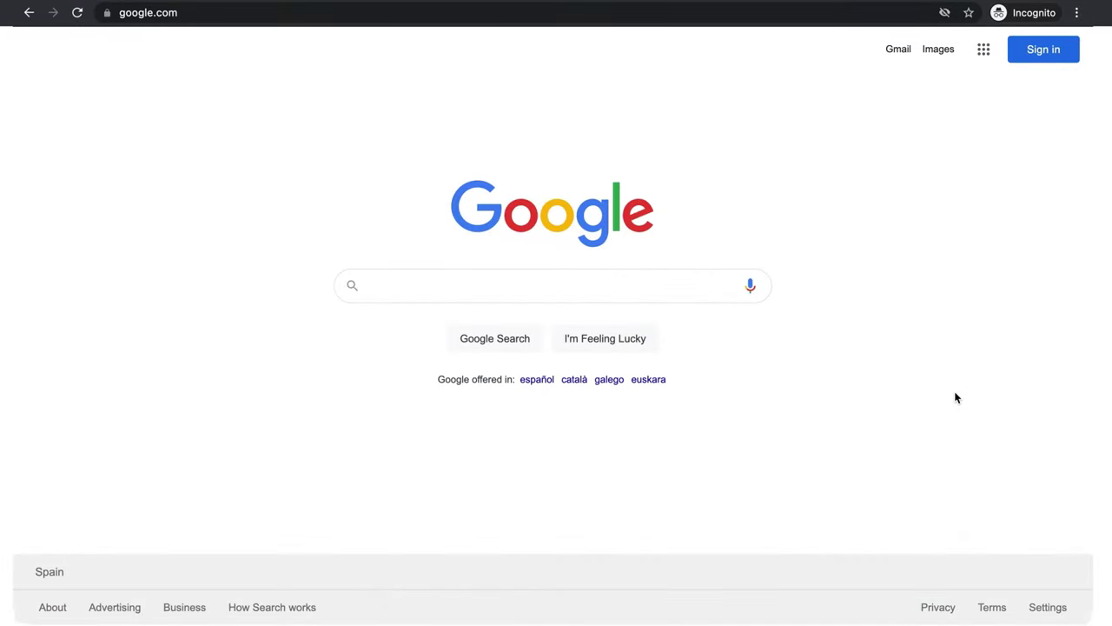
- Go to mapbox.com and start creating a Mapbox account
{"action": "left_click", "coordinate": [199, 16]}
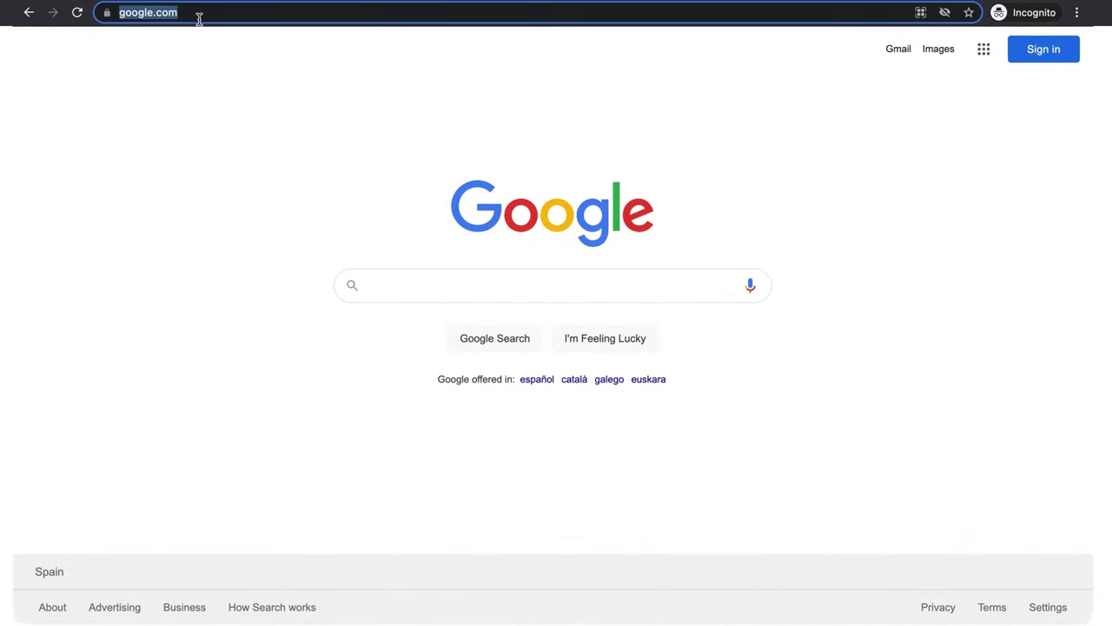
{"action": "type", "text": "mapbox."}
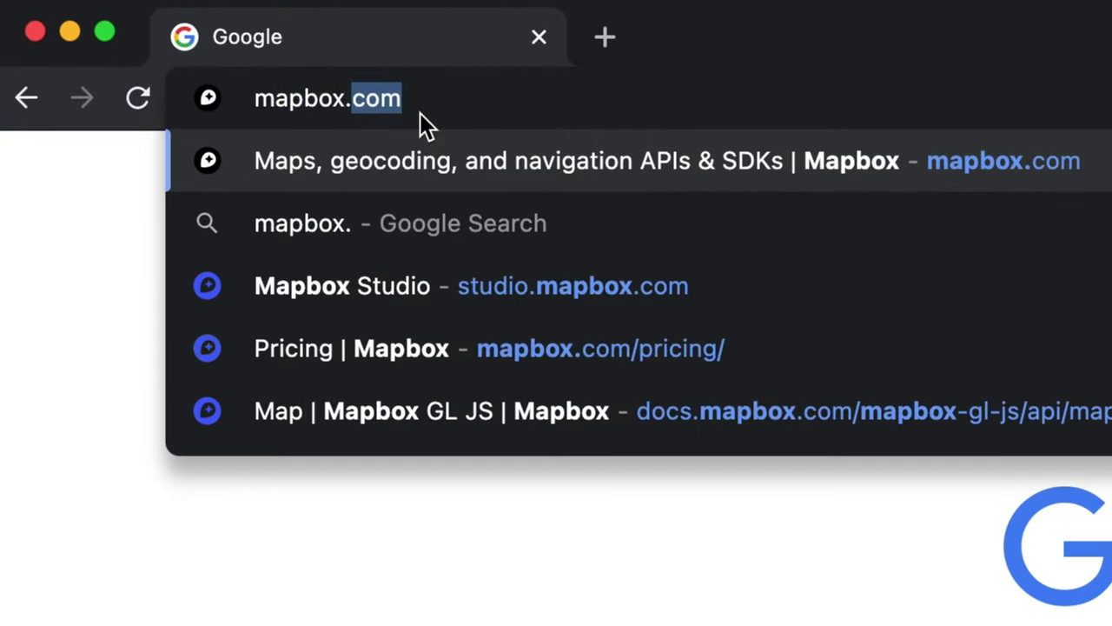
{"action": "key", "text": "Return"}
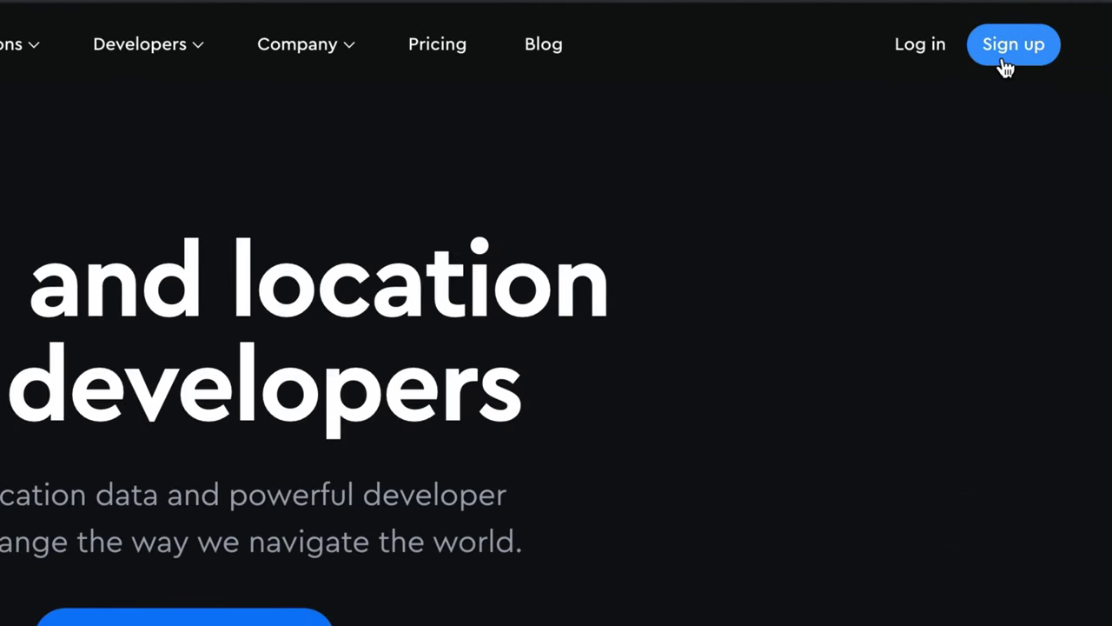
{"action": "left_click", "coordinate": [1008, 48]}
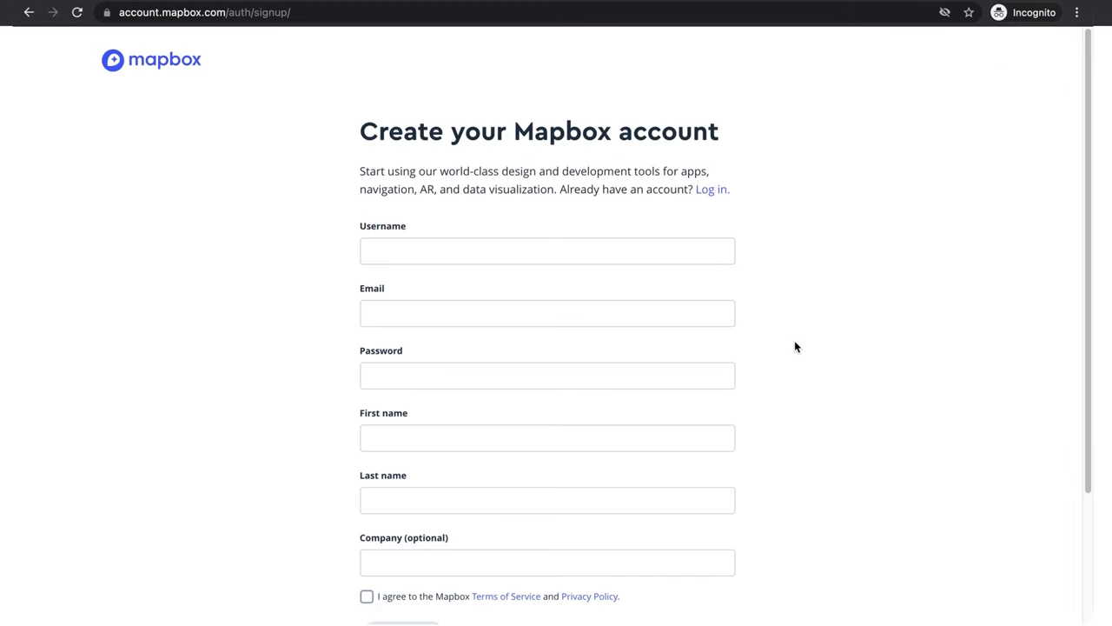
{"action": "scroll", "coordinate": [794, 347], "scroll_direction": "down", "scroll_amount": 3}
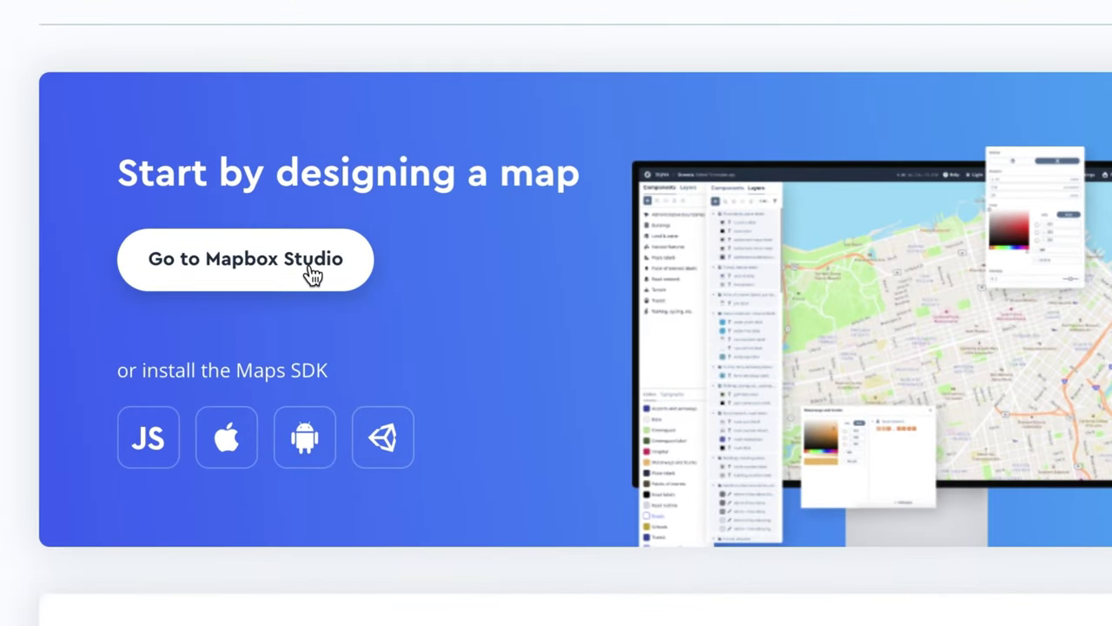
- In Mapbox Studio, start a new style and customize the Basic template
{"action": "left_click", "coordinate": [259, 224]}
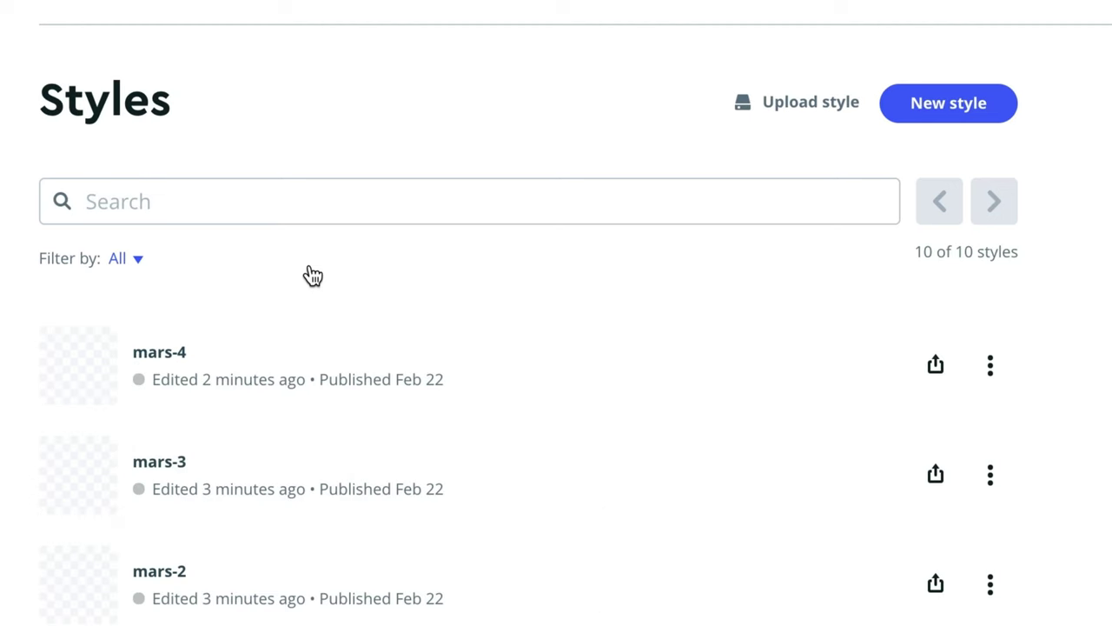
{"action": "left_click", "coordinate": [956, 106]}
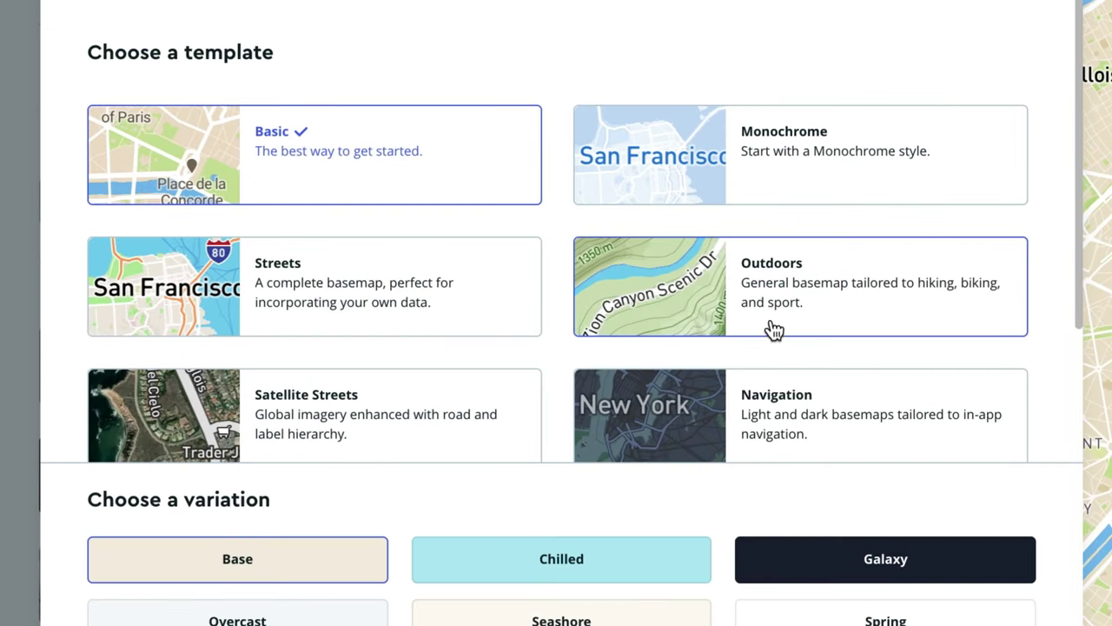
{"action": "scroll", "coordinate": [804, 476], "scroll_direction": "down", "scroll_amount": 3}
{"action": "left_click", "coordinate": [958, 511]}
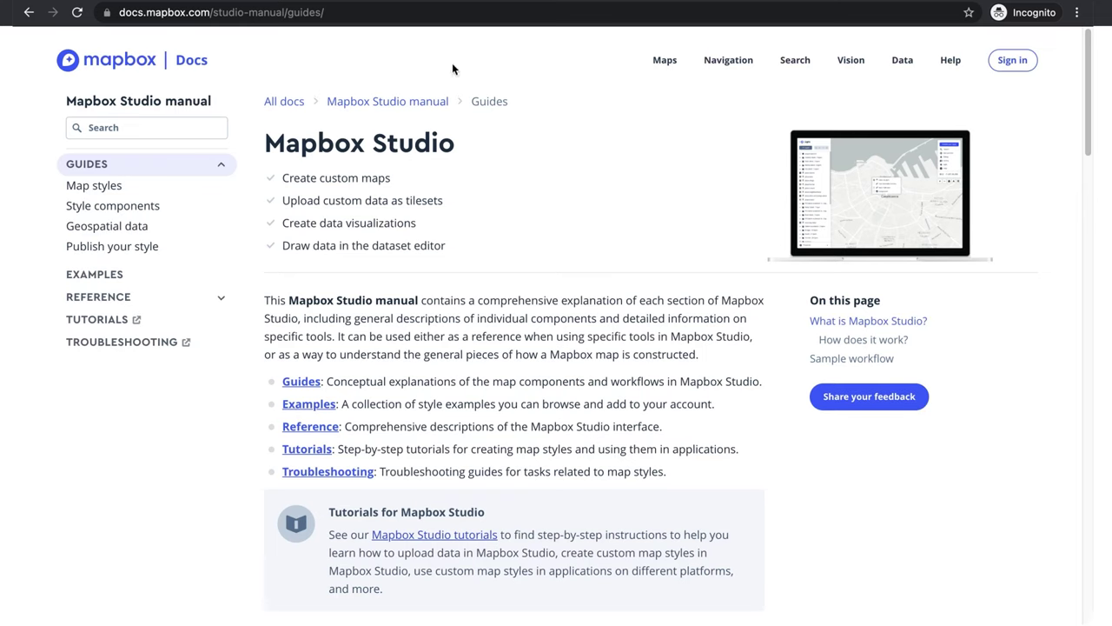
- Return to the Mapbox account dashboard and select the account username for copying
{"action": "scroll", "coordinate": [791, 484], "scroll_direction": "down", "scroll_amount": 10}
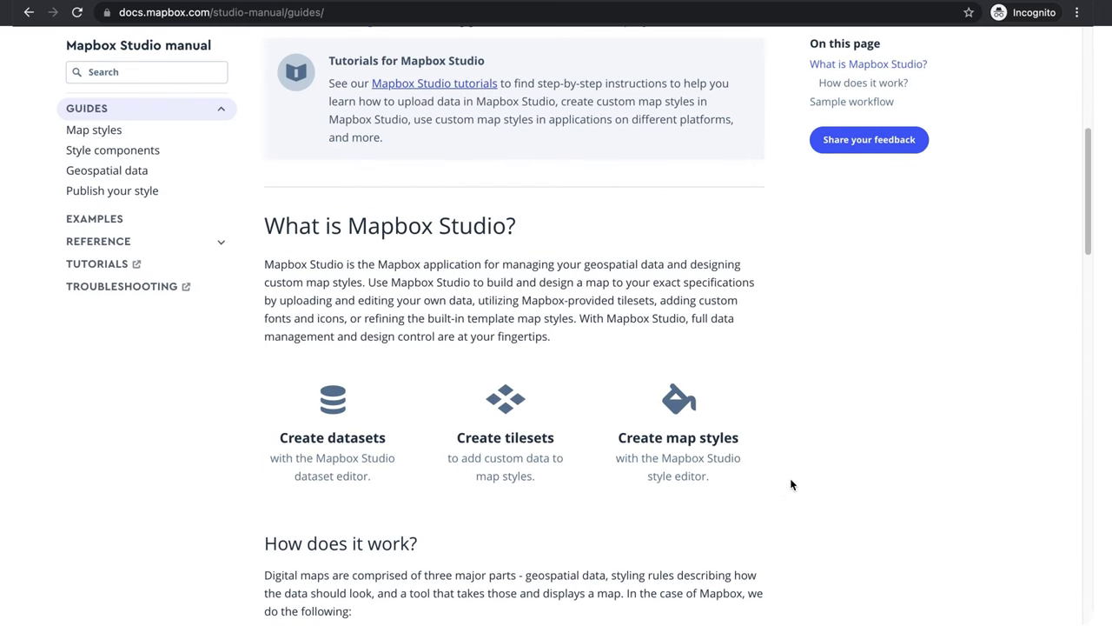
{"action": "scroll", "coordinate": [791, 484], "scroll_direction": "down", "scroll_amount": 15}
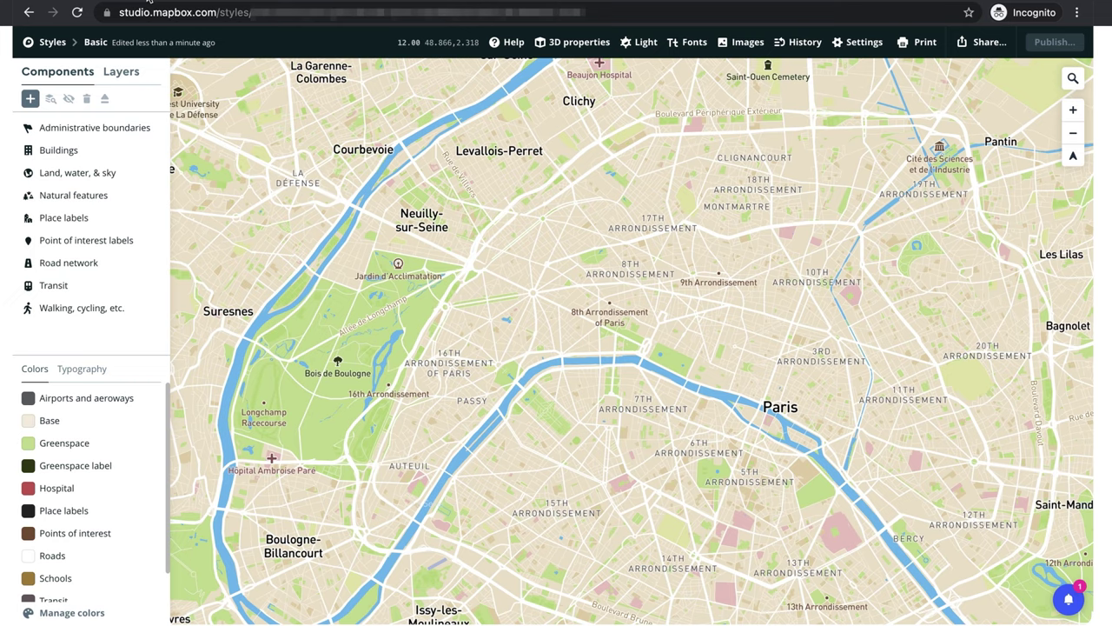
{"action": "left_click", "coordinate": [28, 12]}
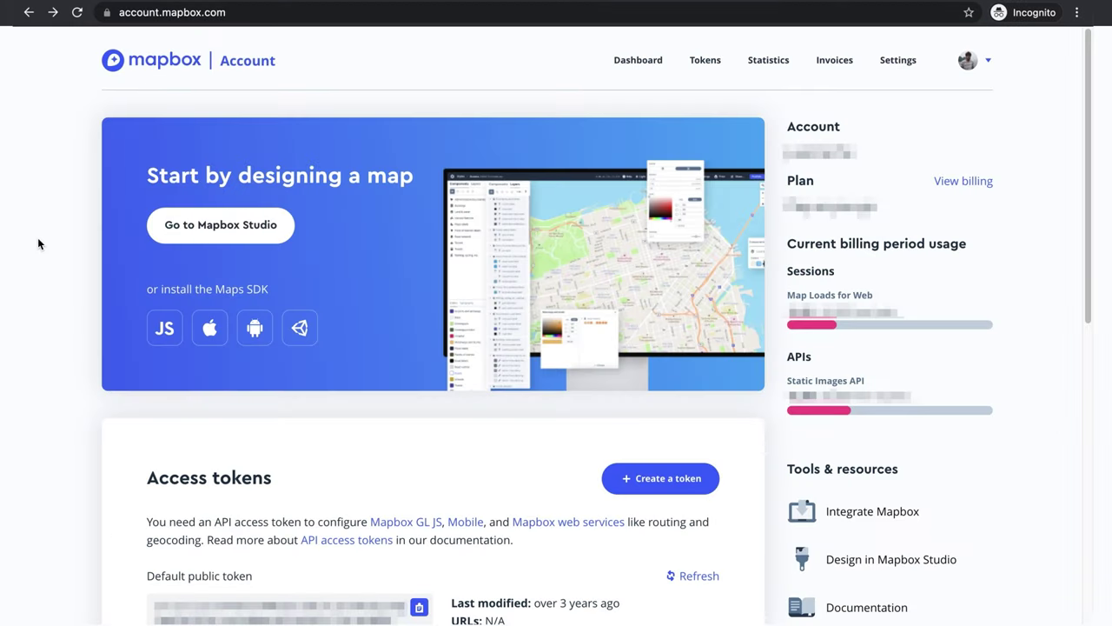
{"action": "double_click", "coordinate": [820, 151]}
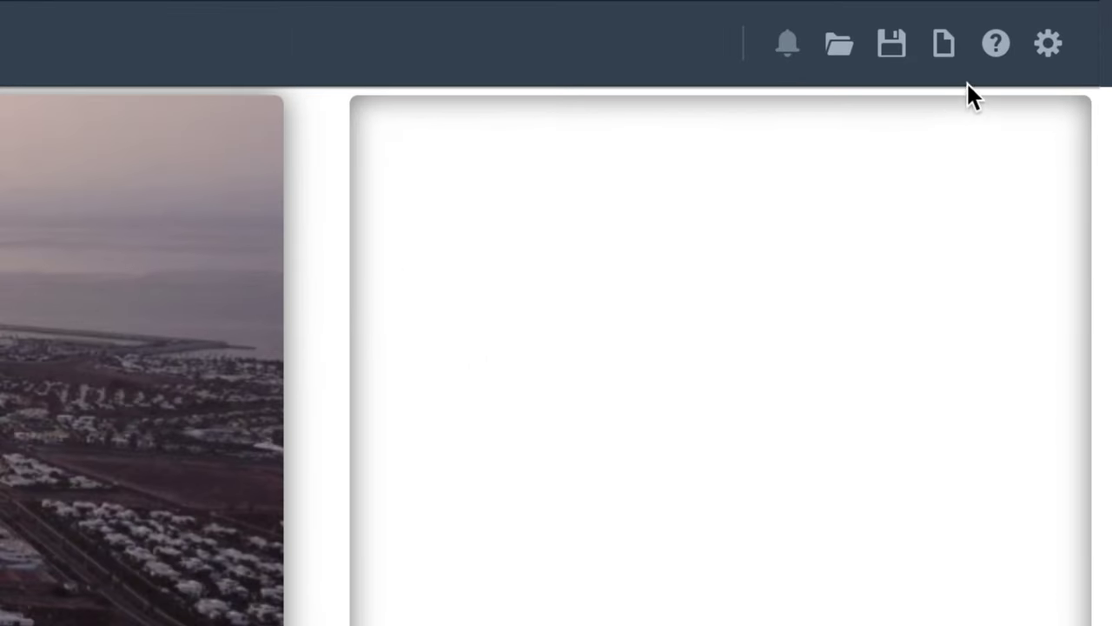
- Enter the Mapbox account username in the program's MapBox Username setting
{"action": "left_click", "coordinate": [1046, 46]}
{"action": "scroll", "coordinate": [435, 342], "scroll_direction": "down", "scroll_amount": 5}
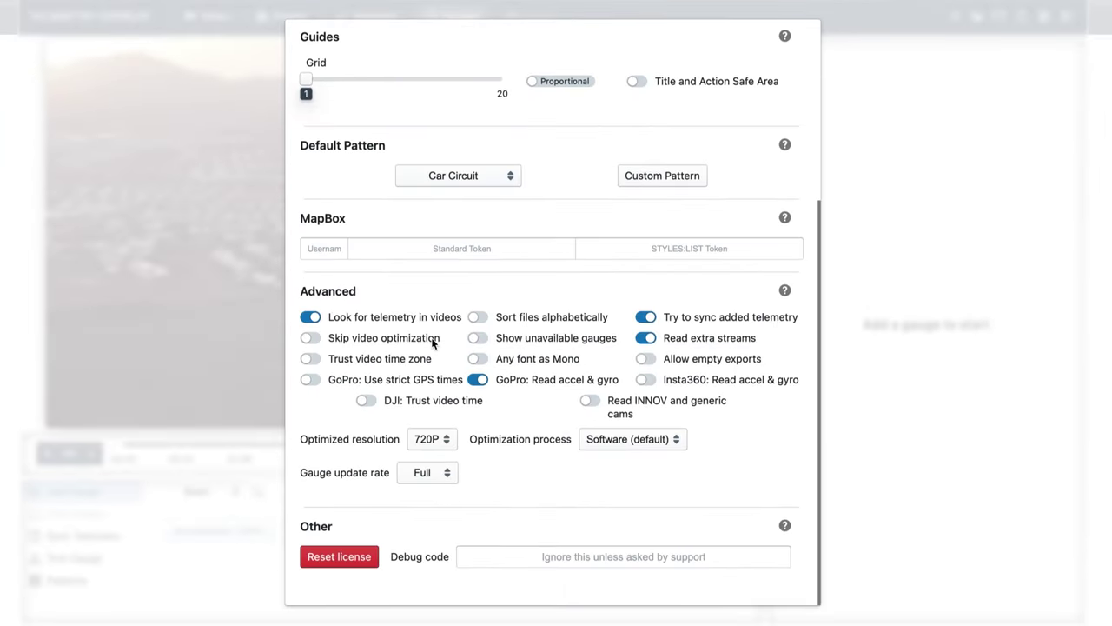
{"action": "left_click", "coordinate": [320, 248]}
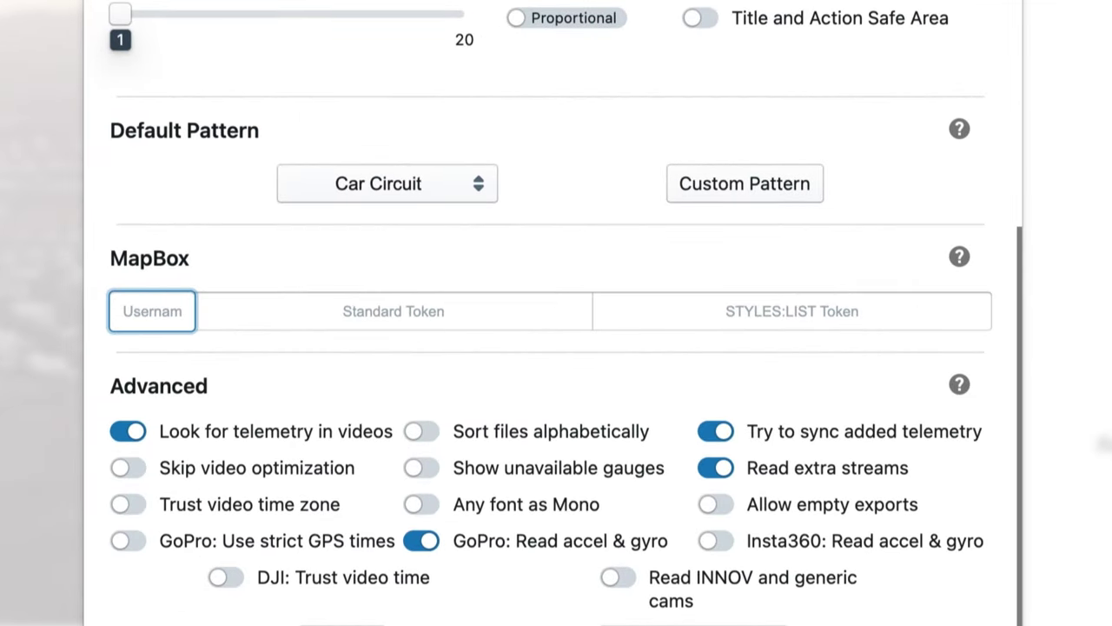
{"action": "type", "text": "user"}
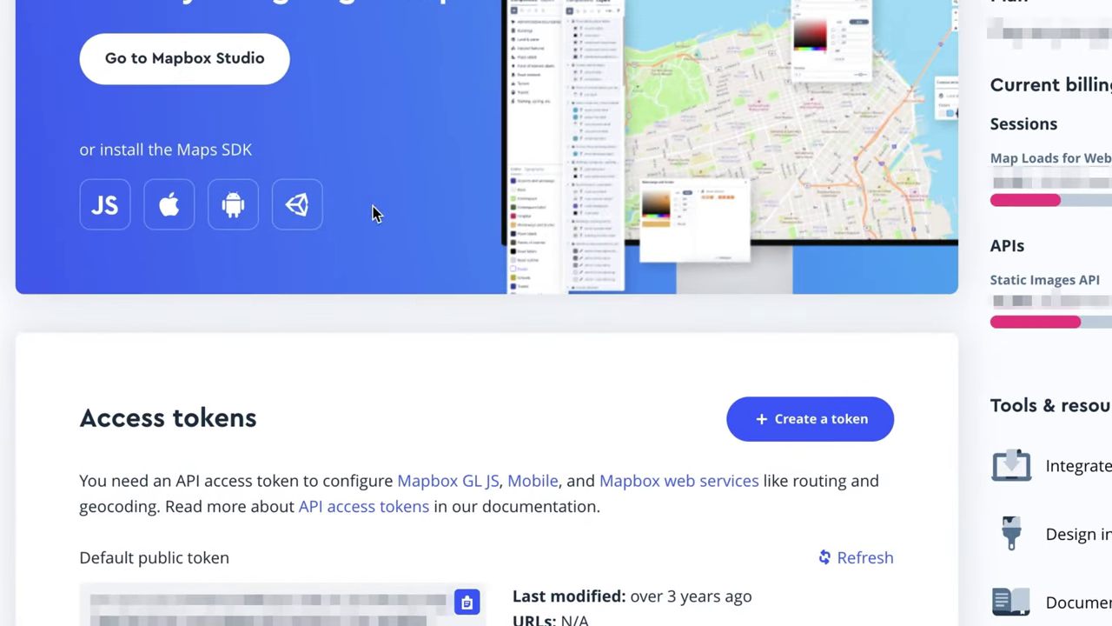
- Paste the default public token into Standard Token and begin creating a new access token
{"action": "scroll", "coordinate": [373, 347], "scroll_direction": "down", "scroll_amount": 2}
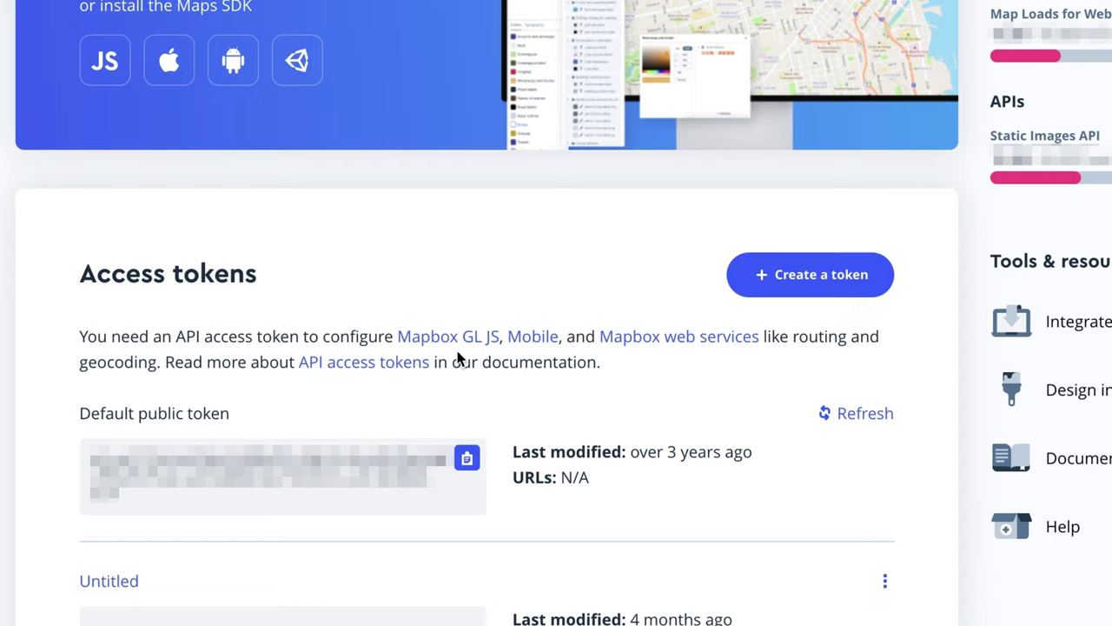
{"action": "left_click", "coordinate": [467, 459]}
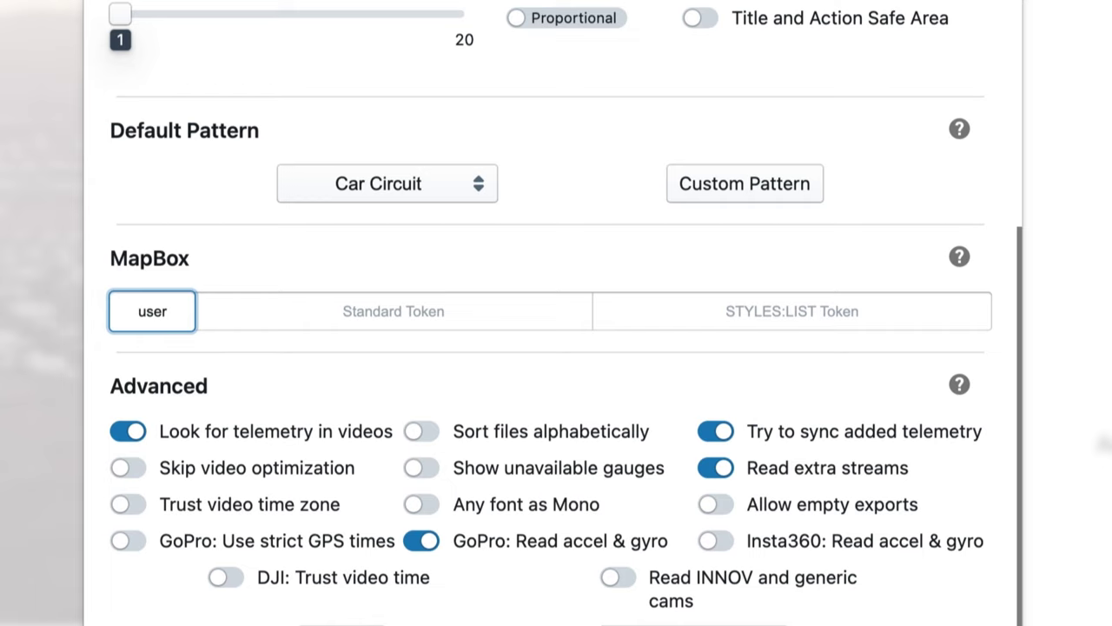
{"action": "left_click", "coordinate": [397, 316]}
{"action": "type", "text": "token 1"}
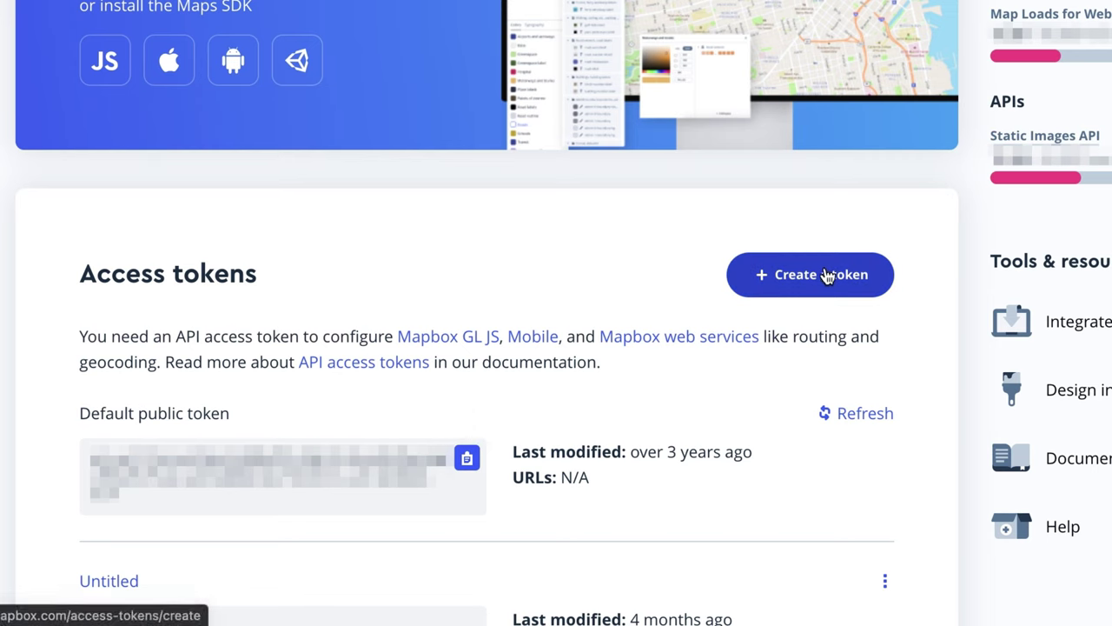
{"action": "left_click", "coordinate": [827, 276]}
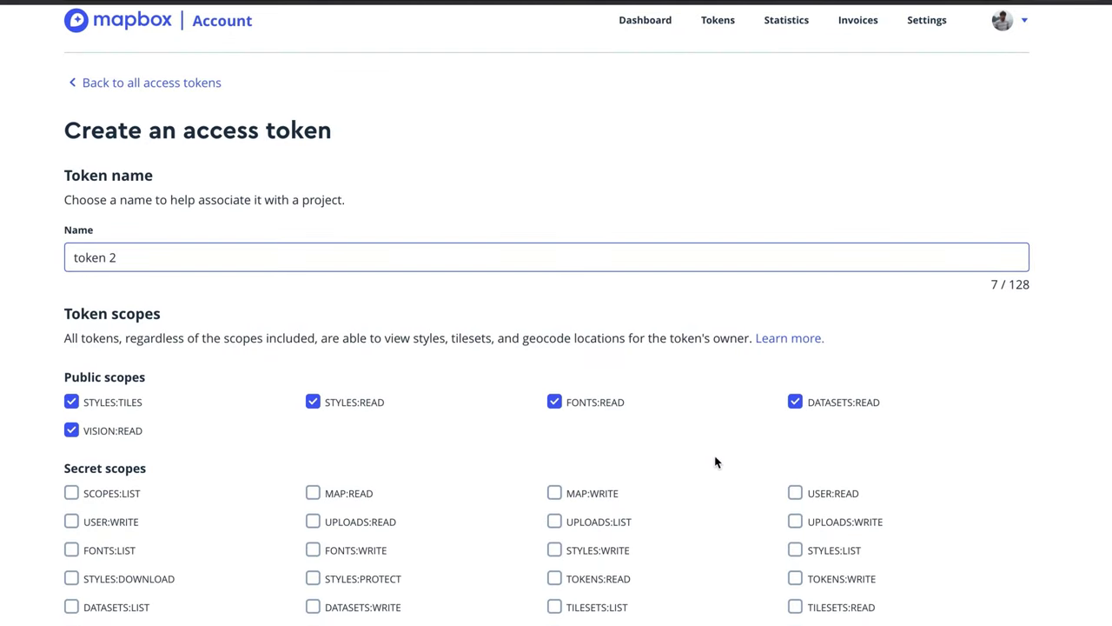
- Create a new Mapbox secret token with the STYLES:LIST scope
{"action": "left_click", "coordinate": [795, 550]}
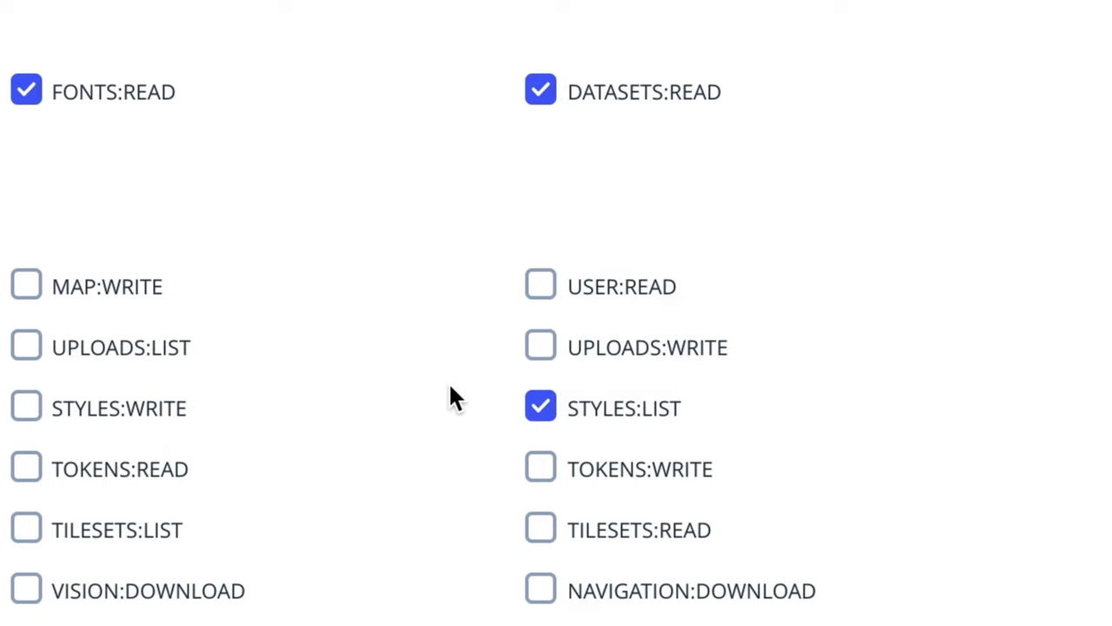
{"action": "scroll", "coordinate": [447, 392], "scroll_direction": "down", "scroll_amount": 5}
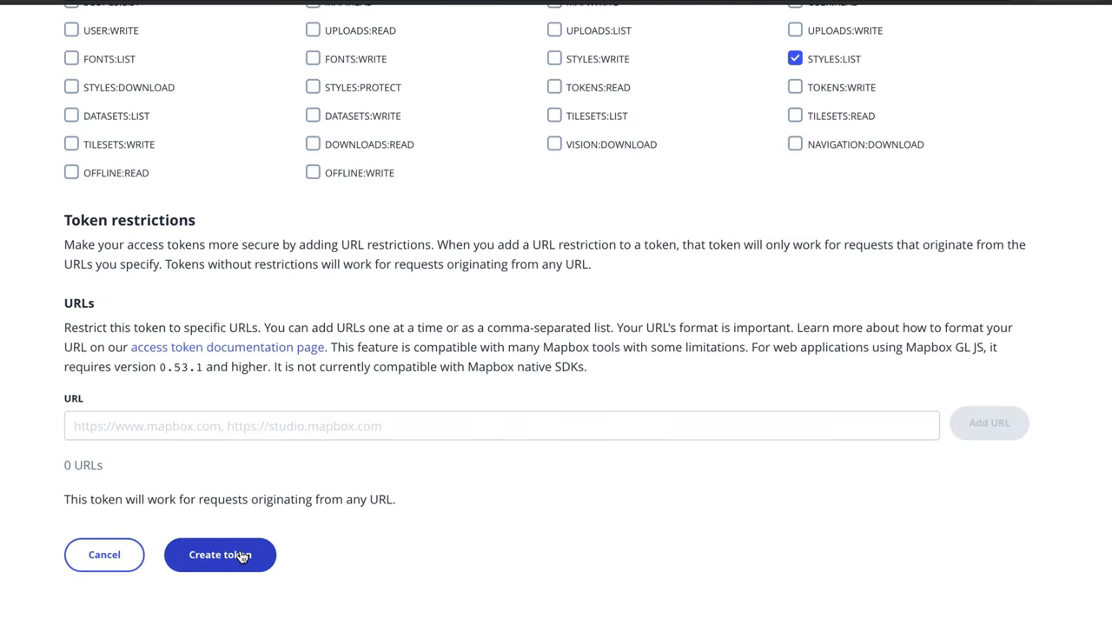
{"action": "left_click", "coordinate": [242, 557]}
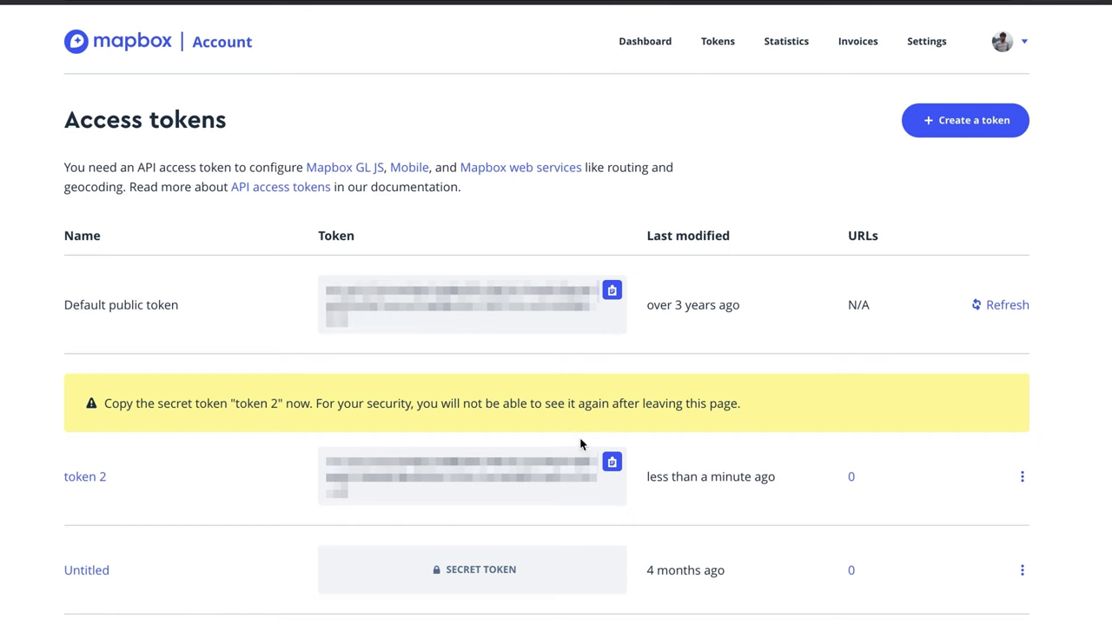
- Copy the new secret token into Telemetry Overlay's STYLES:LIST Token field
{"action": "left_click", "coordinate": [613, 463]}
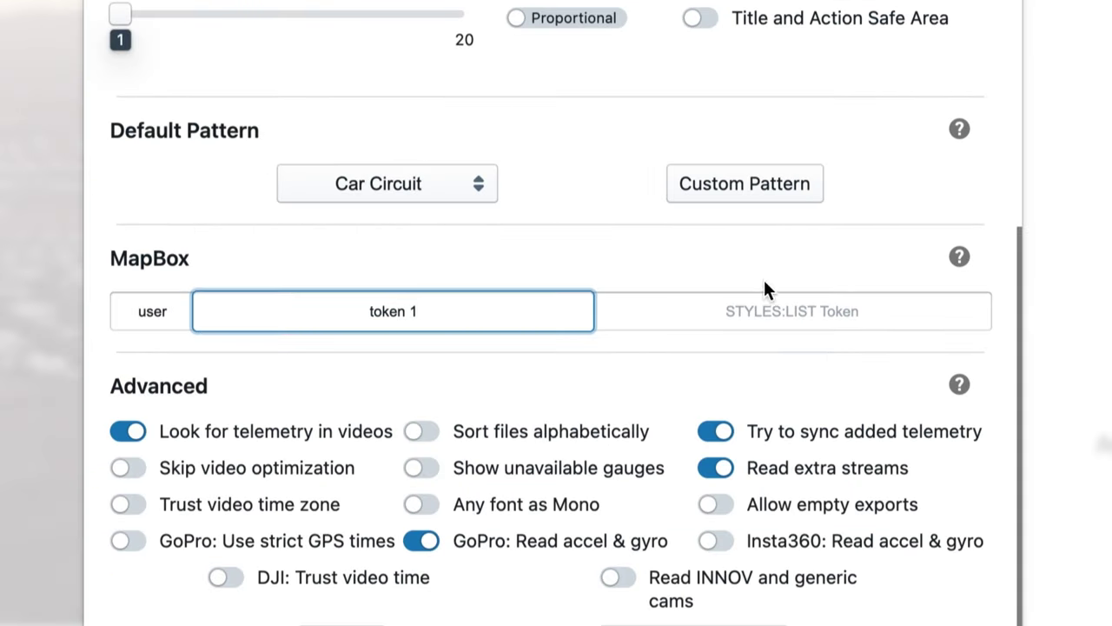
{"action": "left_click", "coordinate": [773, 298]}
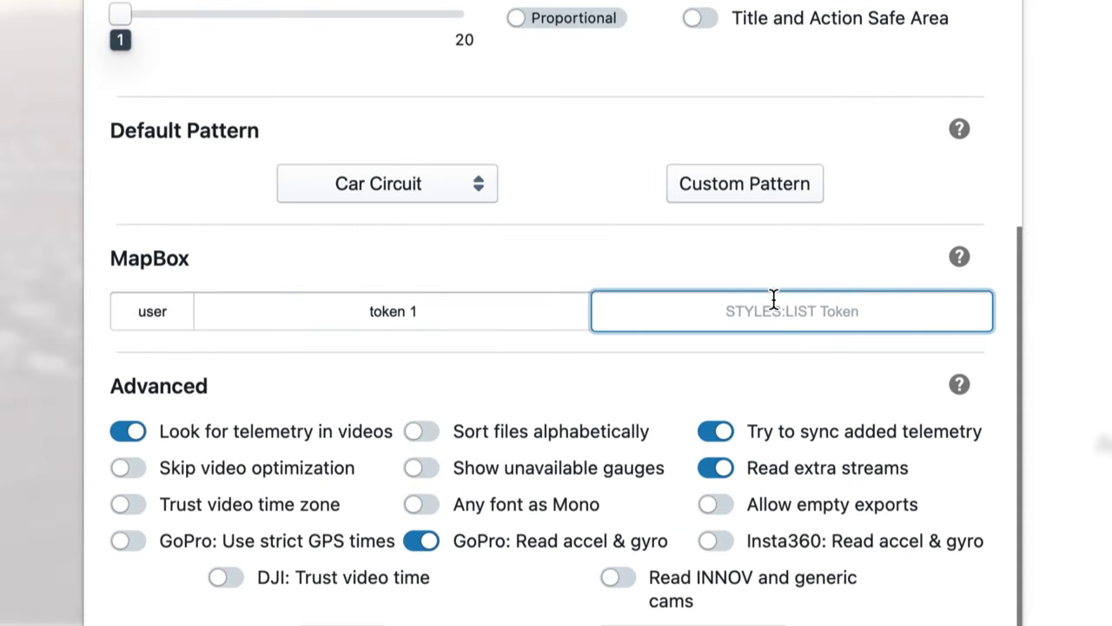
{"action": "type", "text": "token 2"}
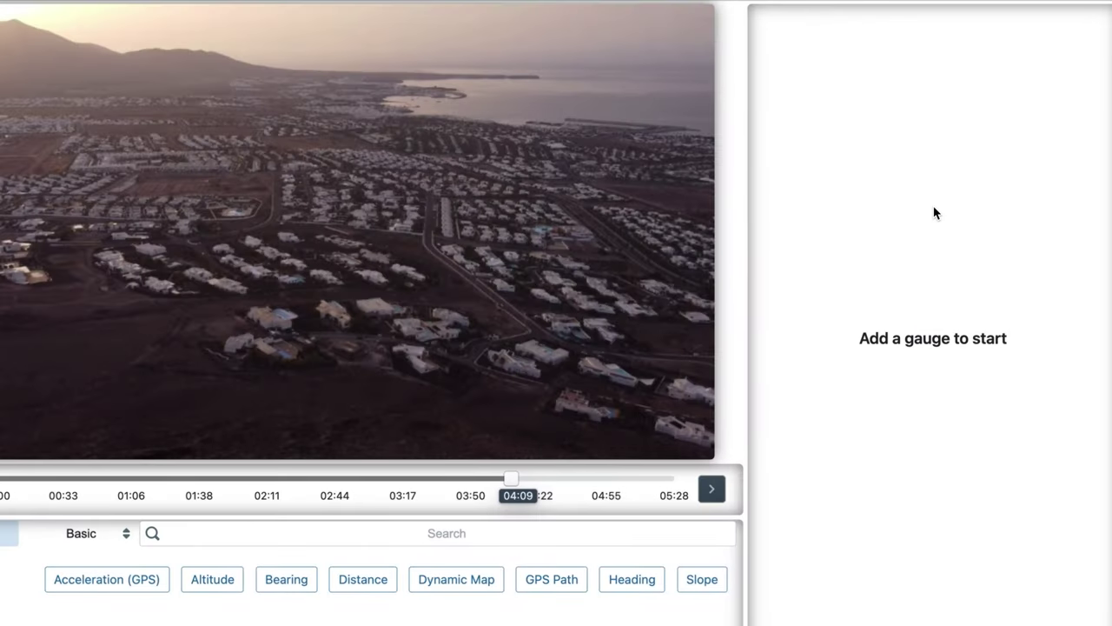
- Add a Dynamic Map gauge to the video and enlarge it to size 10
{"action": "left_click", "coordinate": [474, 580]}
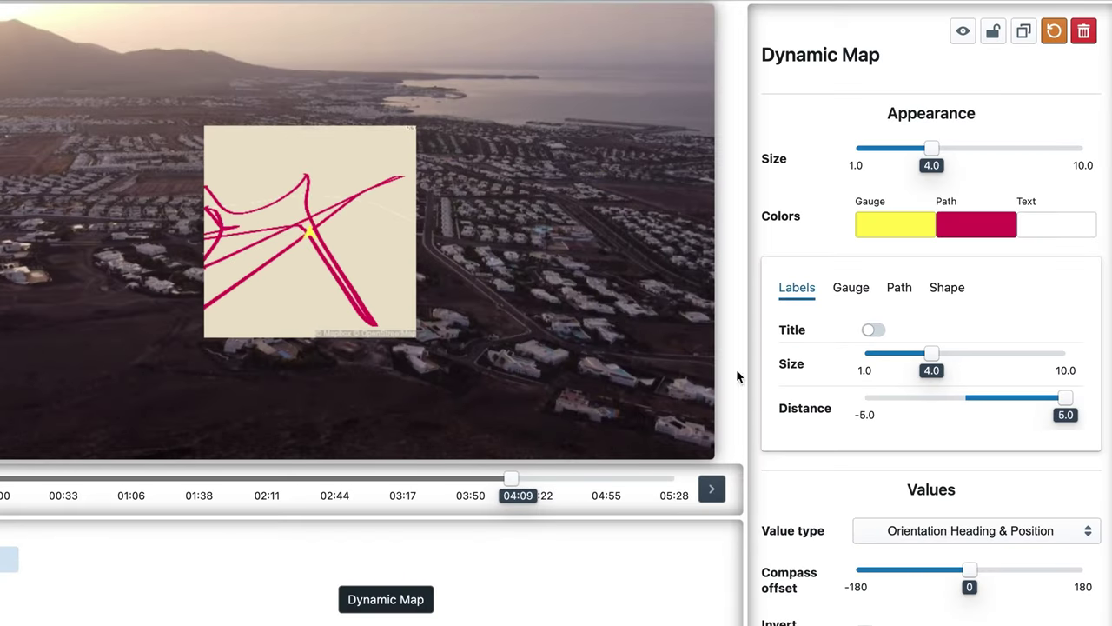
{"action": "left_click_drag", "start_coordinate": [937, 147], "coordinate": [1082, 148]}
{"action": "left_click", "coordinate": [947, 288]}
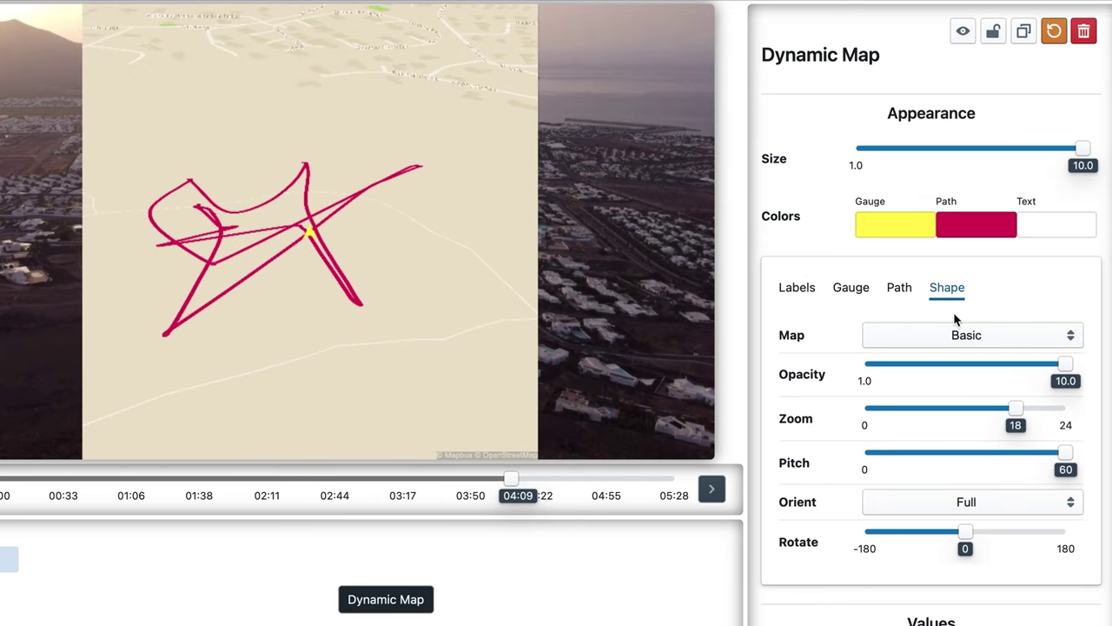
- Set map pitch to 0 and zoom to 5, trying Blueprint and Mars-tests-copy-copy styles
{"action": "left_click", "coordinate": [982, 338]}
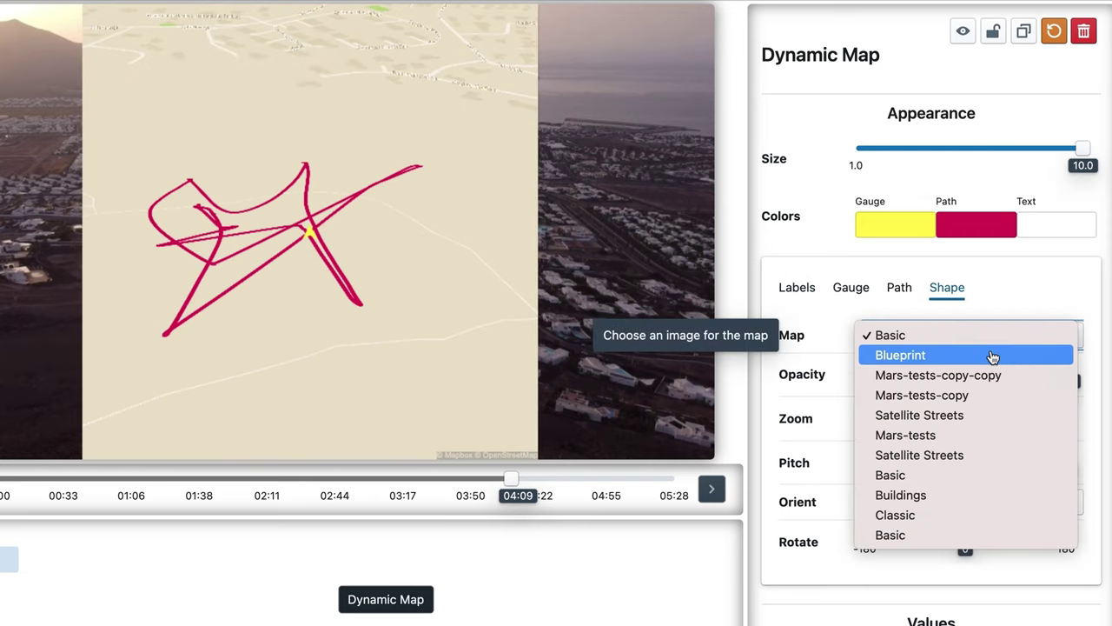
{"action": "left_click", "coordinate": [992, 357]}
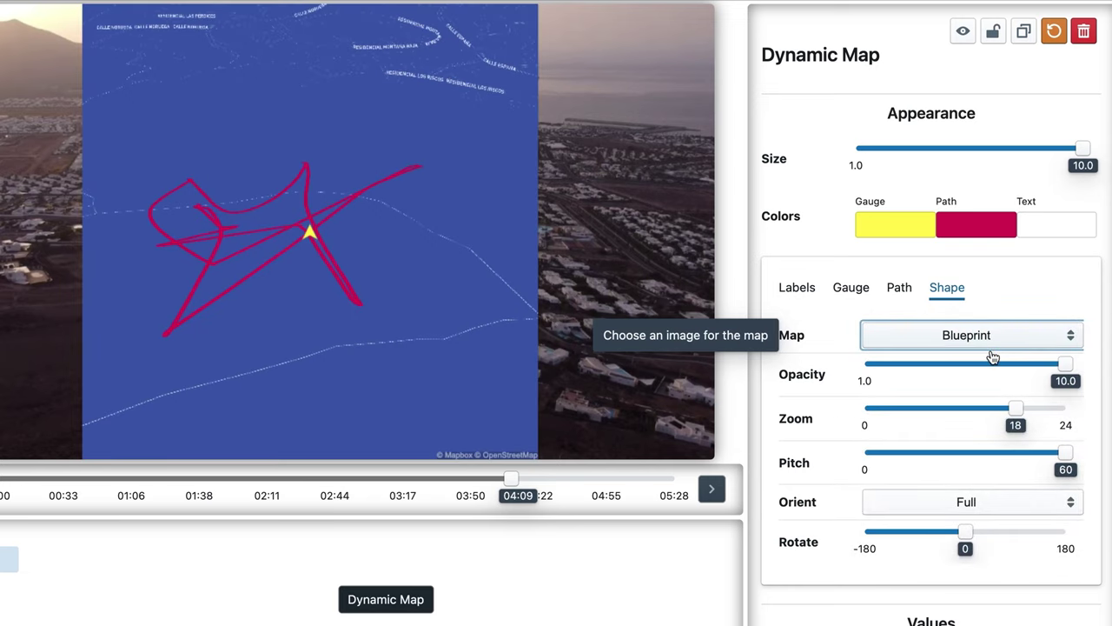
{"action": "left_click_drag", "start_coordinate": [993, 418], "coordinate": [931, 410]}
{"action": "left_click_drag", "start_coordinate": [1012, 465], "coordinate": [866, 466]}
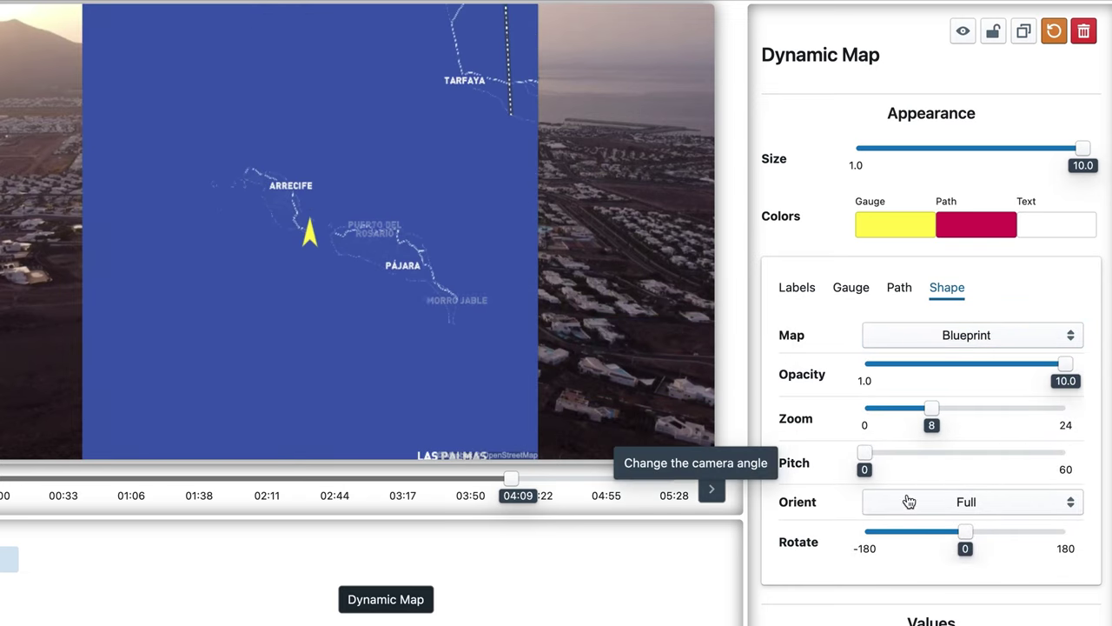
{"action": "left_click", "coordinate": [973, 333]}
{"action": "left_click", "coordinate": [971, 354]}
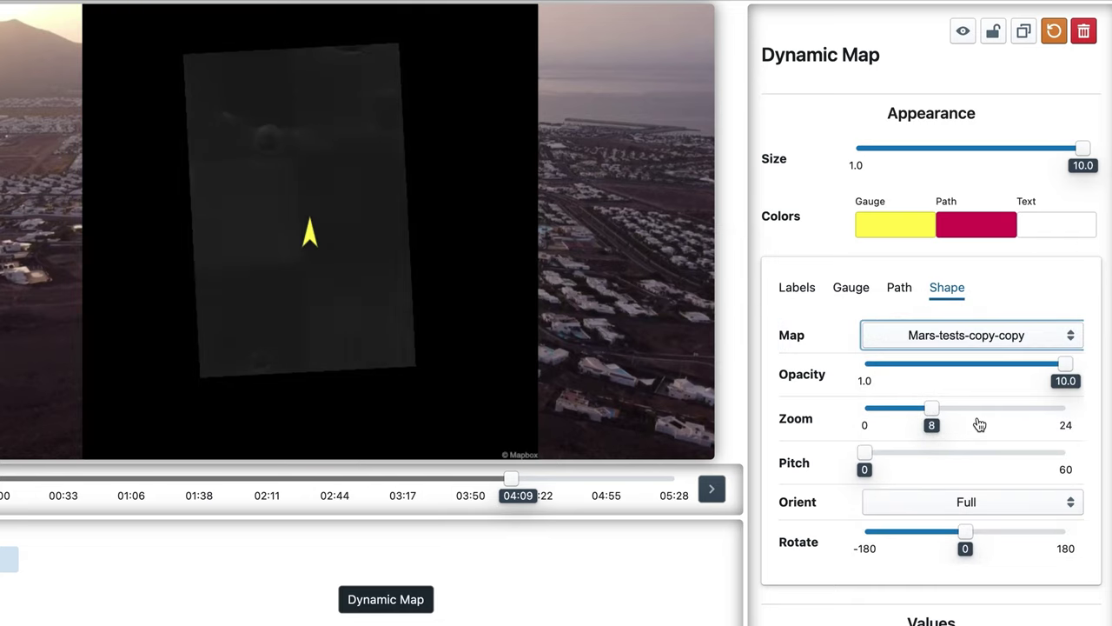
{"action": "left_click_drag", "start_coordinate": [932, 408], "coordinate": [906, 408]}
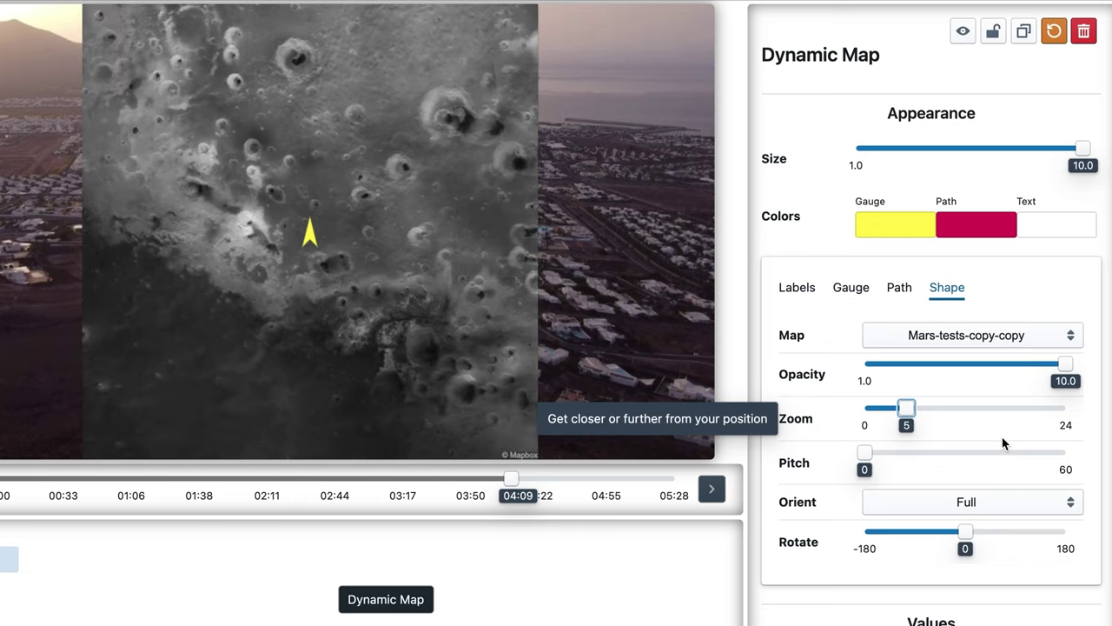
- Compare the Mars-tests-copy, Satellite Streets and Basic styles, settling on Mars-tests-copy
{"action": "left_click", "coordinate": [1014, 332]}
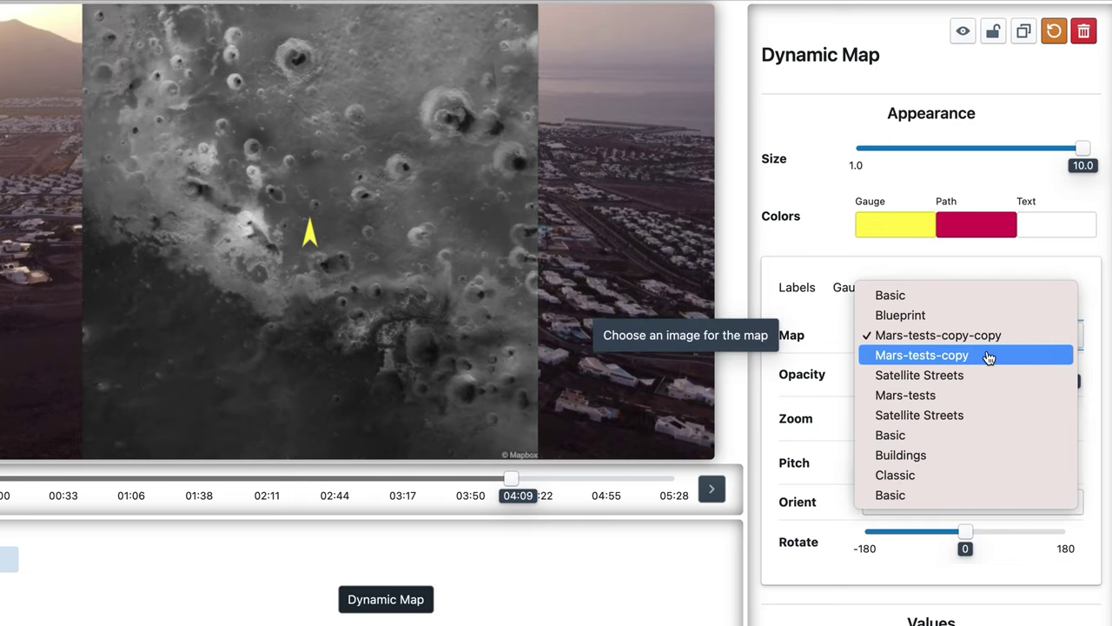
{"action": "left_click", "coordinate": [991, 354]}
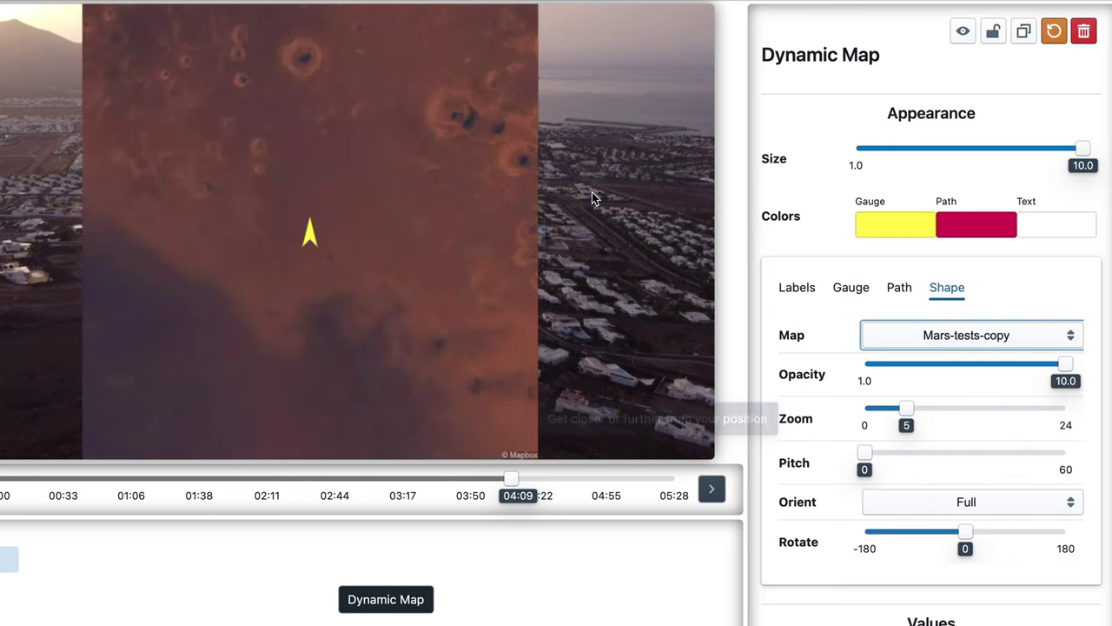
{"action": "left_click", "coordinate": [1023, 340]}
{"action": "left_click", "coordinate": [979, 359]}
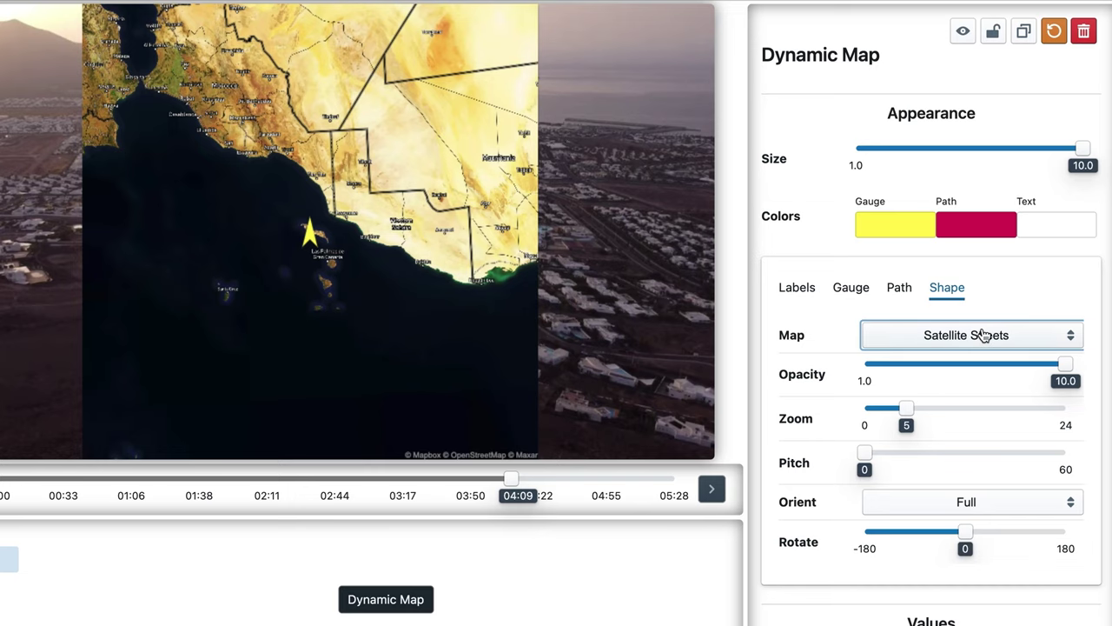
{"action": "left_click", "coordinate": [983, 336]}
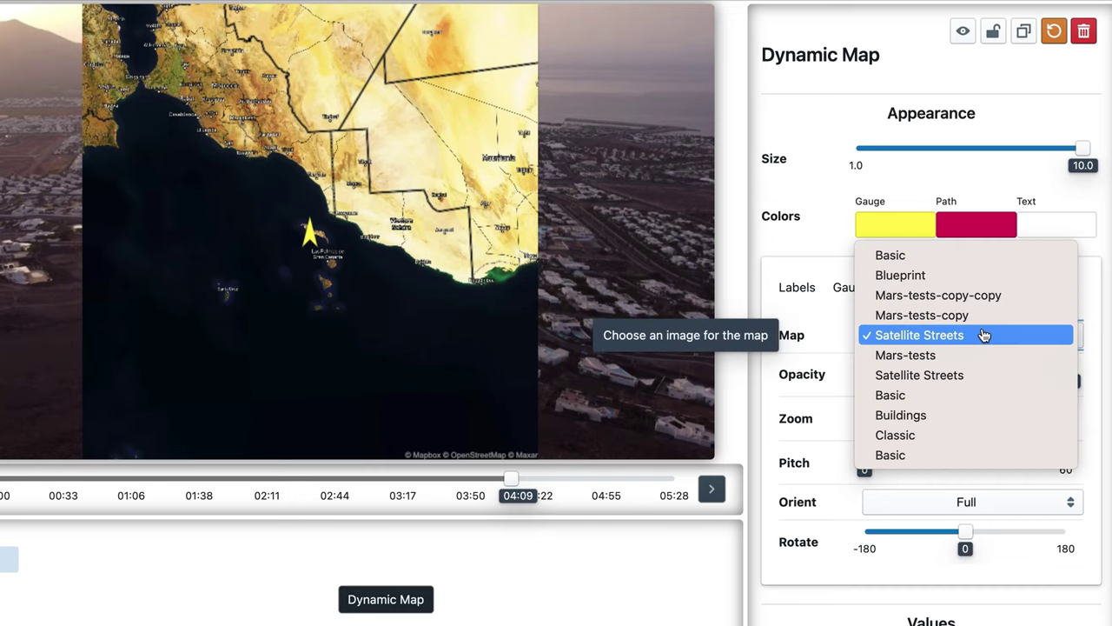
{"action": "left_click", "coordinate": [952, 456]}
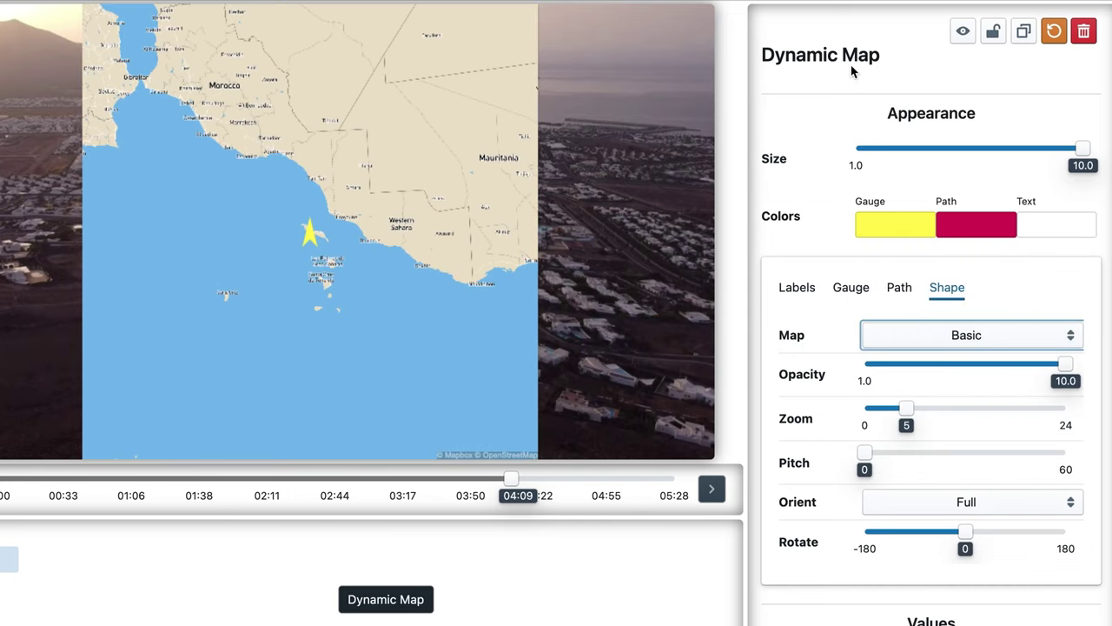
{"action": "left_click", "coordinate": [938, 331]}
{"action": "left_click", "coordinate": [918, 196]}
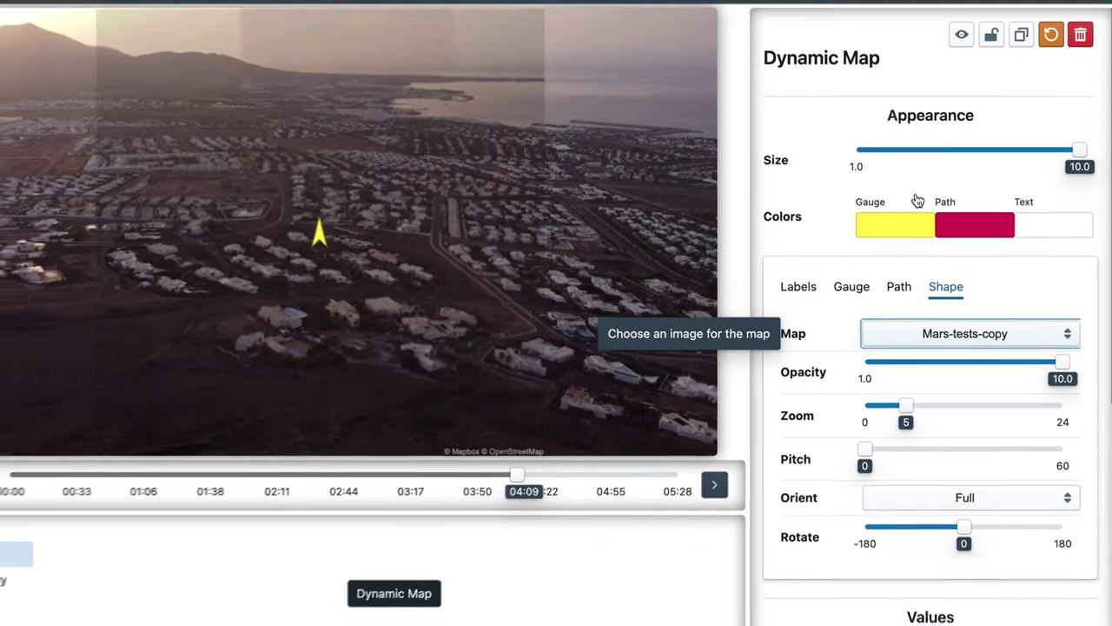